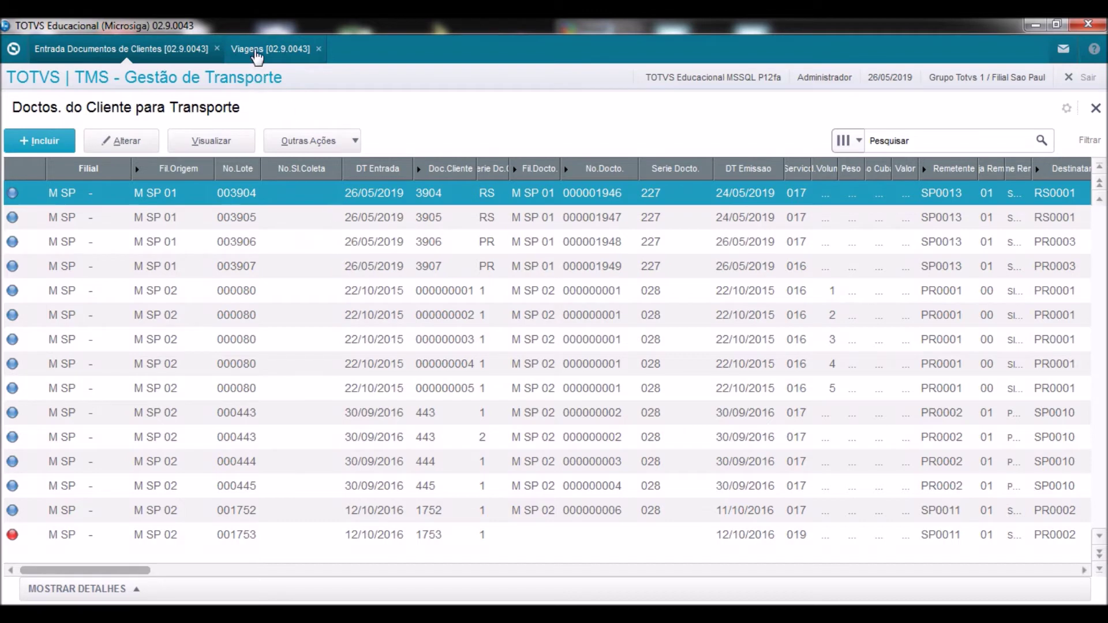
Start a new trip in Viagens with automatic loading (Automático) and trip type Normal.
click(256, 50)
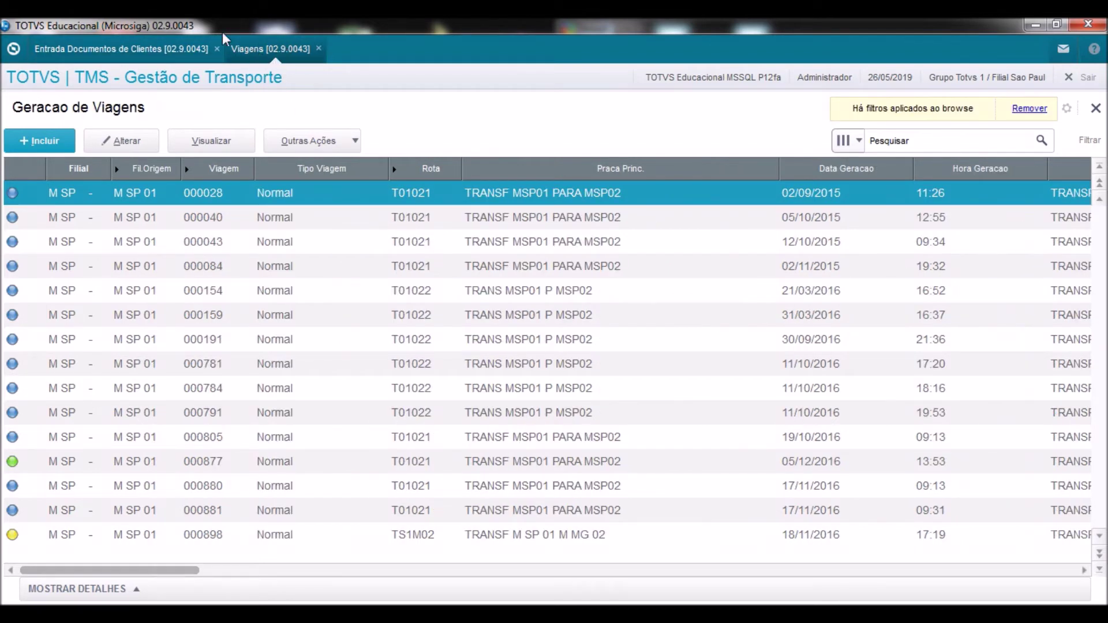
click(43, 147)
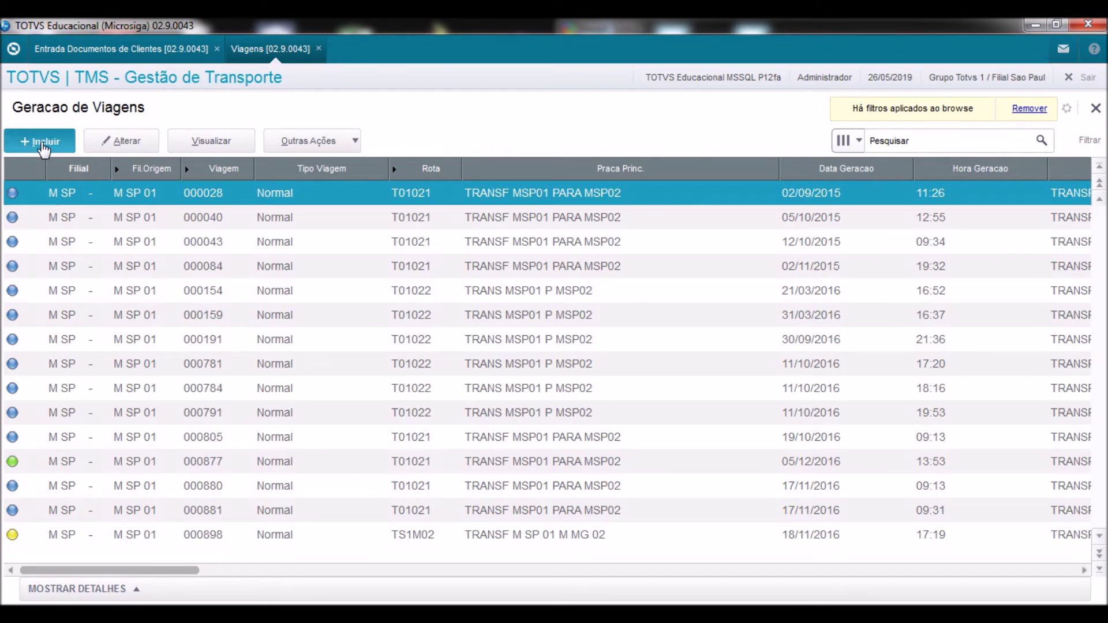
click(273, 494)
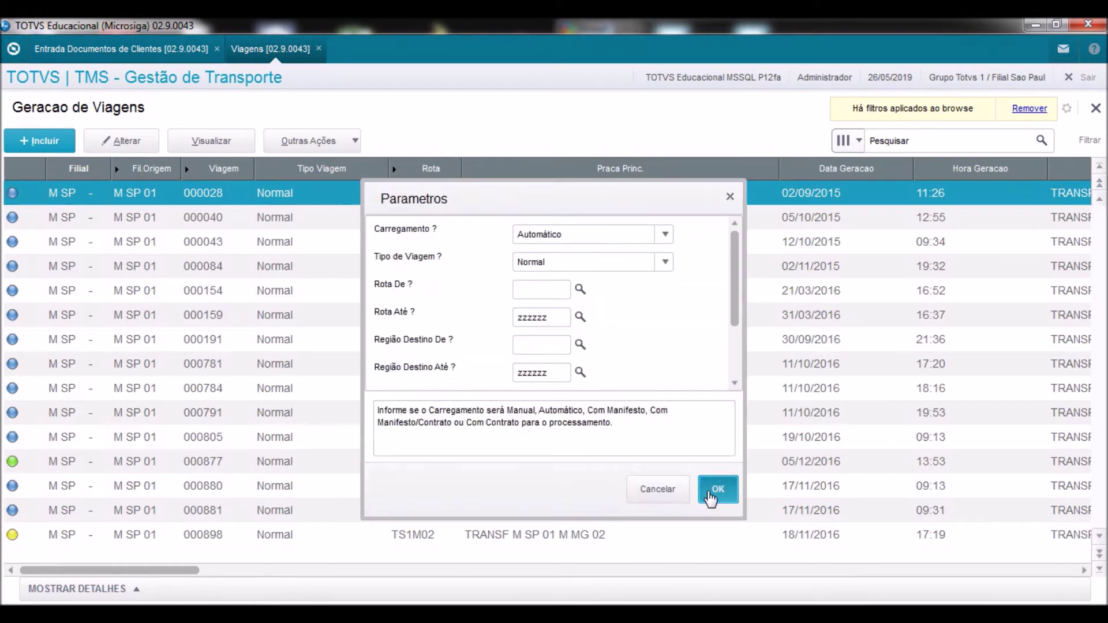
click(715, 490)
click(765, 191)
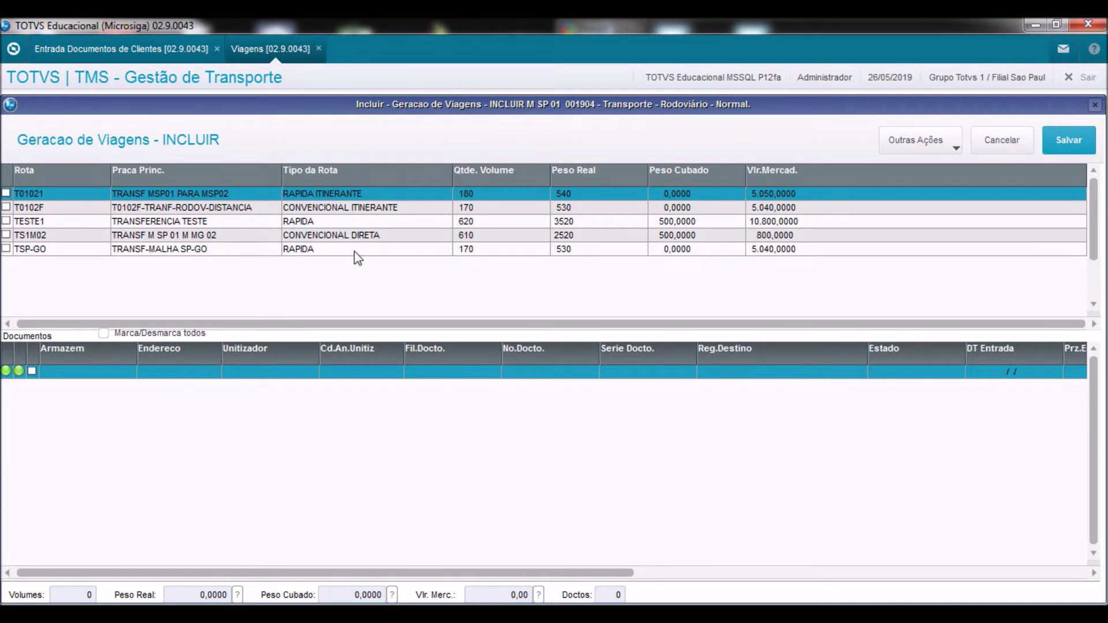
Select routes T01021 and TSP-GO alternately to compare the documents available for each.
double_click(64, 193)
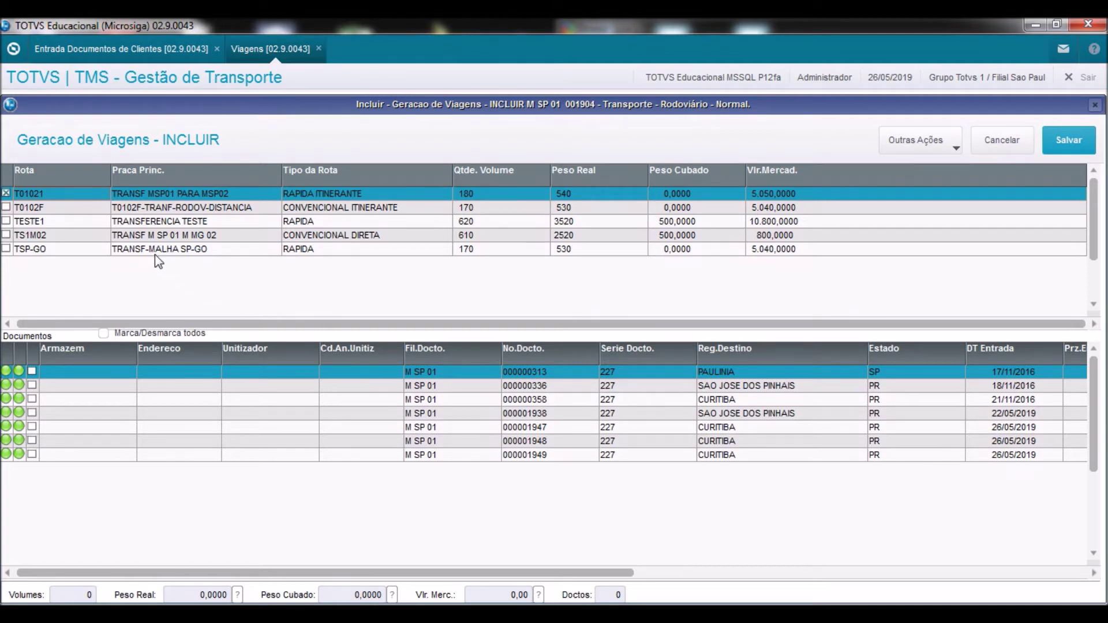
double_click(46, 252)
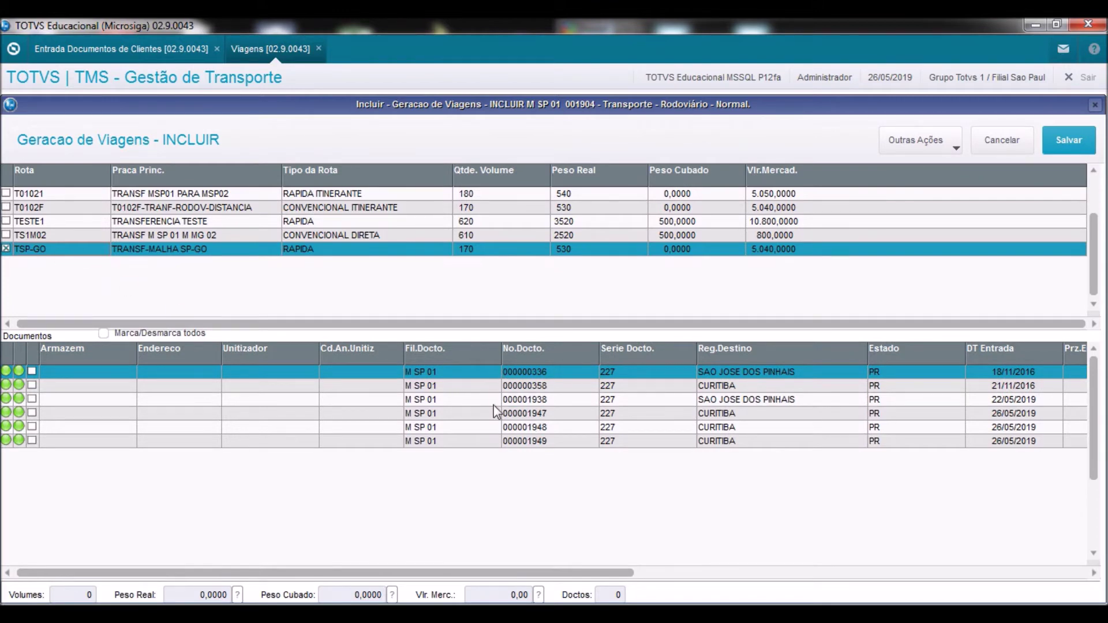
double_click(47, 194)
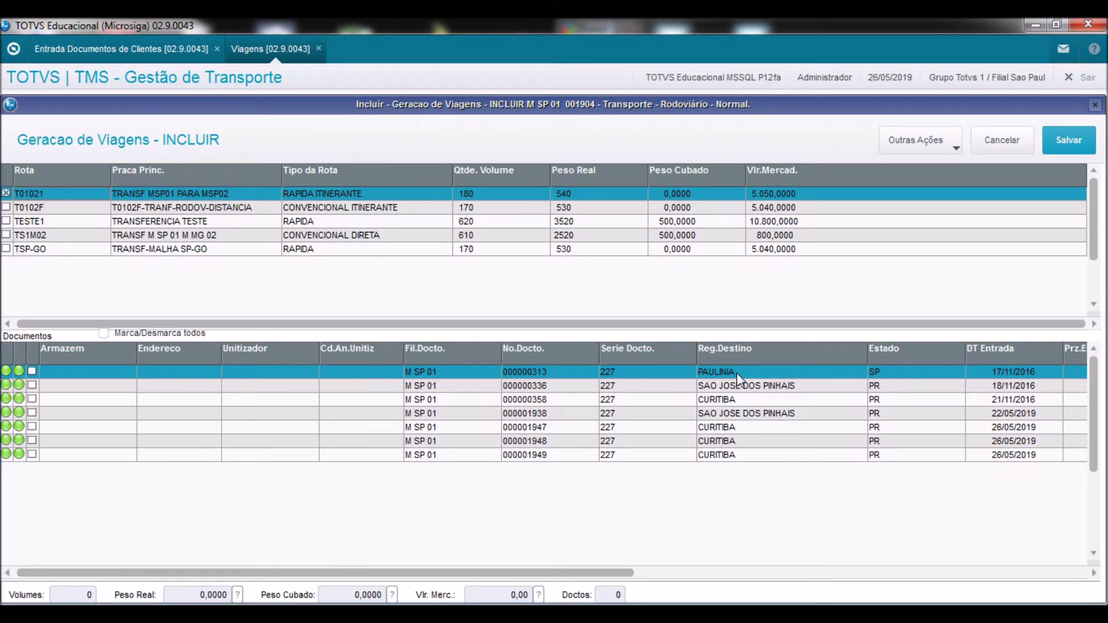
double_click(175, 249)
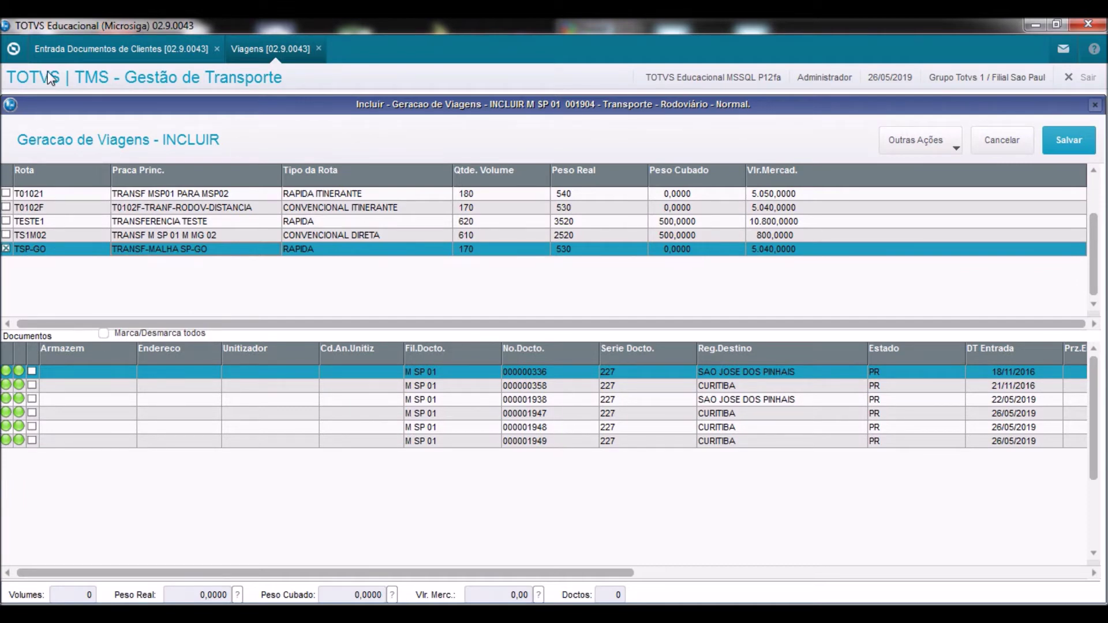
View client document 3904 in Entrada Documentos de Clientes and check its destination and calculation regions.
click(72, 50)
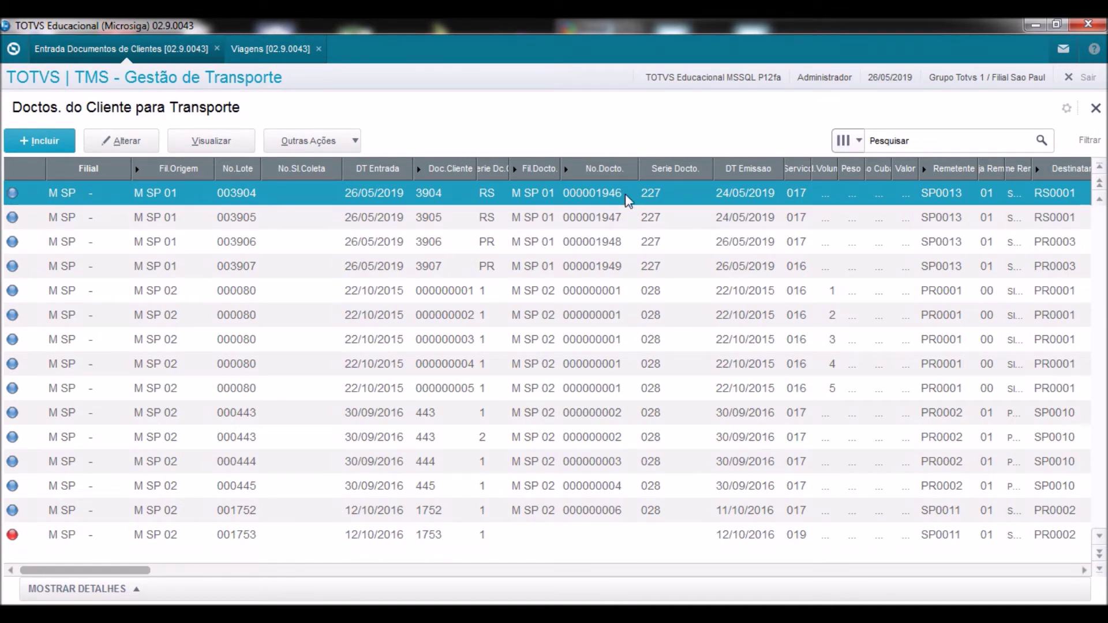
click(215, 143)
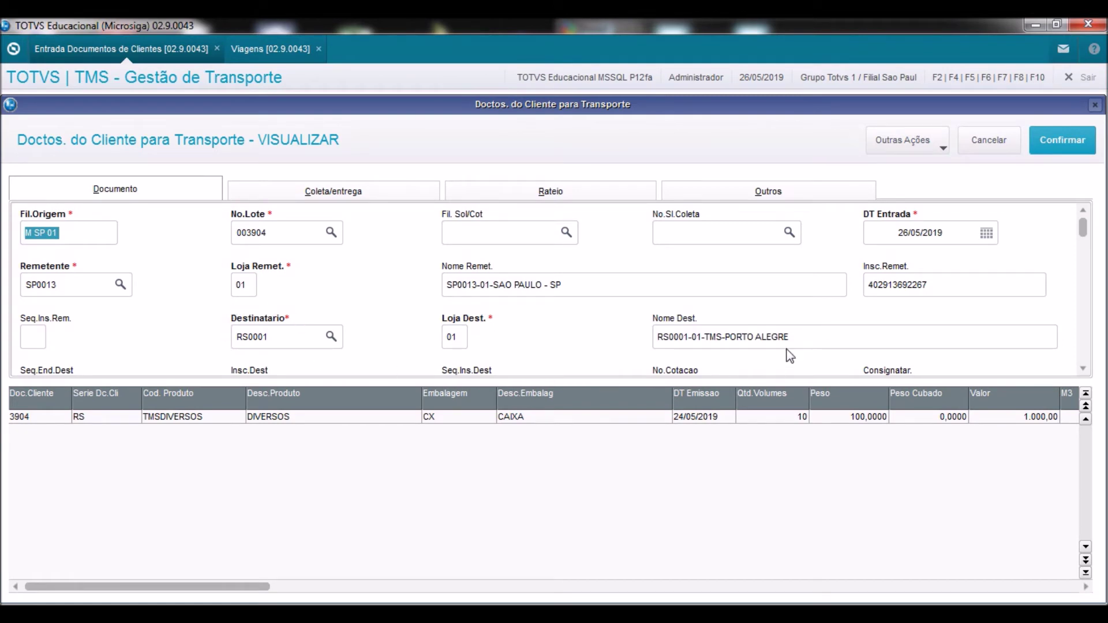
drag(1089, 229, 1095, 311)
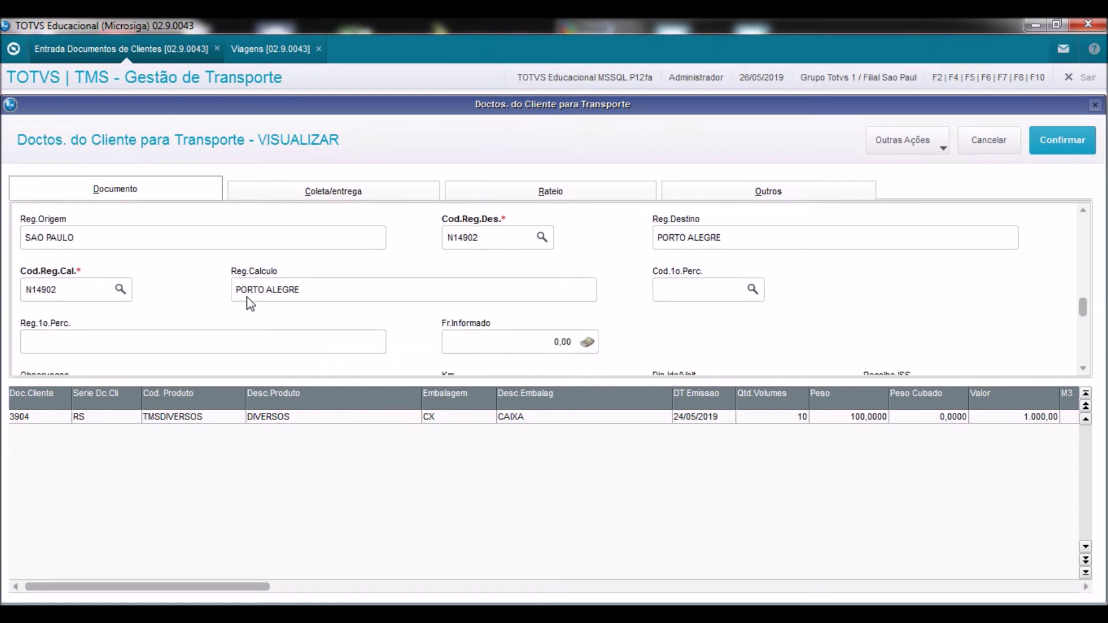
Check the destination branch on the transport document linked to client document 3904, then return to the client document list.
click(907, 144)
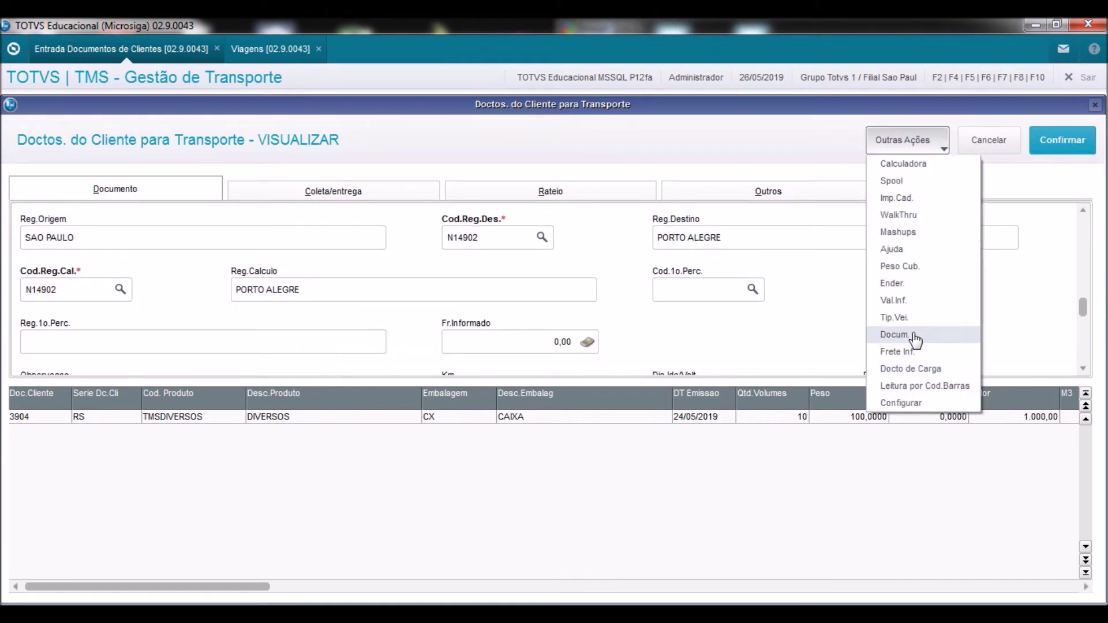
click(914, 337)
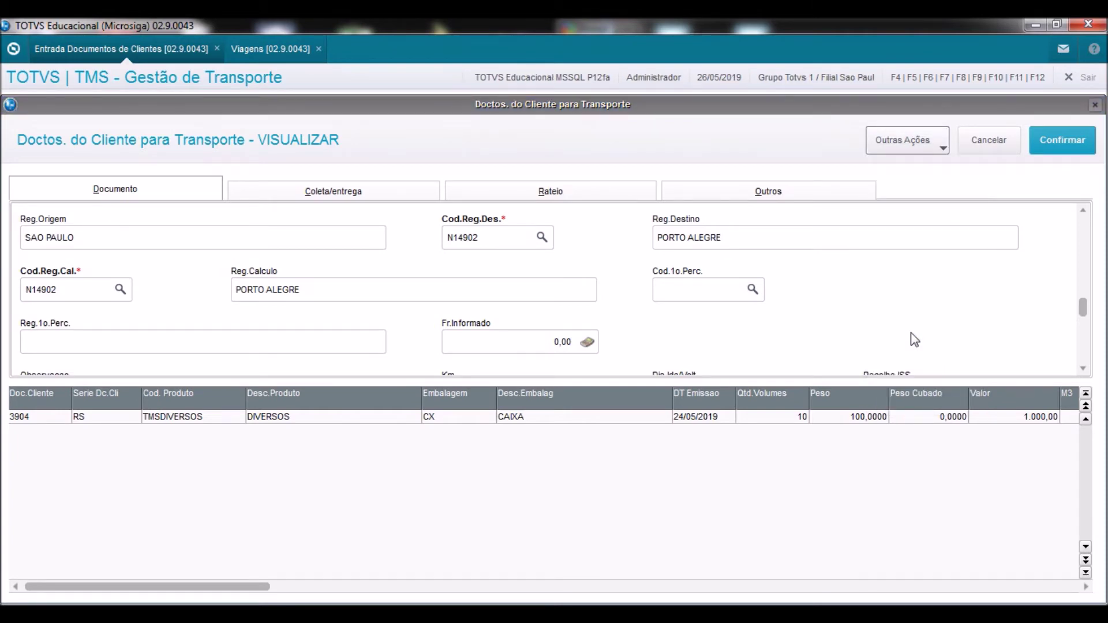
scroll(464, 347, down, 2)
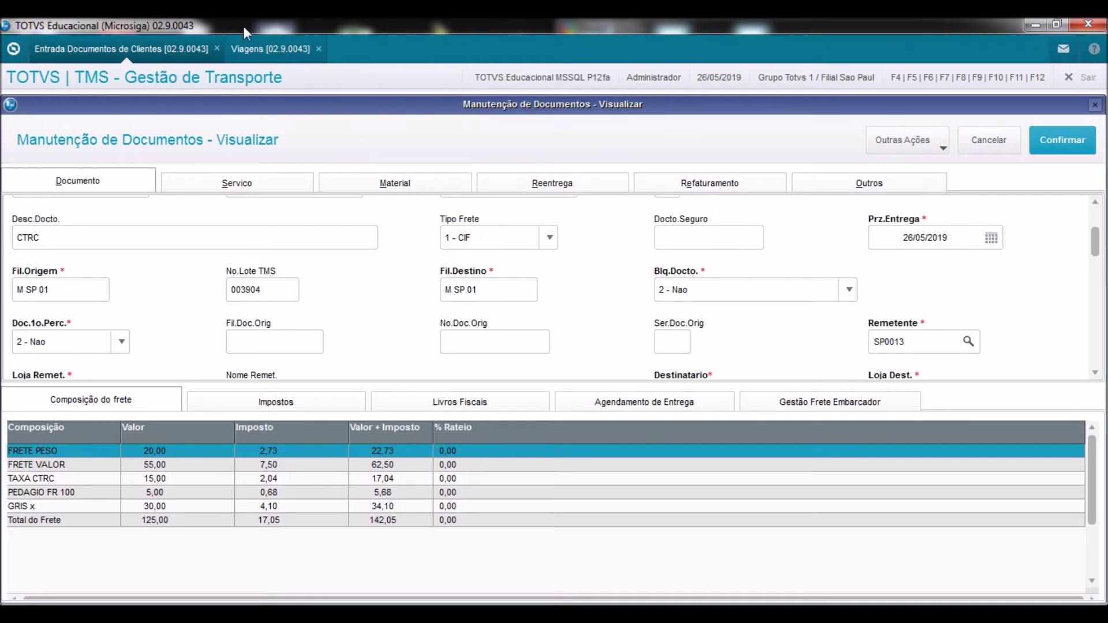
click(1005, 147)
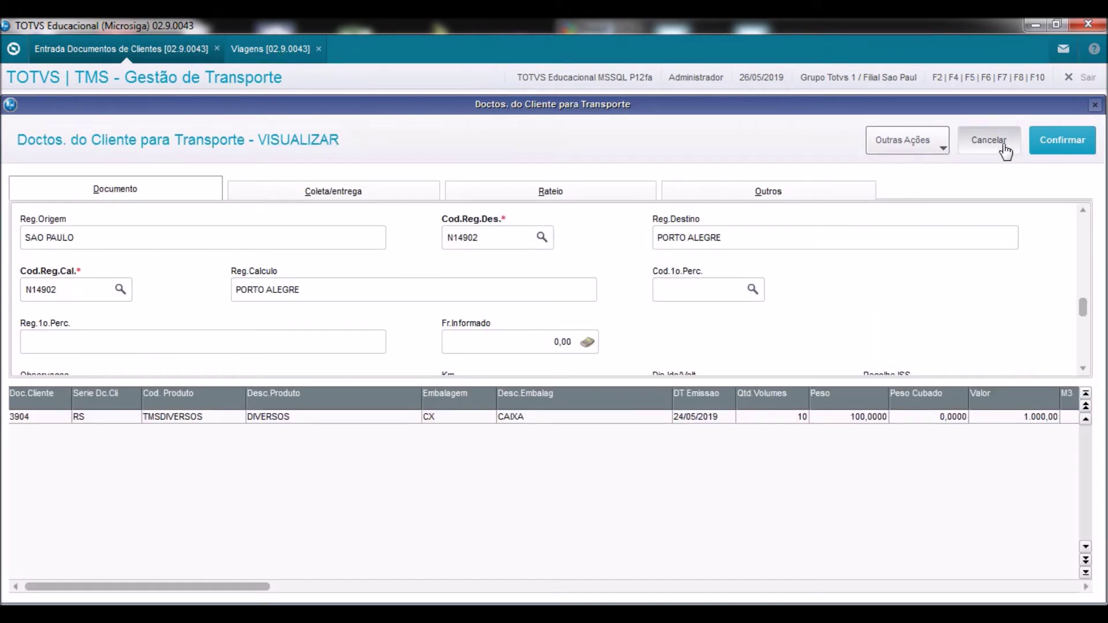
click(1004, 147)
View client document 3905 and check its recipient, destination region and calculation region.
click(607, 219)
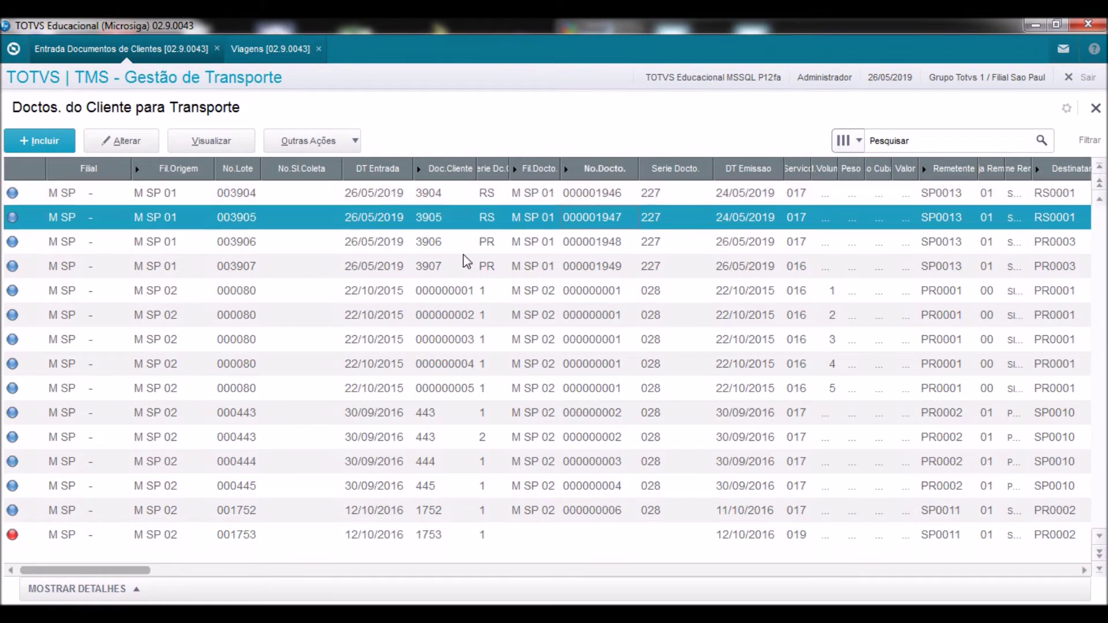
click(202, 145)
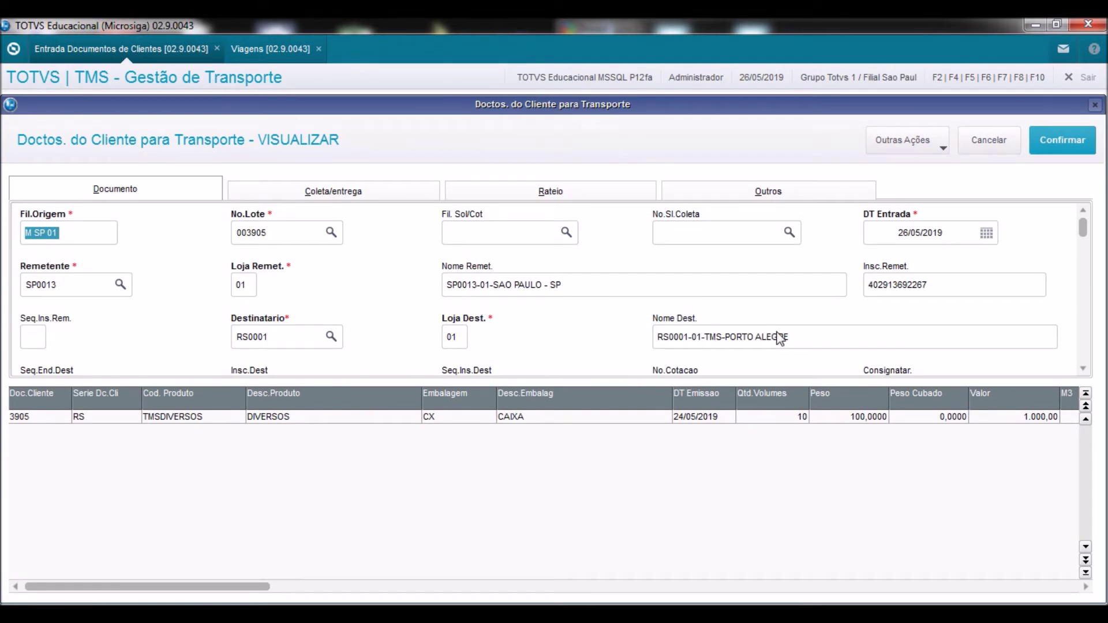
drag(1085, 231, 1089, 311)
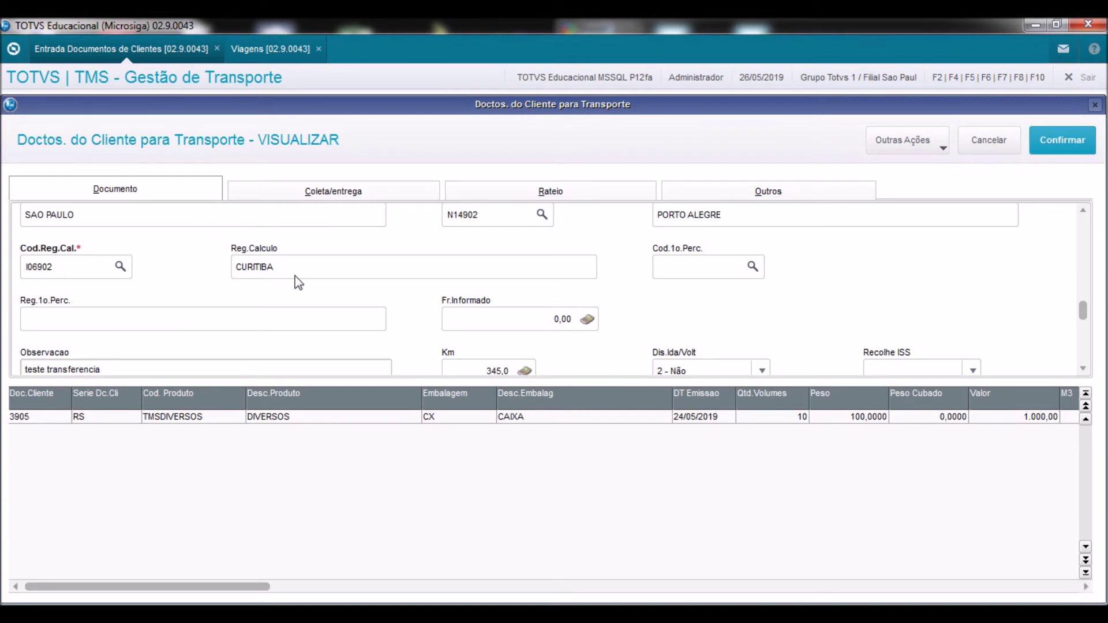
Open the transport document linked to client document 3905 and check its destination branch.
click(909, 144)
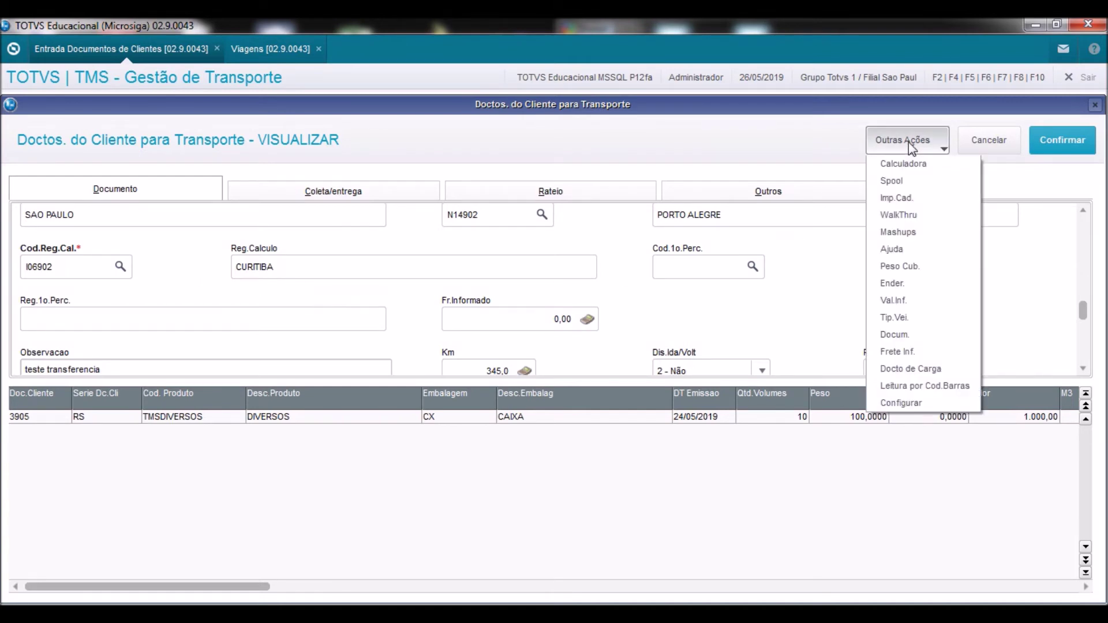
click(901, 335)
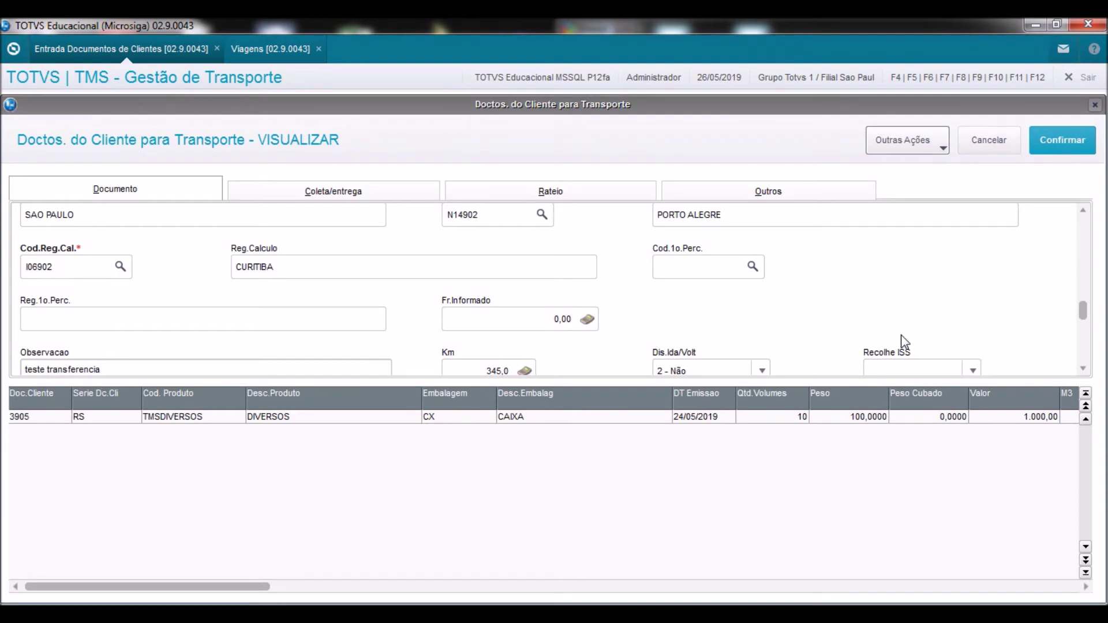
scroll(903, 281, down, 1)
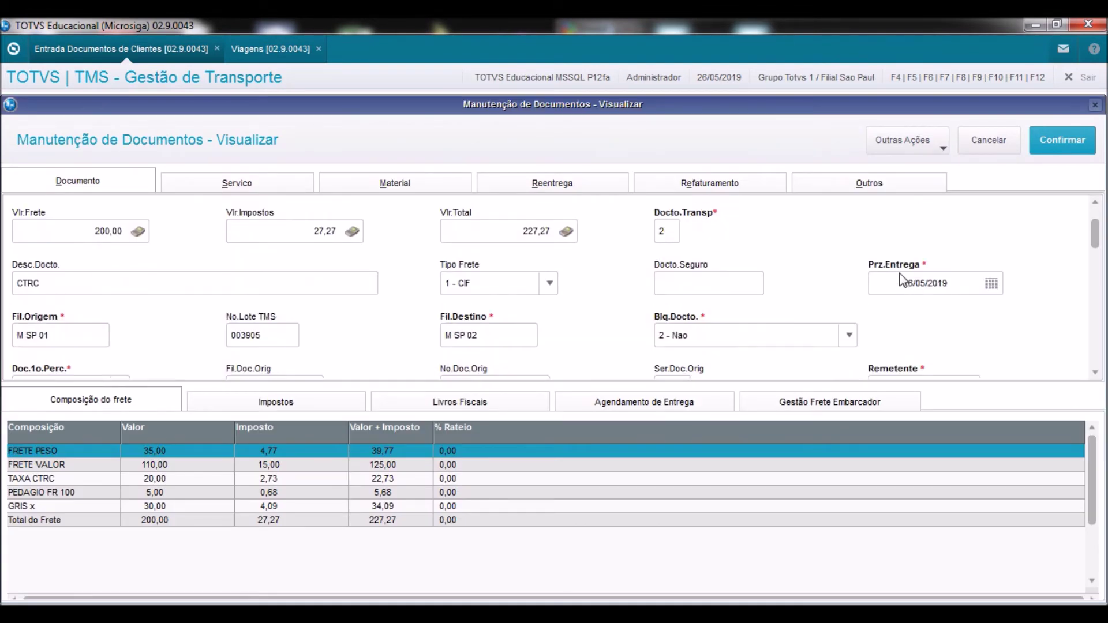
scroll(904, 281, down, 2)
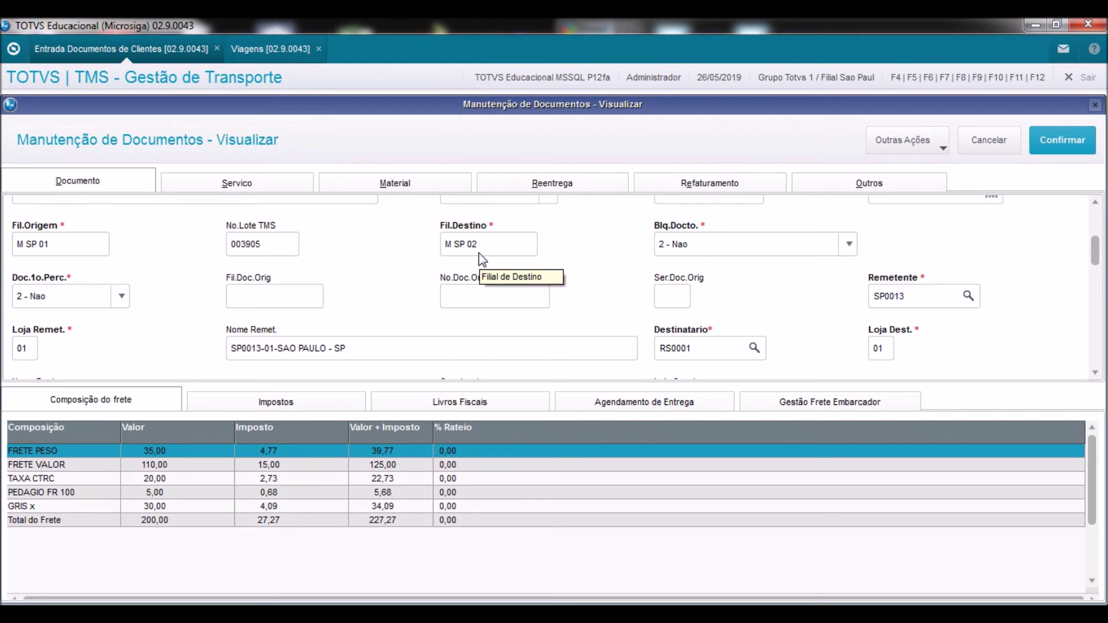
Cancel the unsaved trip in Viagens and close the transport and client document views for document 3905.
click(256, 52)
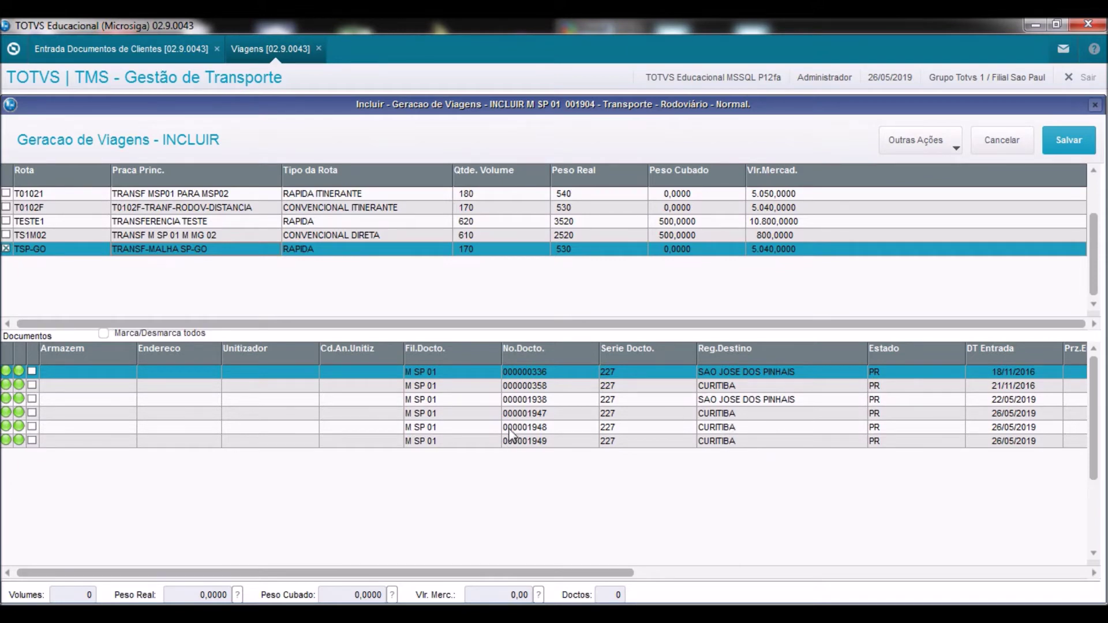
click(1001, 142)
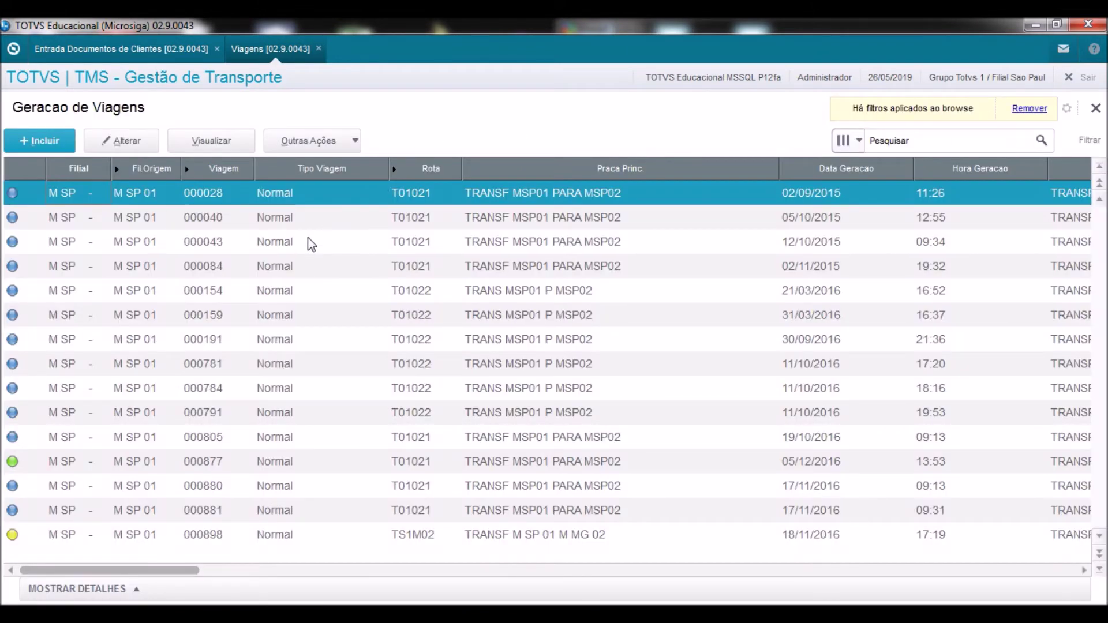
click(129, 49)
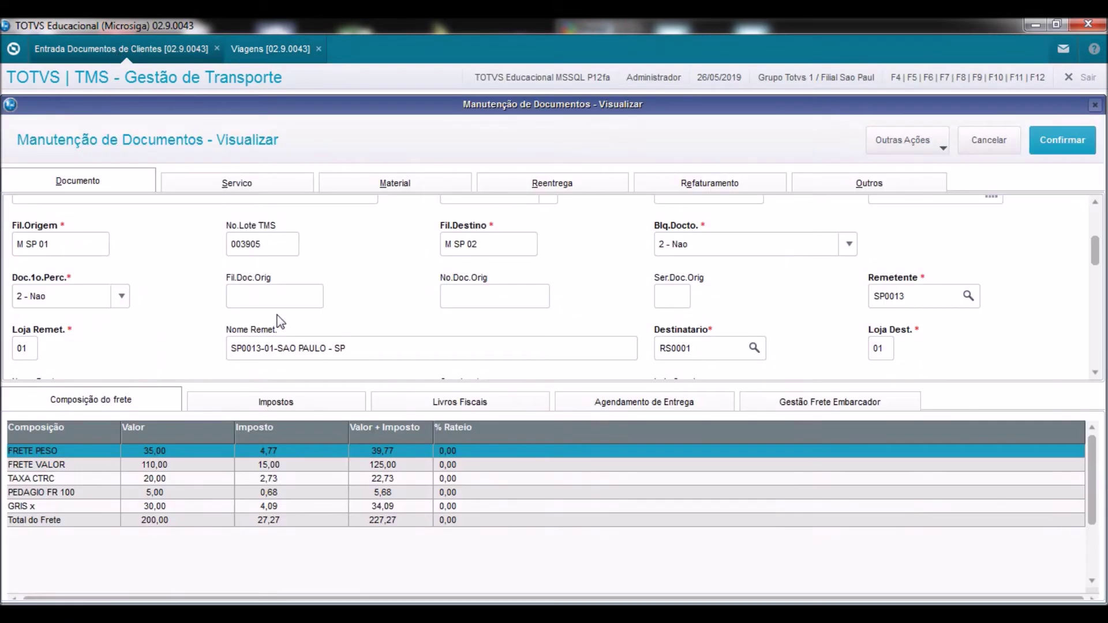
click(1004, 142)
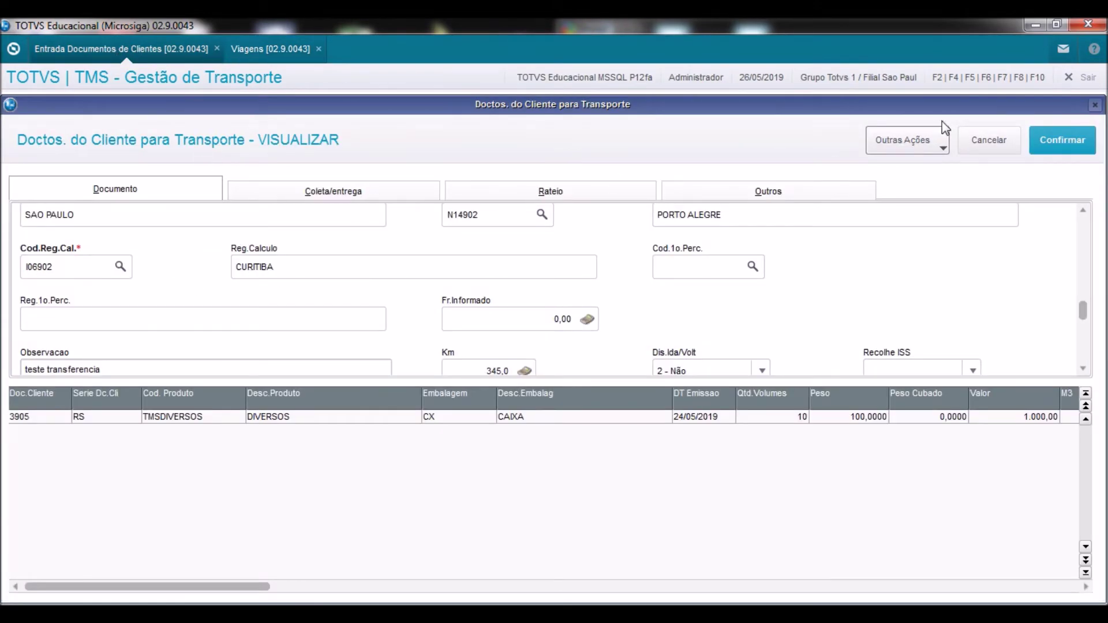
click(989, 141)
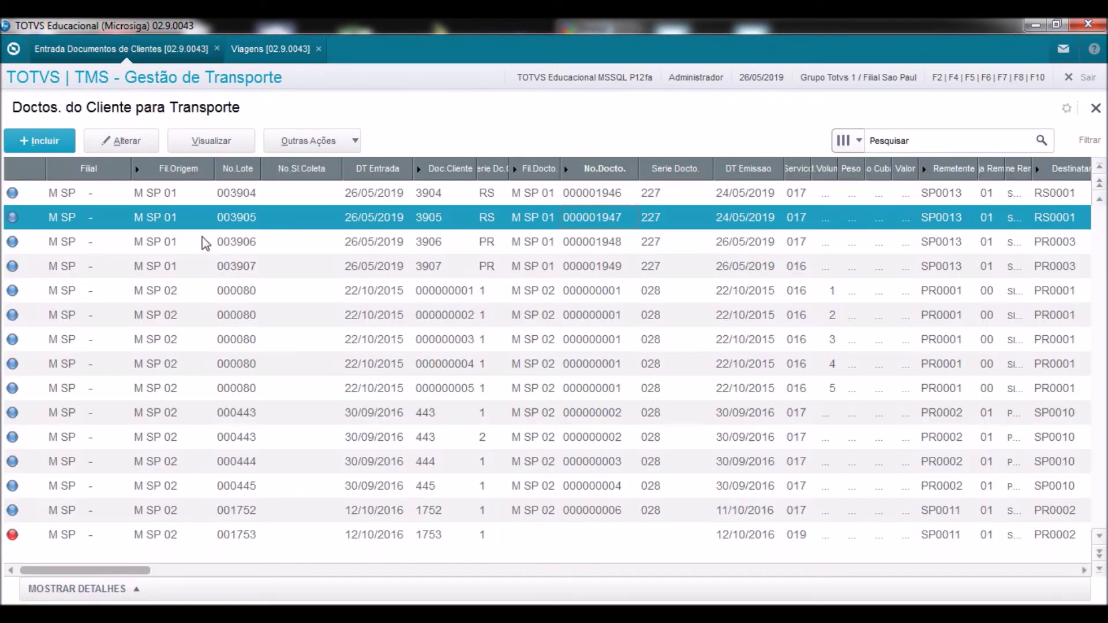
View client document 3906 and check its recipient, destination region and calculation region.
click(603, 218)
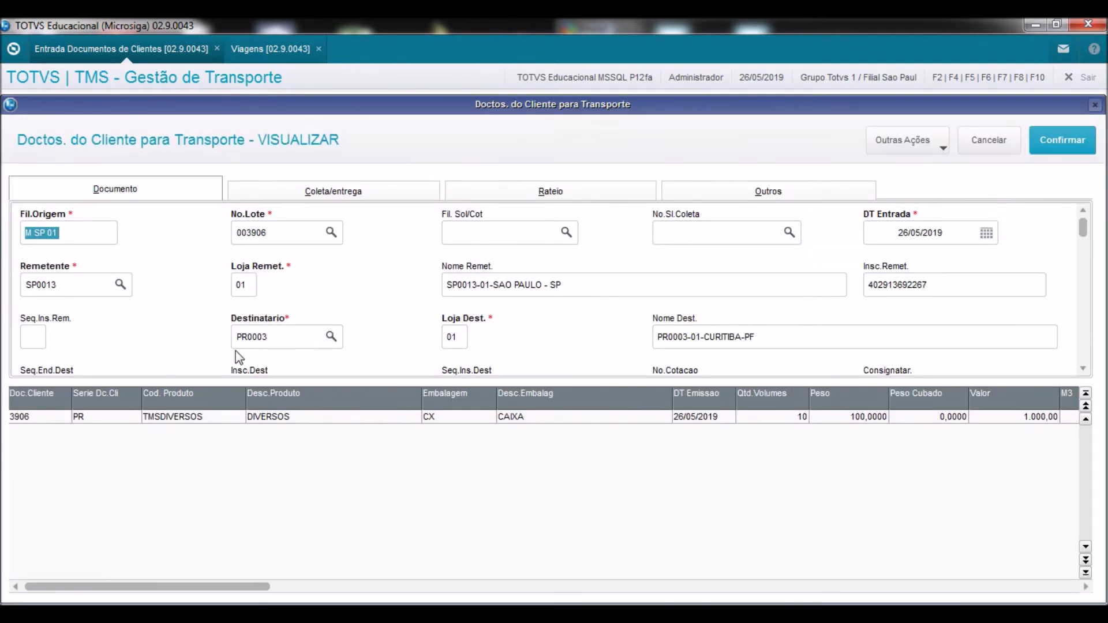
drag(1090, 236, 1084, 293)
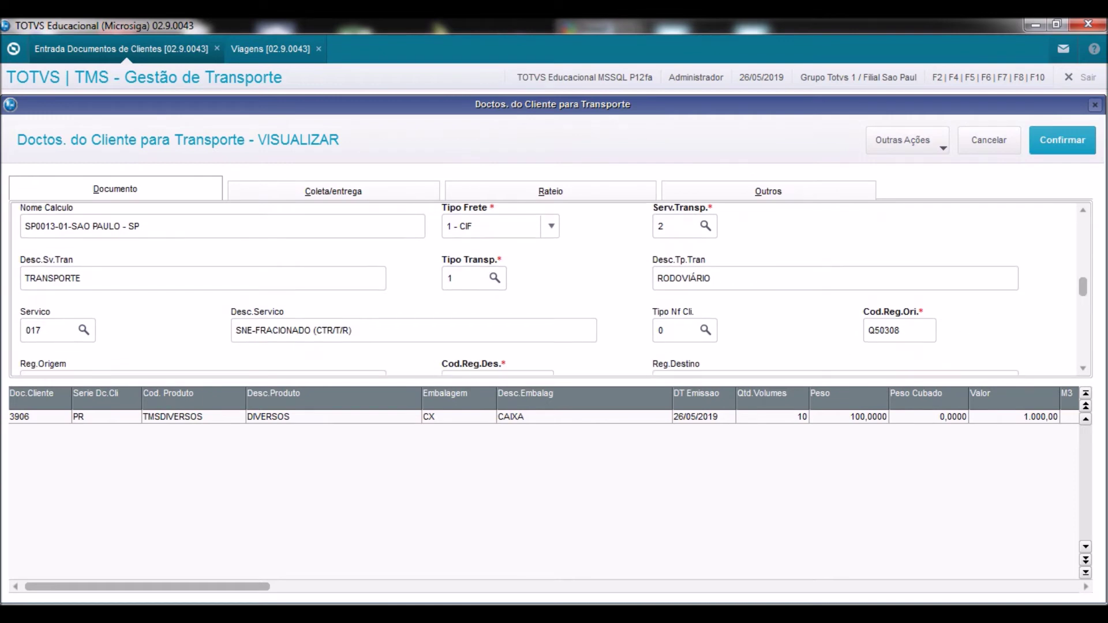
scroll(224, 264, down, 5)
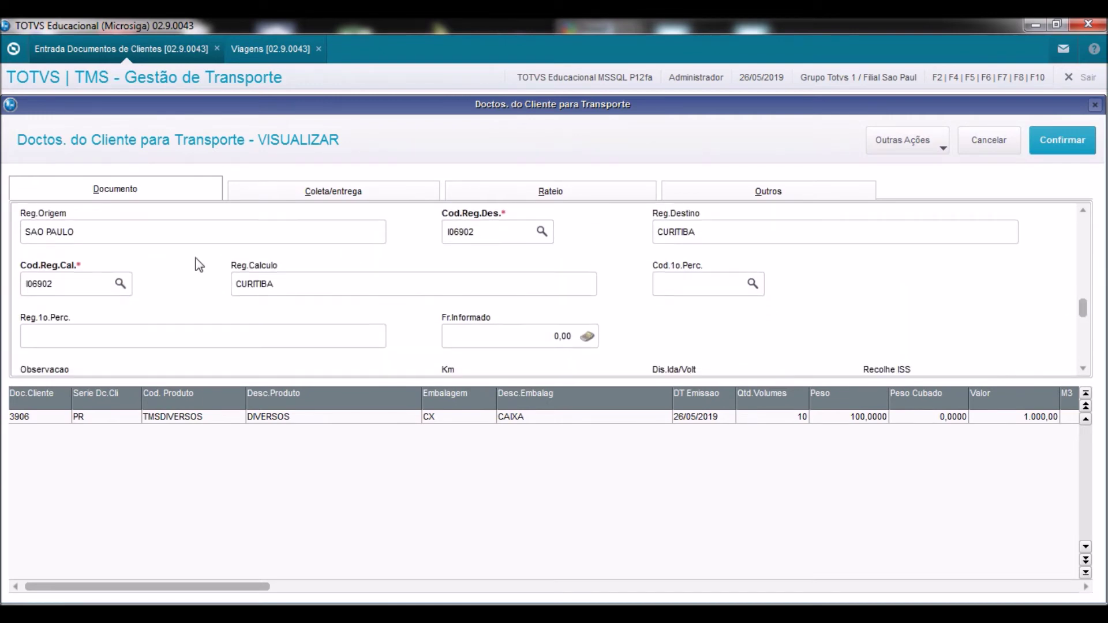
Open the transport document linked to client document 3906 and examine its destination branch and service data.
click(925, 145)
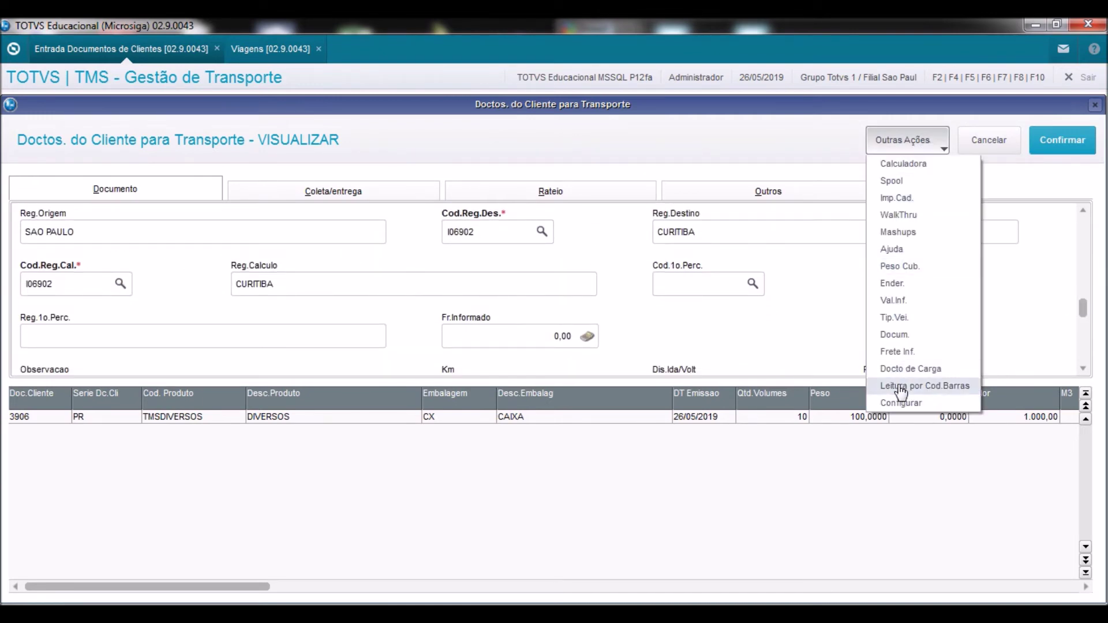
click(900, 337)
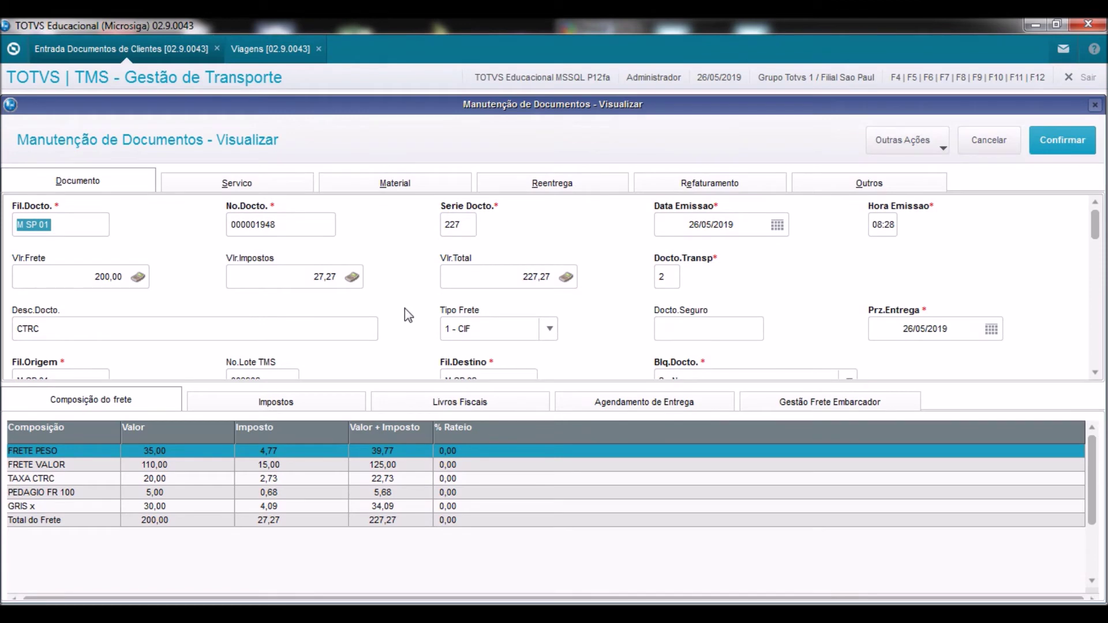
scroll(408, 315, down, 1)
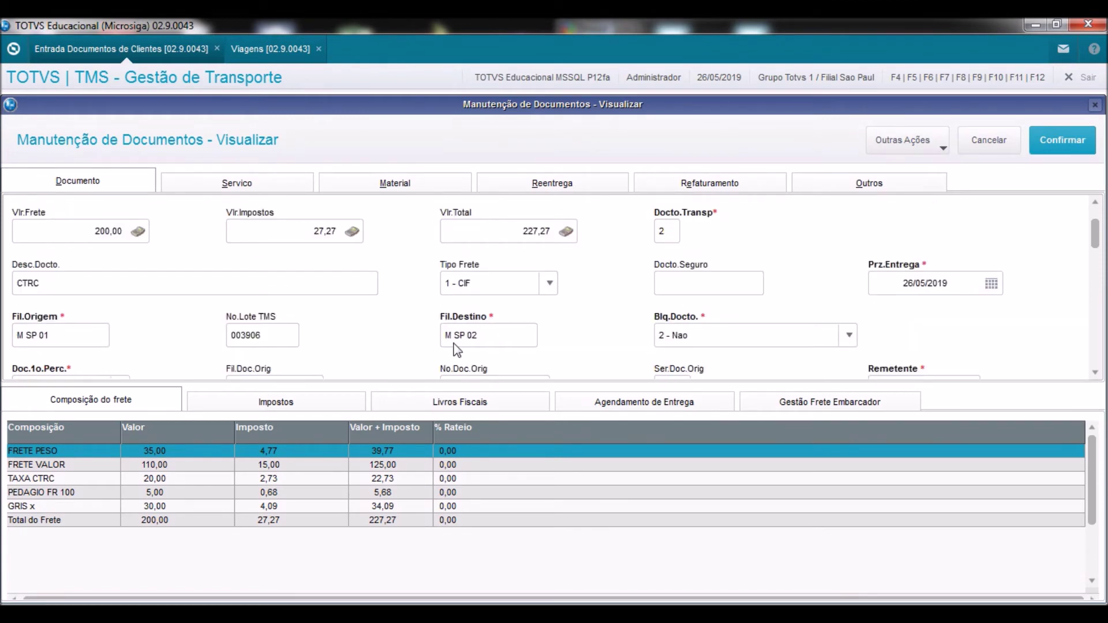
click(250, 182)
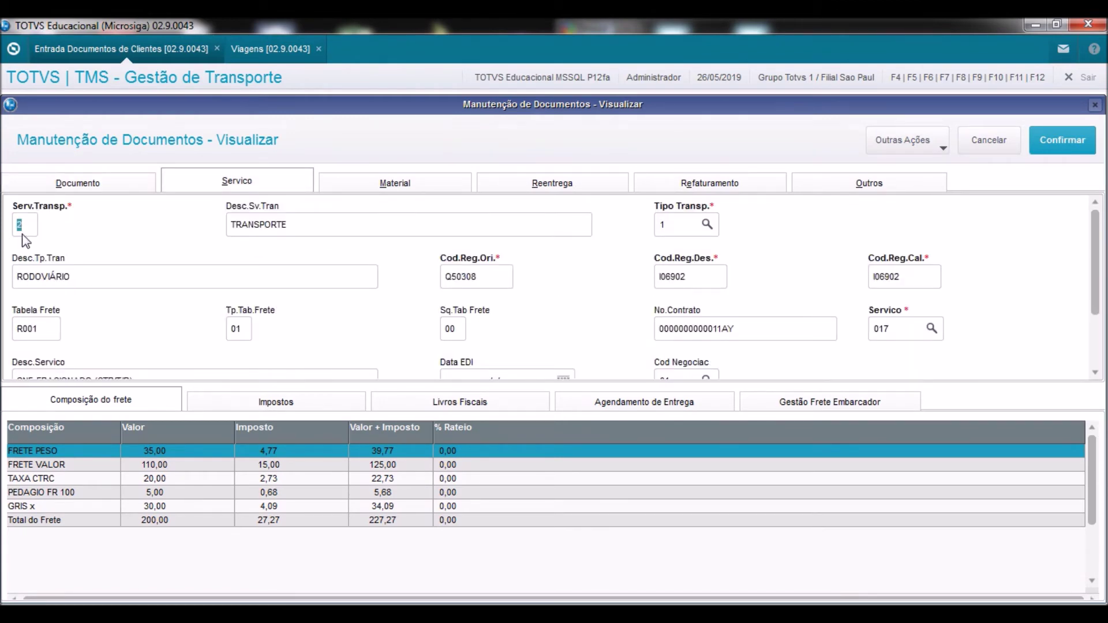
Start a new trip in Viagens, choosing route TSP-GO and including the Curitiba document 000001949.
click(238, 51)
click(44, 140)
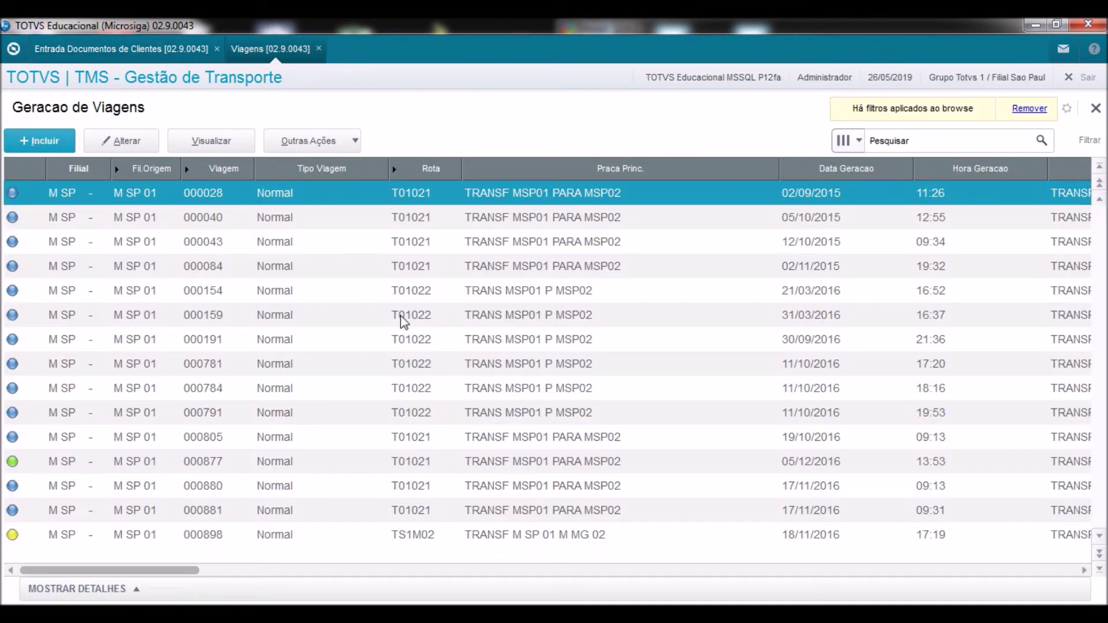
click(270, 492)
click(717, 489)
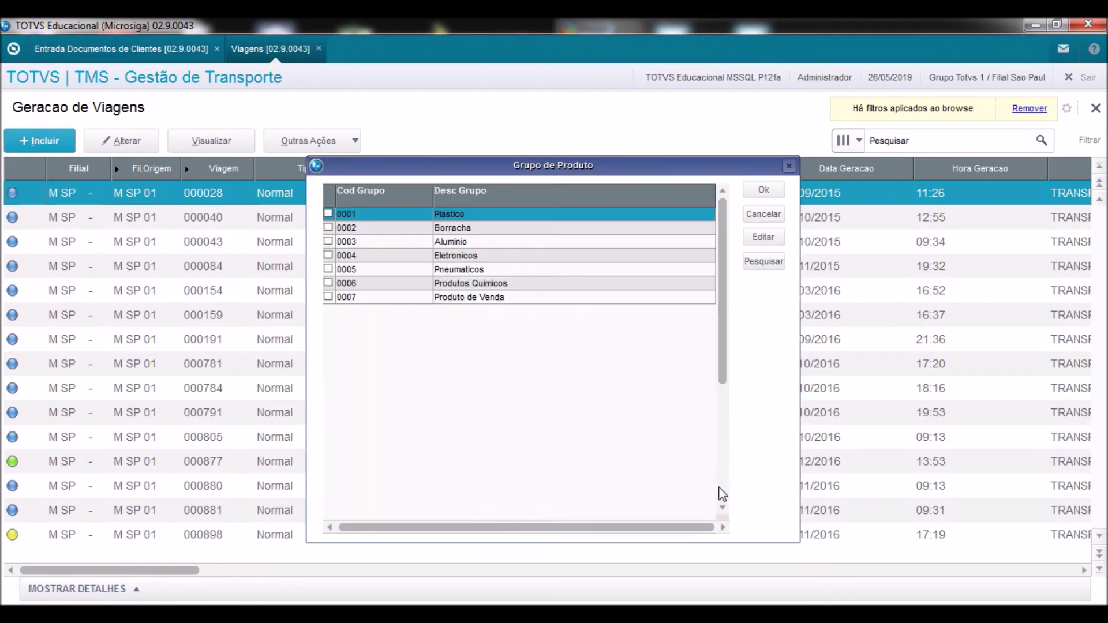
click(764, 191)
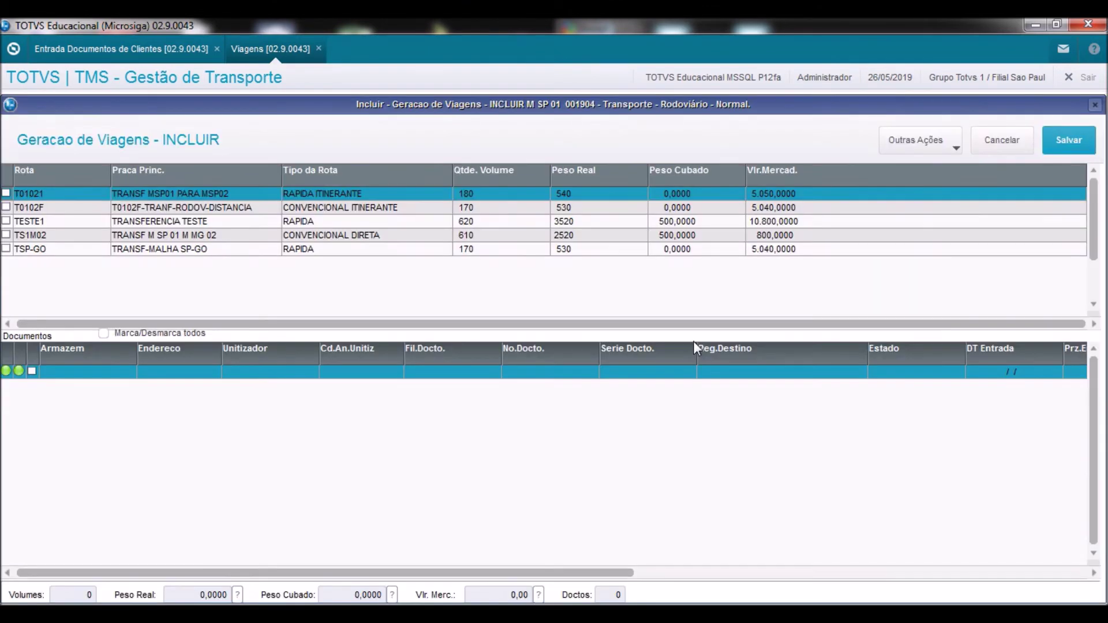
double_click(54, 249)
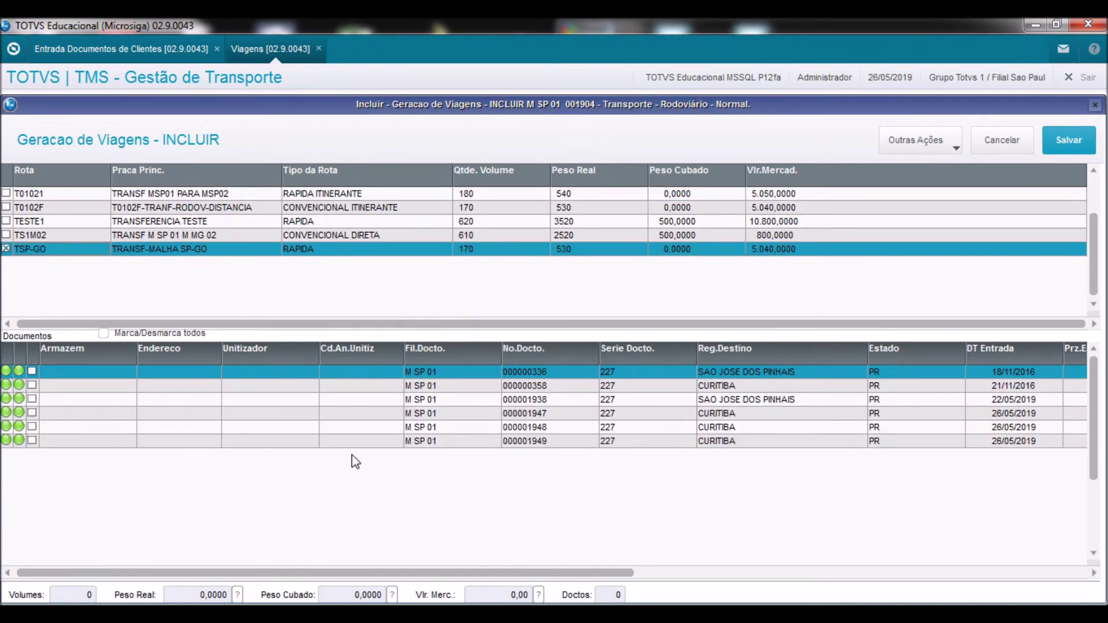
double_click(62, 440)
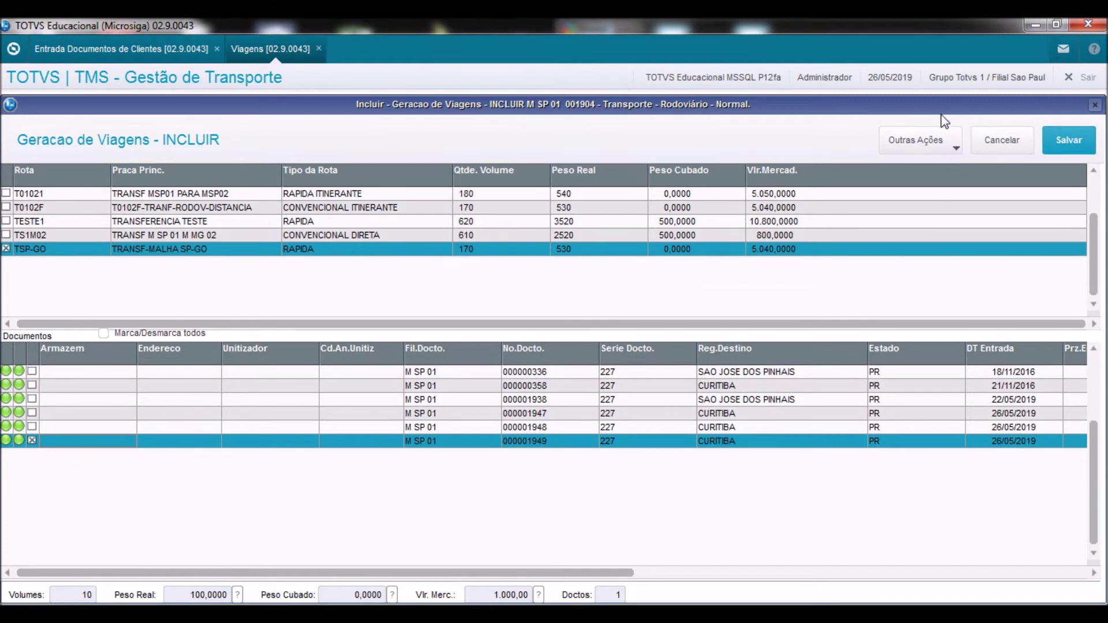
Assign vehicle AGR0001 in the trip complement and save both the complement and the new trip.
click(921, 141)
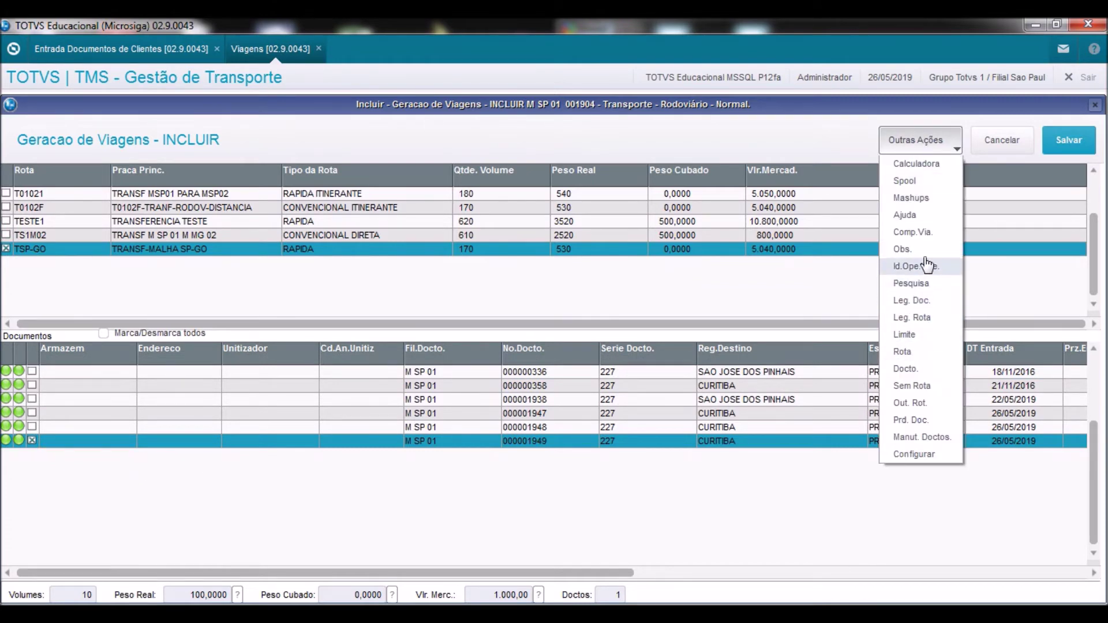
click(918, 233)
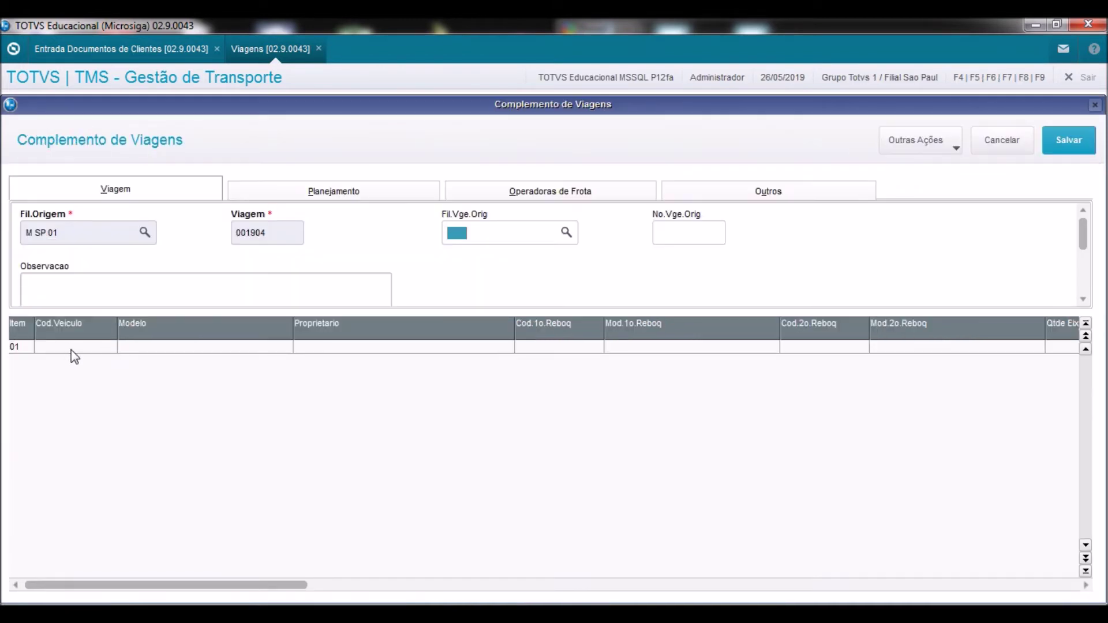
click(71, 350)
text(AGR0001)
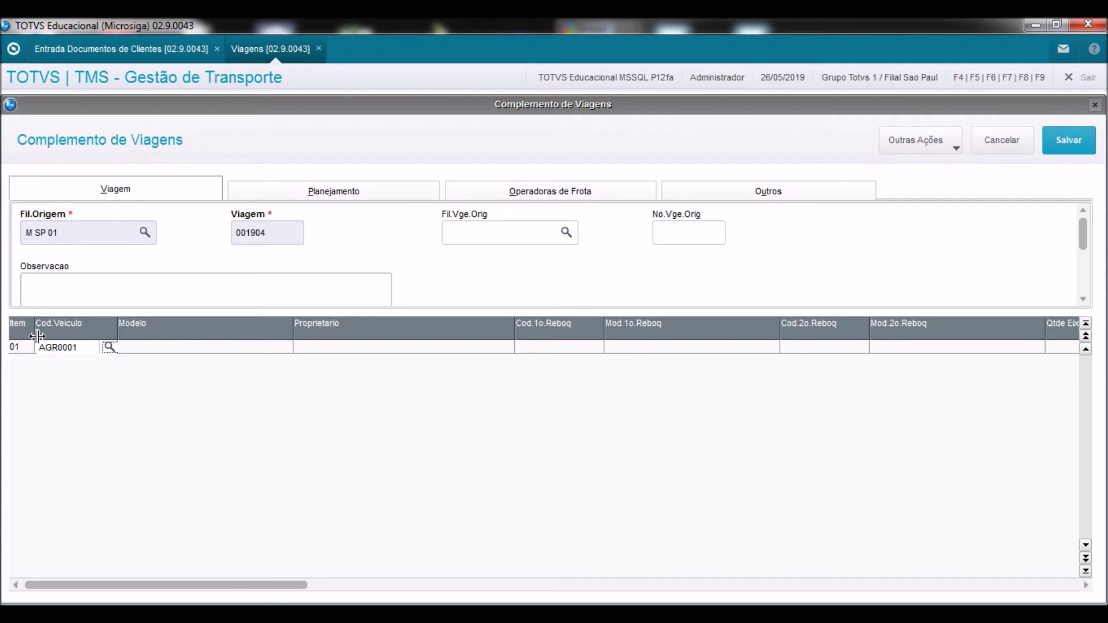
key(Return)
click(1060, 153)
click(1062, 152)
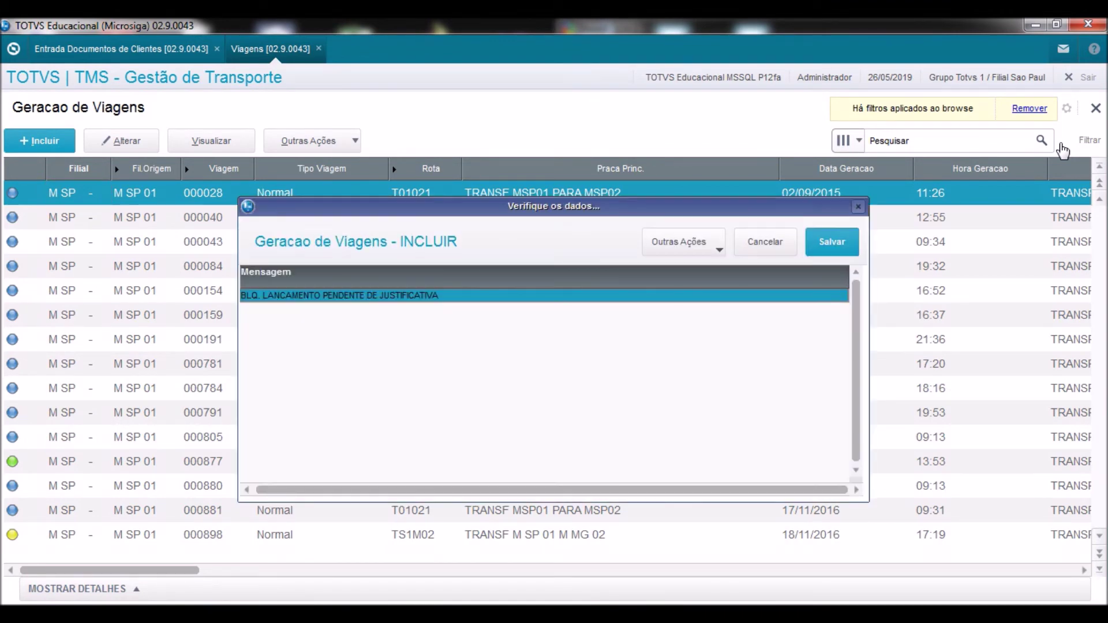
Release the trip's J1 pending-justification block with a release reason and save the trip from the data check.
click(679, 239)
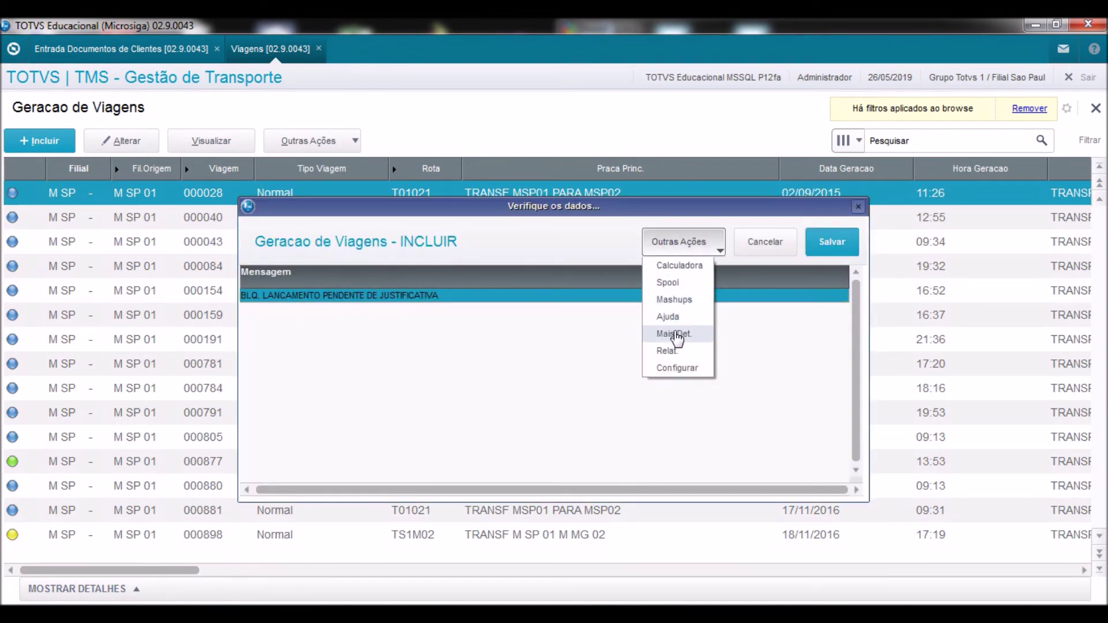
click(674, 332)
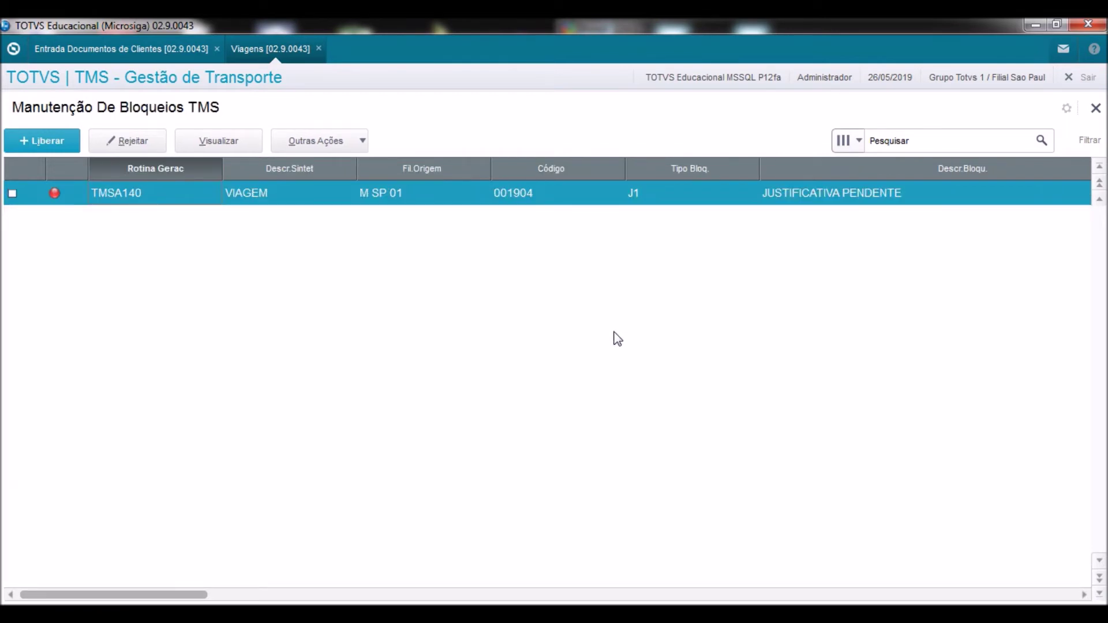
click(17, 169)
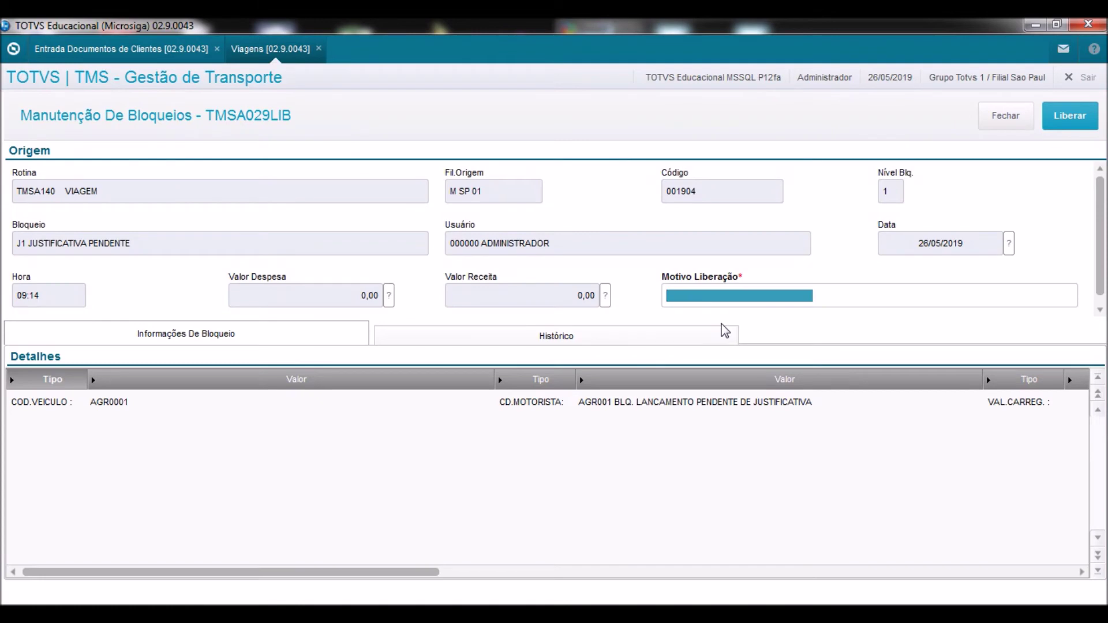
text(LIB)
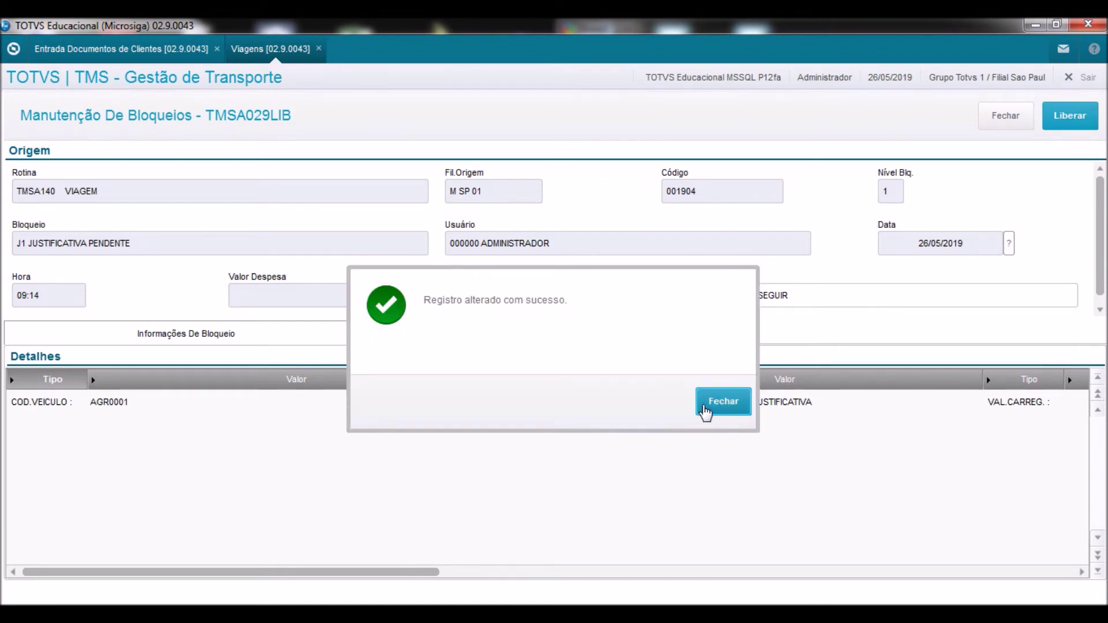
click(705, 410)
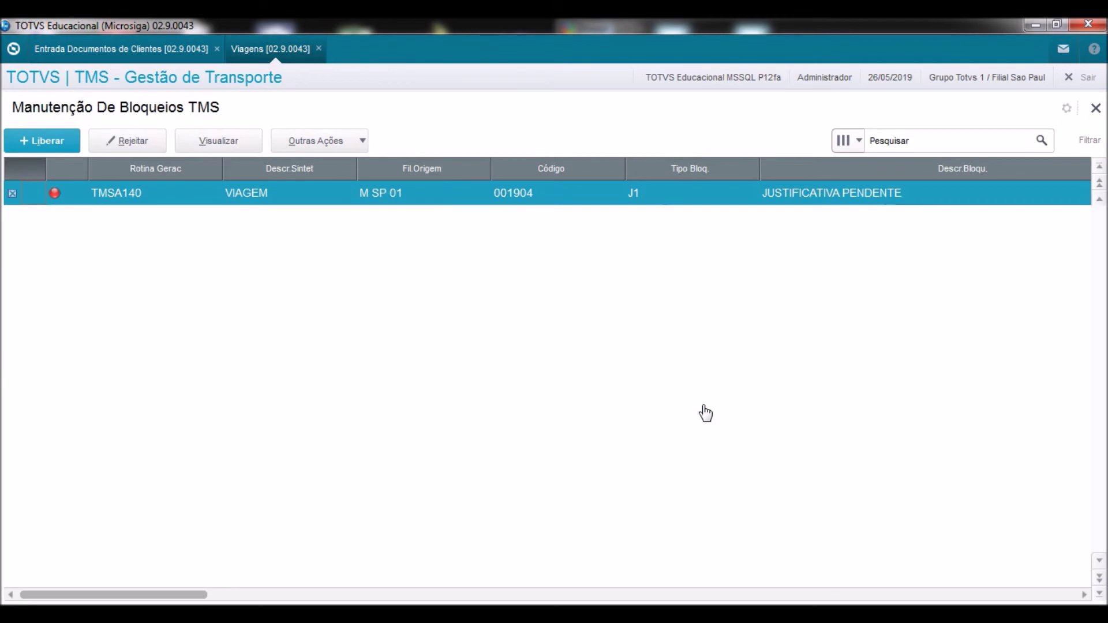
click(1098, 112)
click(835, 247)
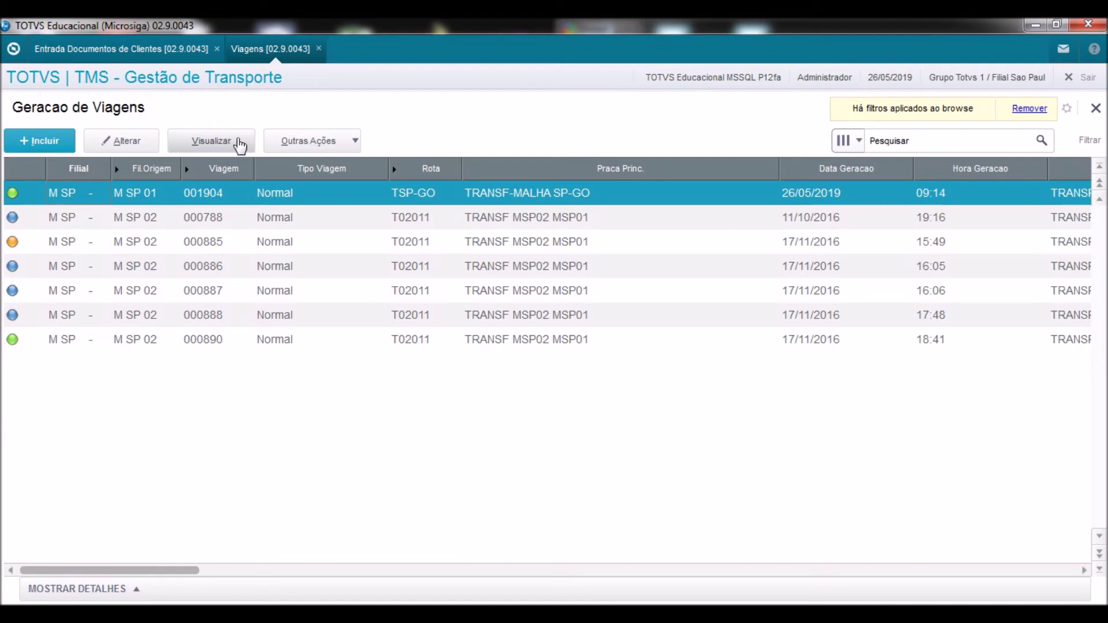
Run Fechamento de Viagem on the new TSP-GO trip to close it.
click(297, 144)
mouse_move(292, 198)
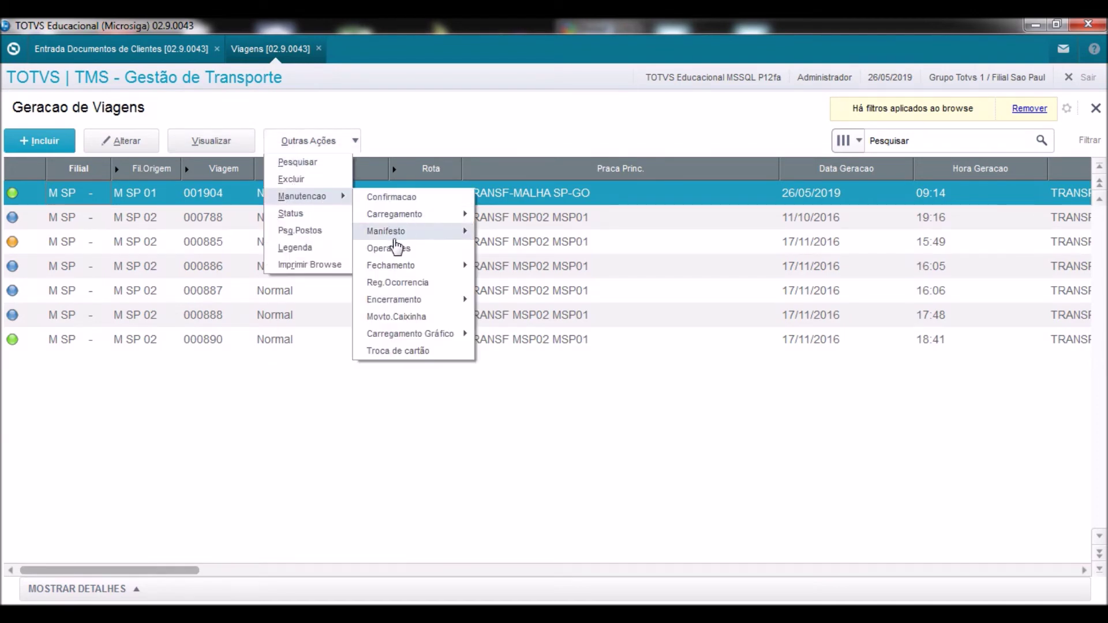
mouse_move(391, 265)
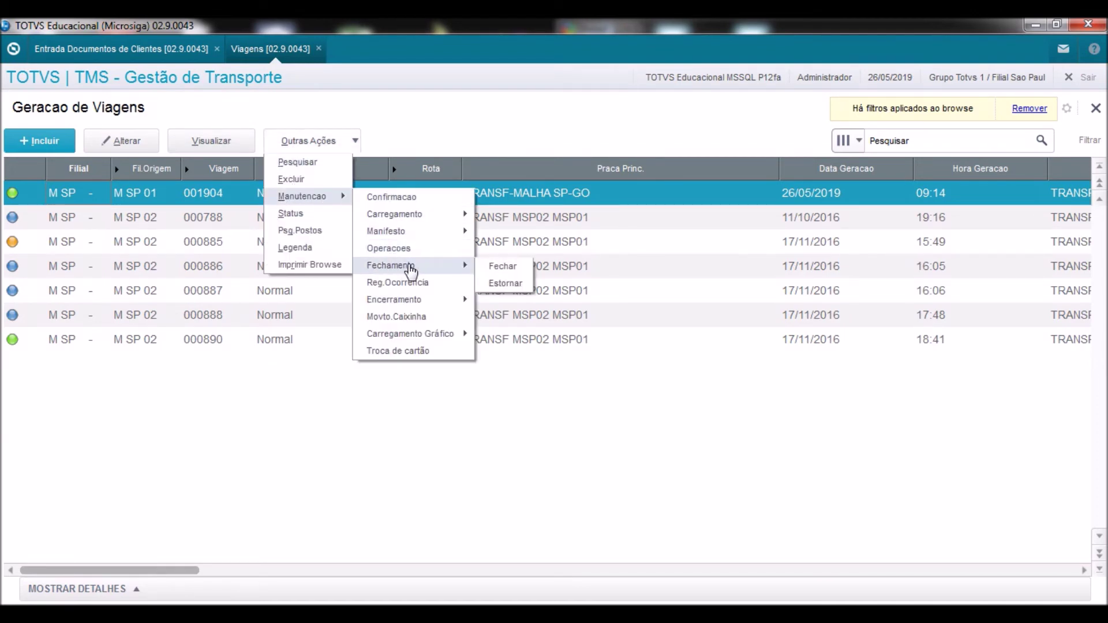
click(503, 266)
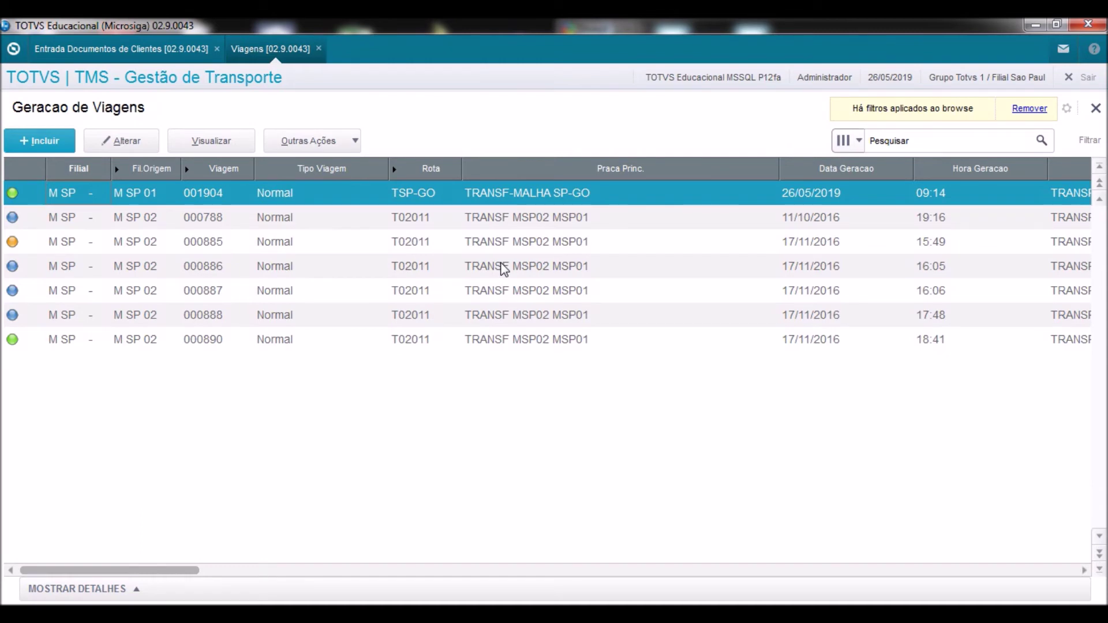
click(276, 492)
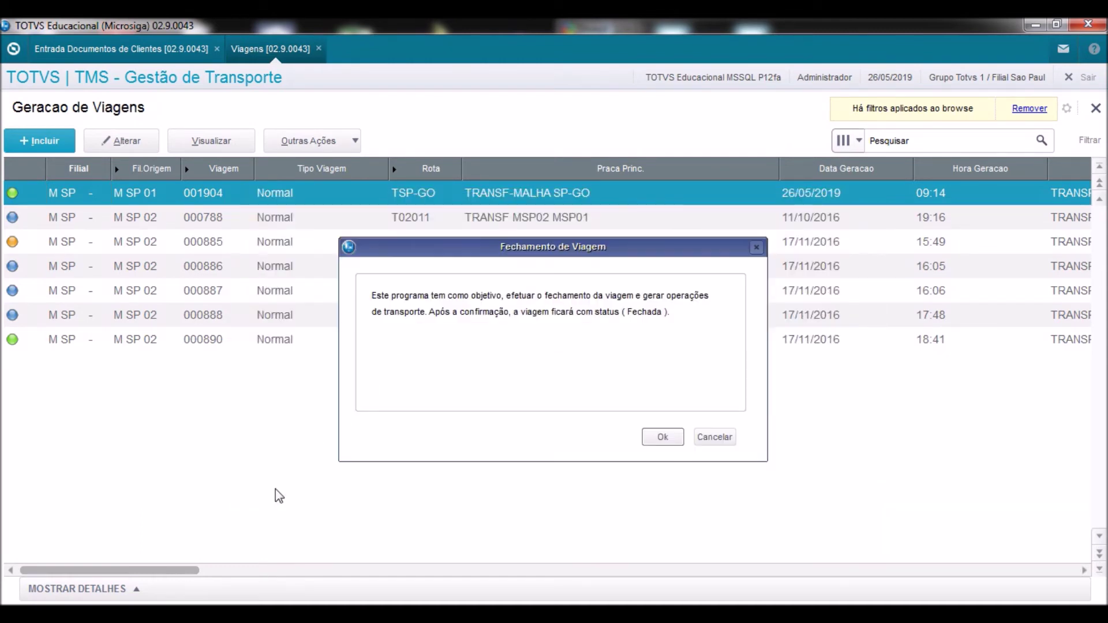
click(663, 438)
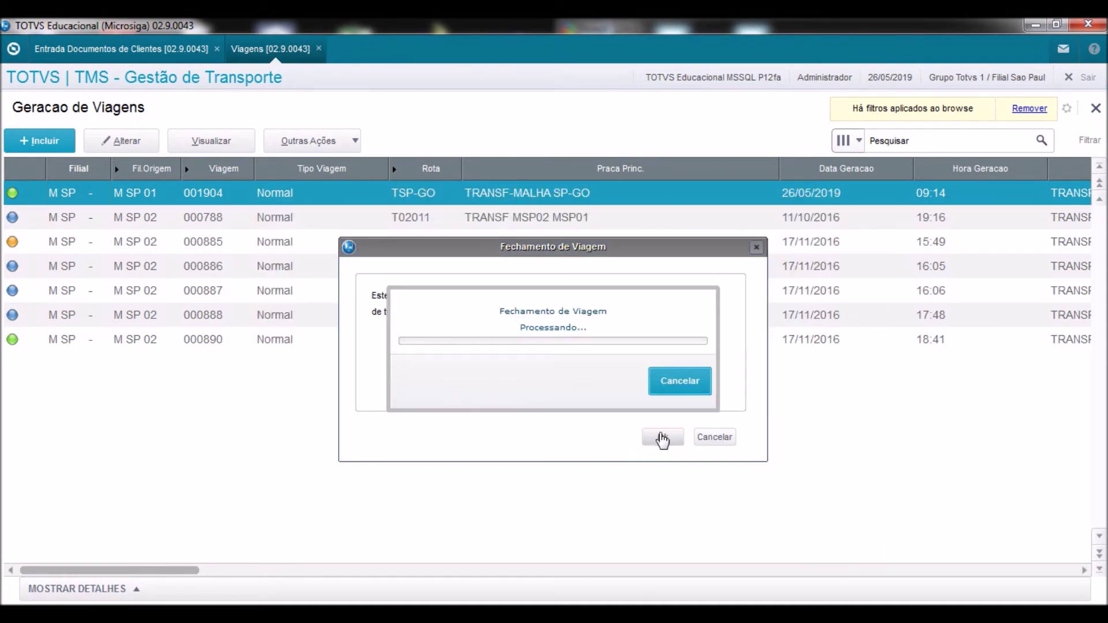
Log the trip's NEGOCIACAO COMERCIAL operation as started and completed on 26/05/2019 at 09:14.
click(292, 142)
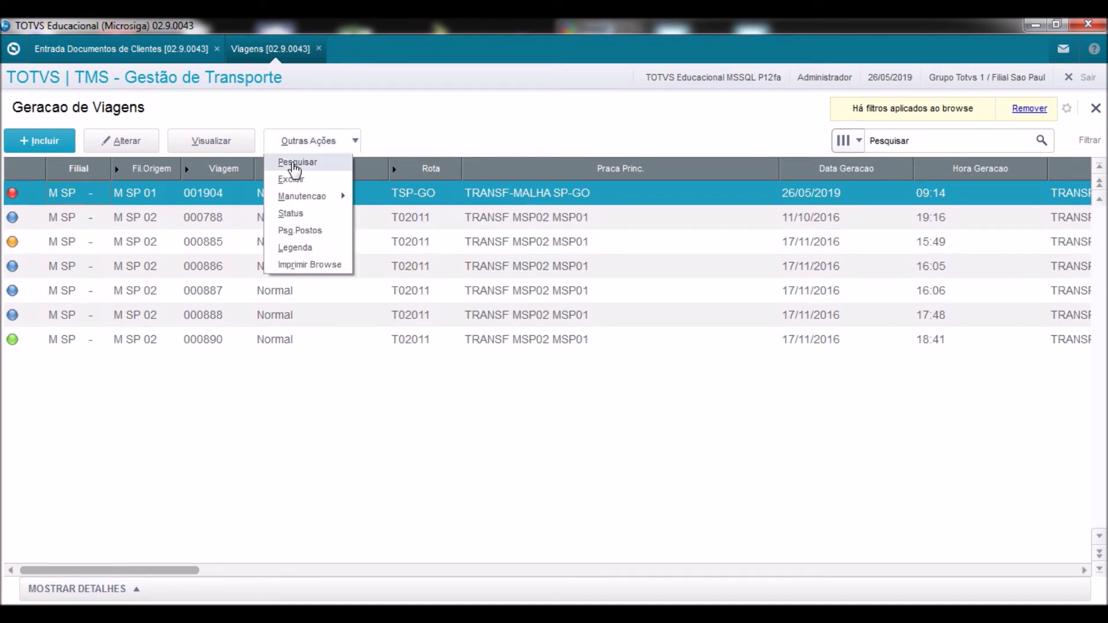
mouse_move(292, 198)
click(393, 252)
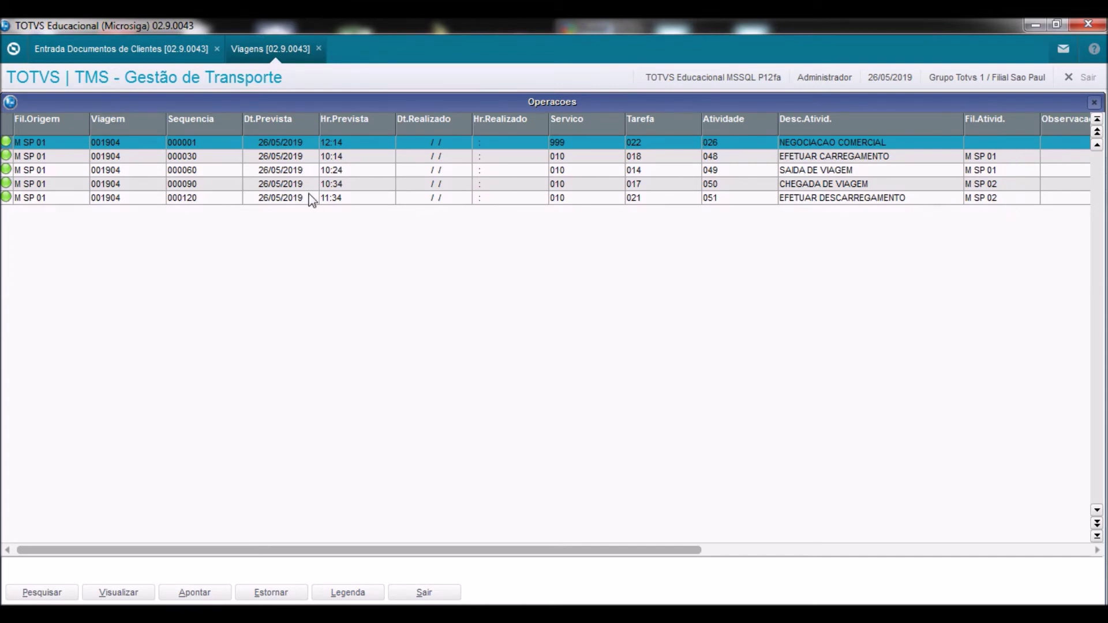
click(195, 593)
key(Return)
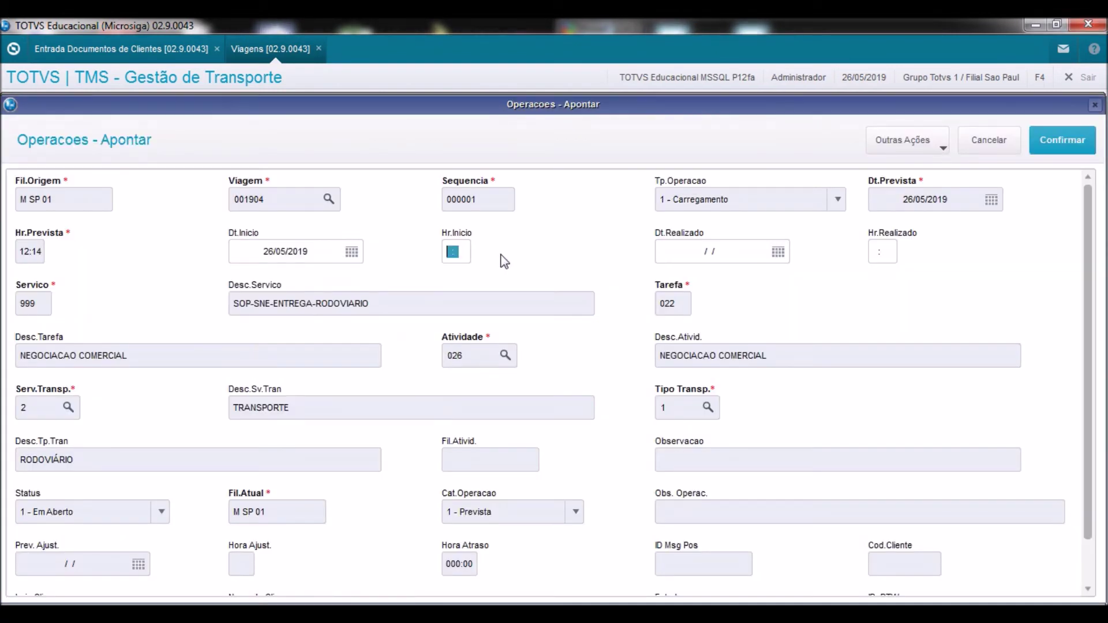
text(0100)
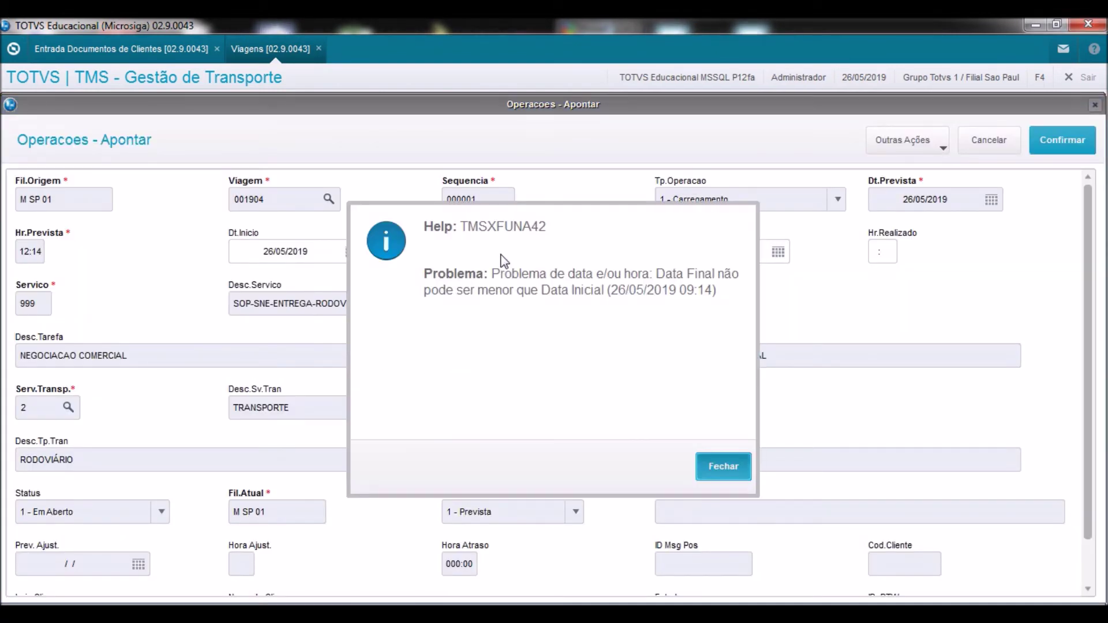
key(Return)
text(09:14)
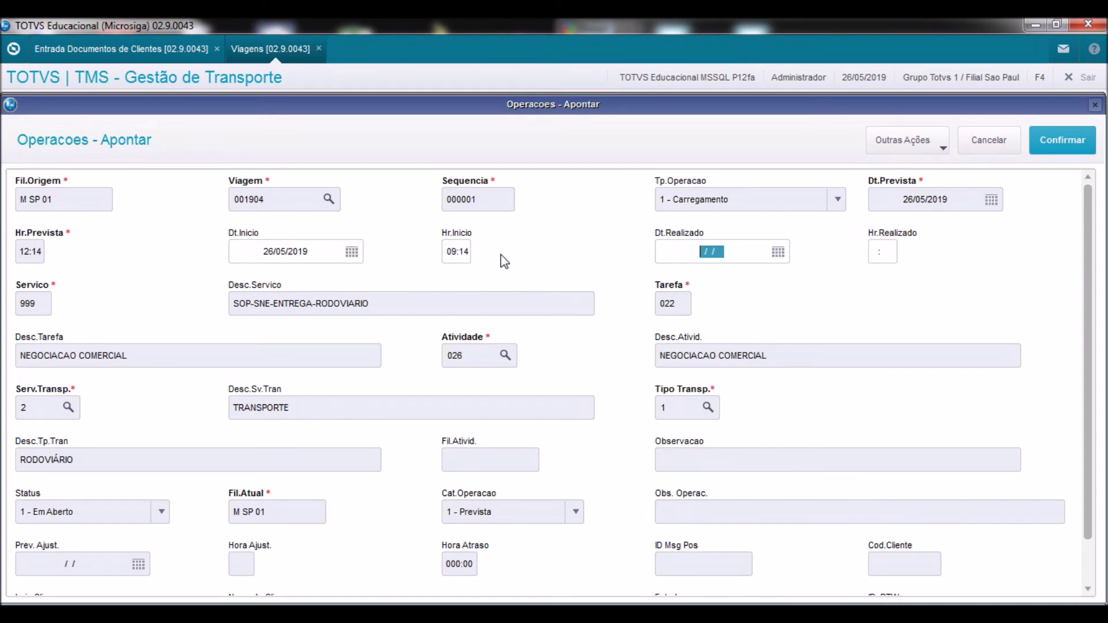
key(Return)
text(05/2019)
click(1065, 140)
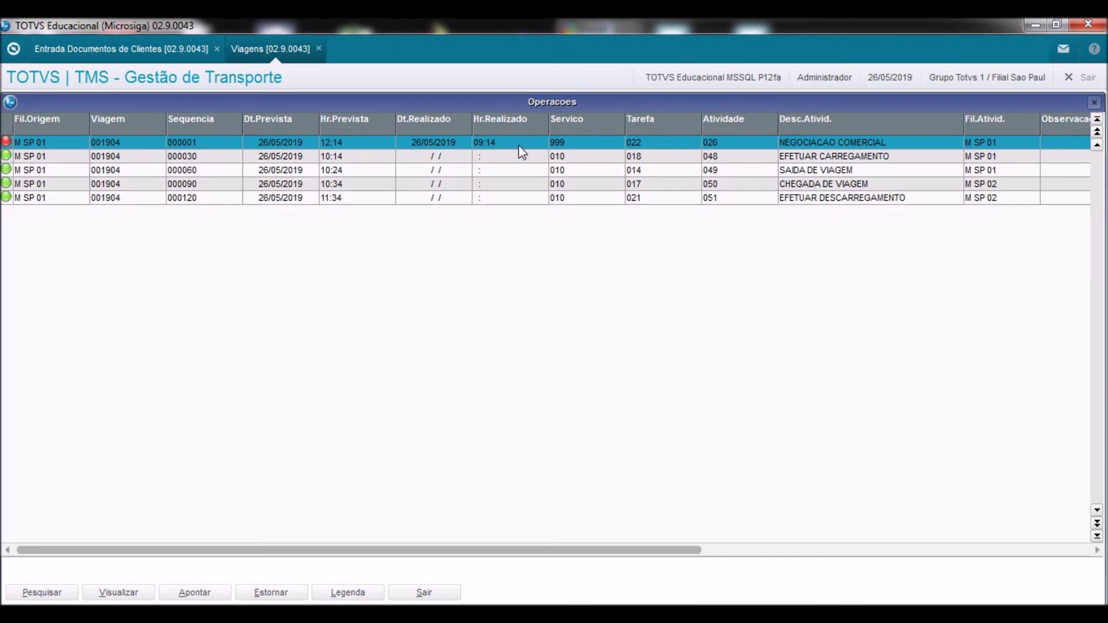
Log the EFETUAR CARREGAMENTO operation as started and completed on 26/05/2019 at 09:15.
click(442, 161)
click(199, 593)
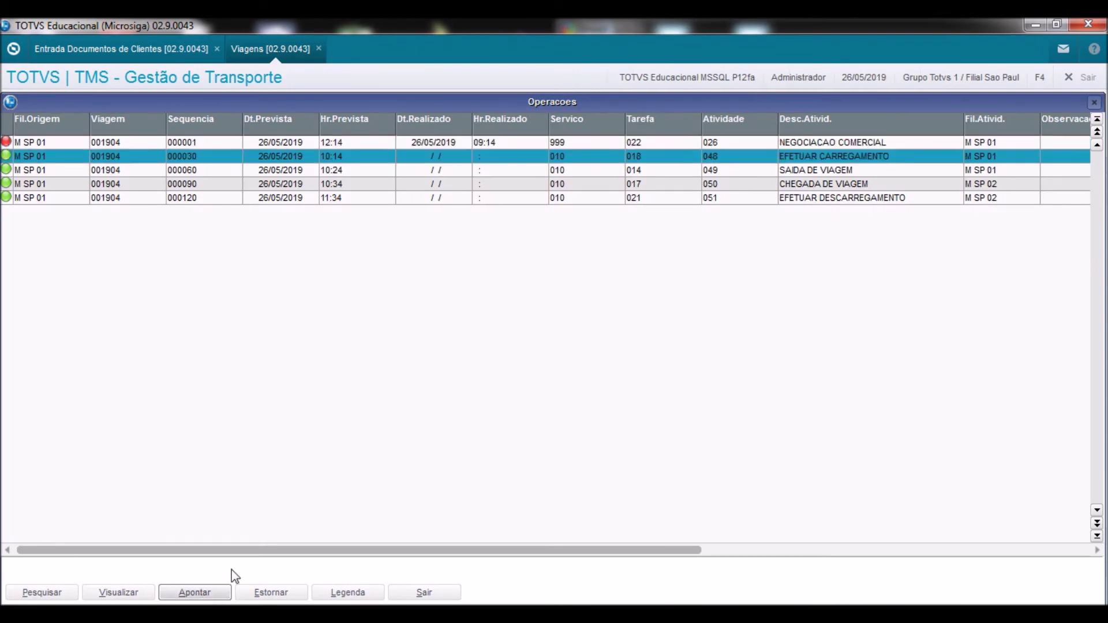
text(26052019)
key(Return)
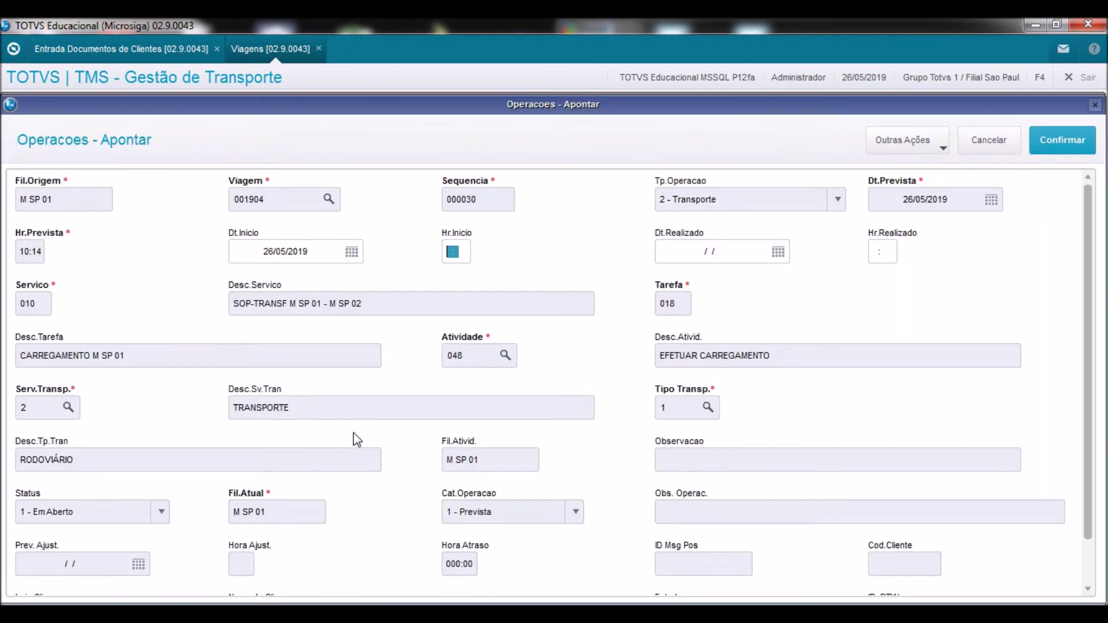
text(09:15)
key(Return)
key(F3)
key(Return)
text(0)
click(1069, 140)
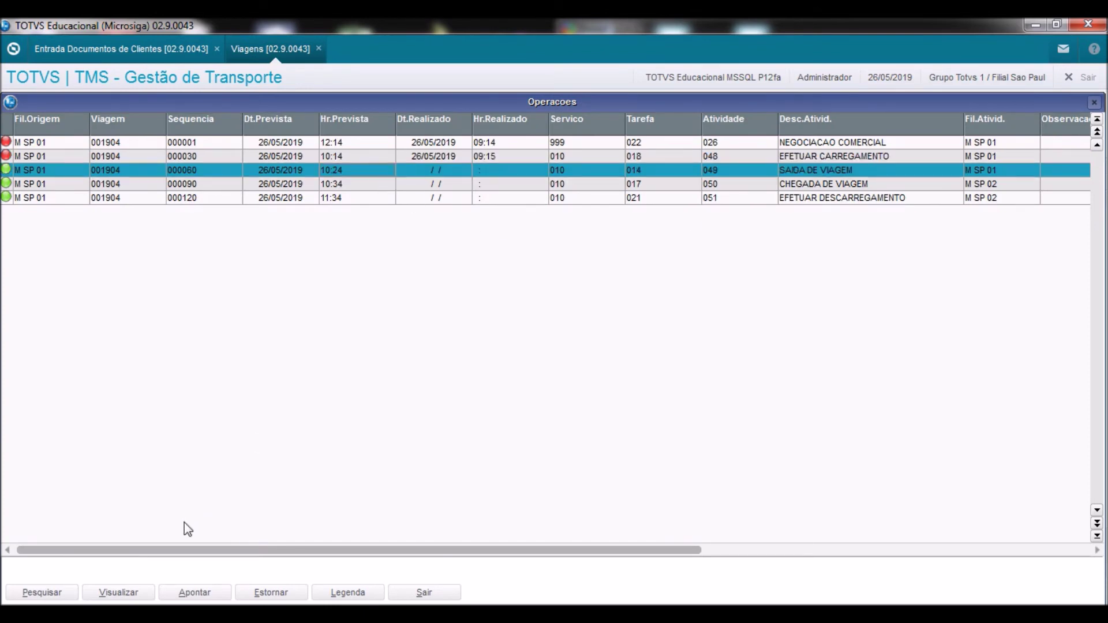
Log the SAIDA DE VIAGEM operation as started and completed on 26/05/2019 at 09:15, and leave the trip operations.
key(Return)
key(Return)
text(0916)
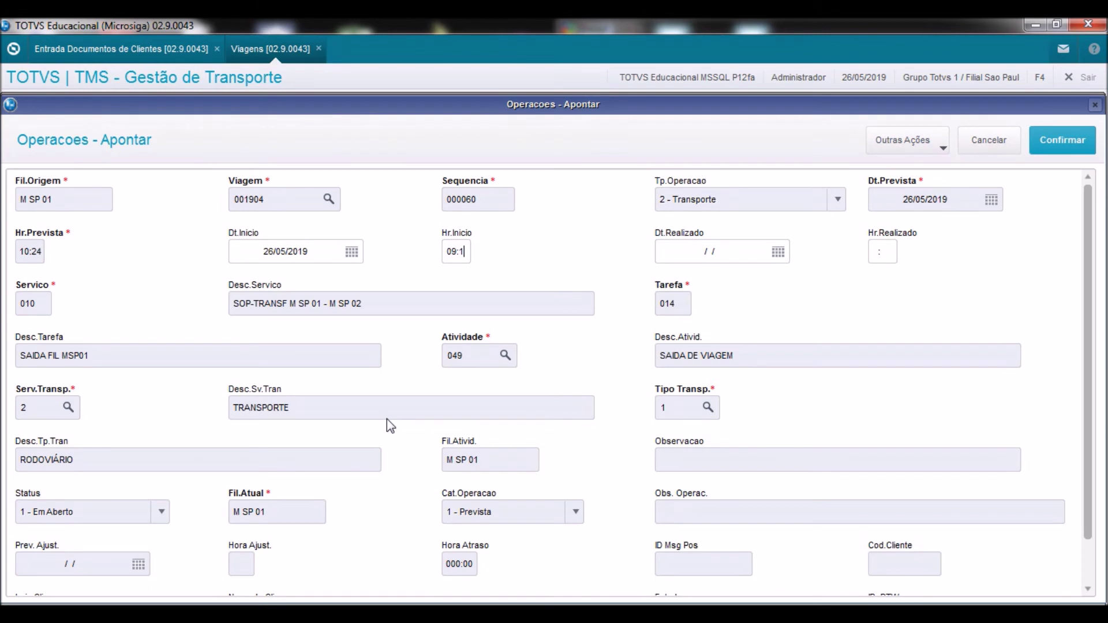
key(Return)
text(0915)
key(Return)
text(09:15)
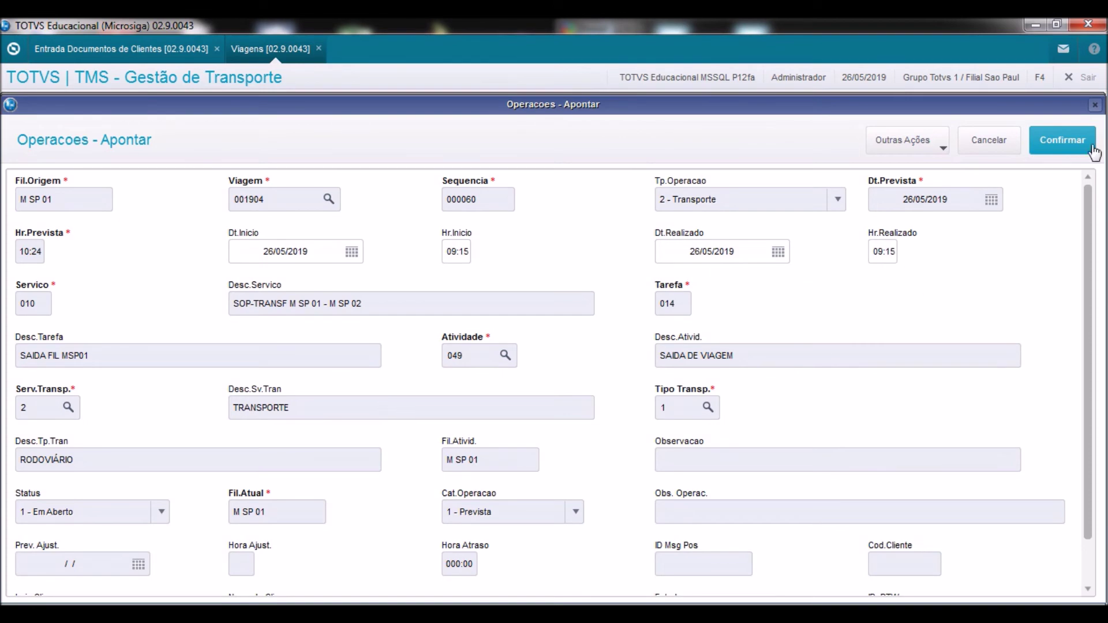
click(1049, 144)
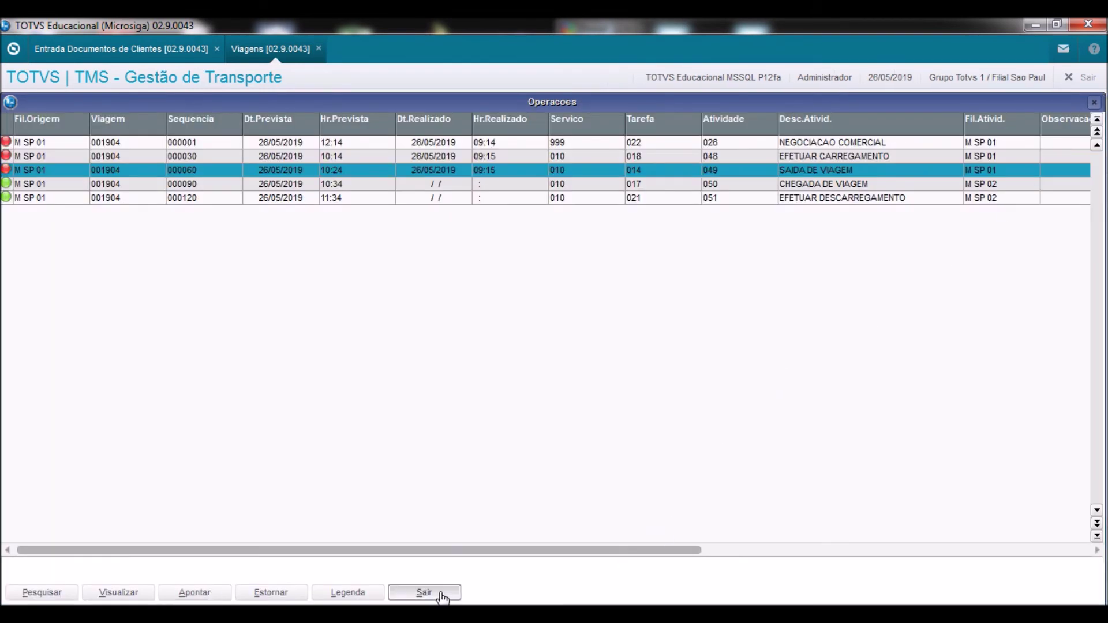
click(439, 594)
Check the trip status colour legend for the new TSP-GO trip and close it.
click(278, 148)
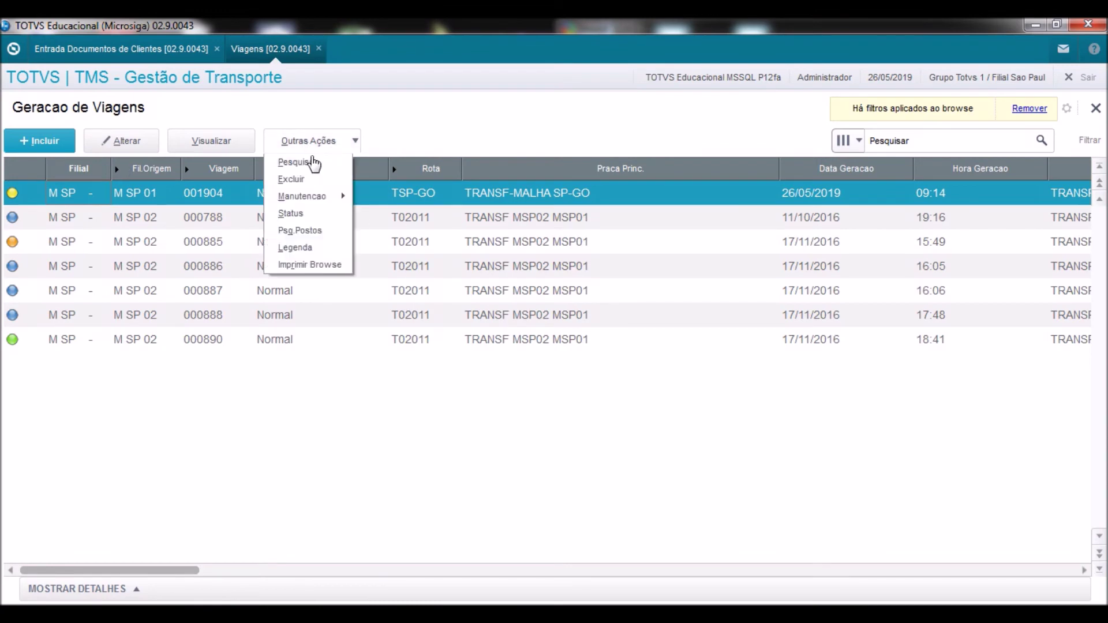
click(299, 249)
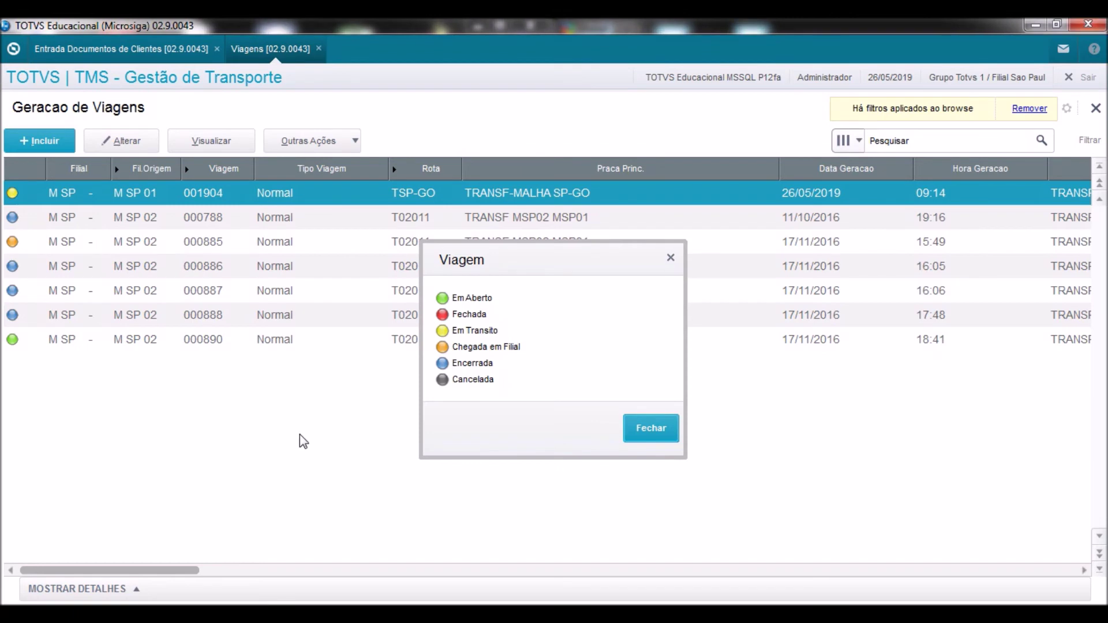
click(654, 432)
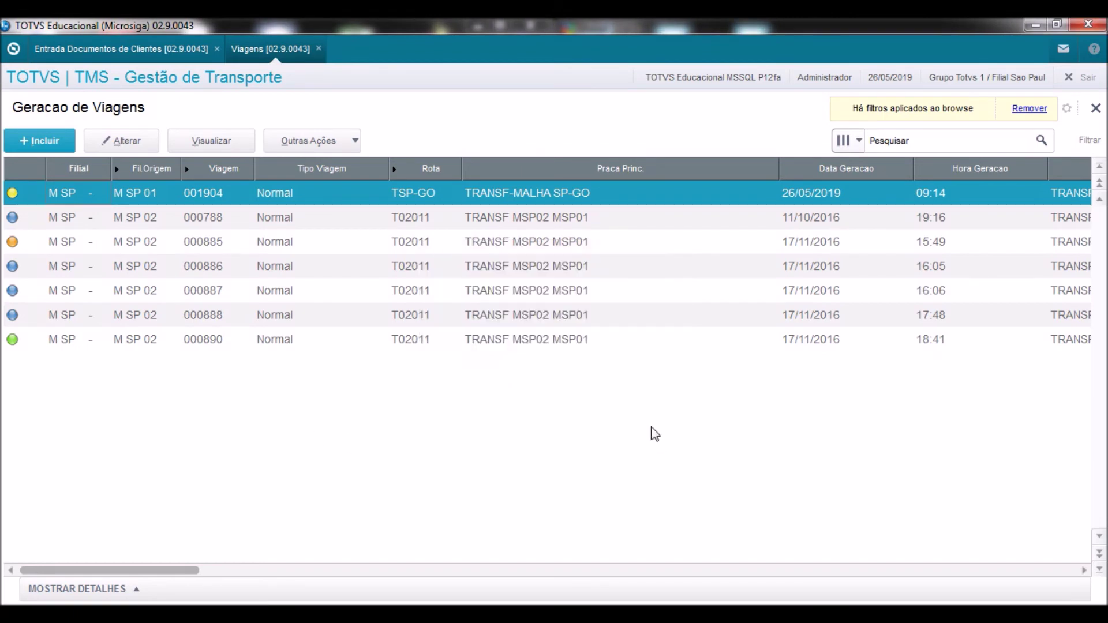
Try to log the TSP-GO trip's CHEGADA DE VIAGEM operation from the São Paulo branch, declining arrival at this branch, and leave the operations.
click(297, 141)
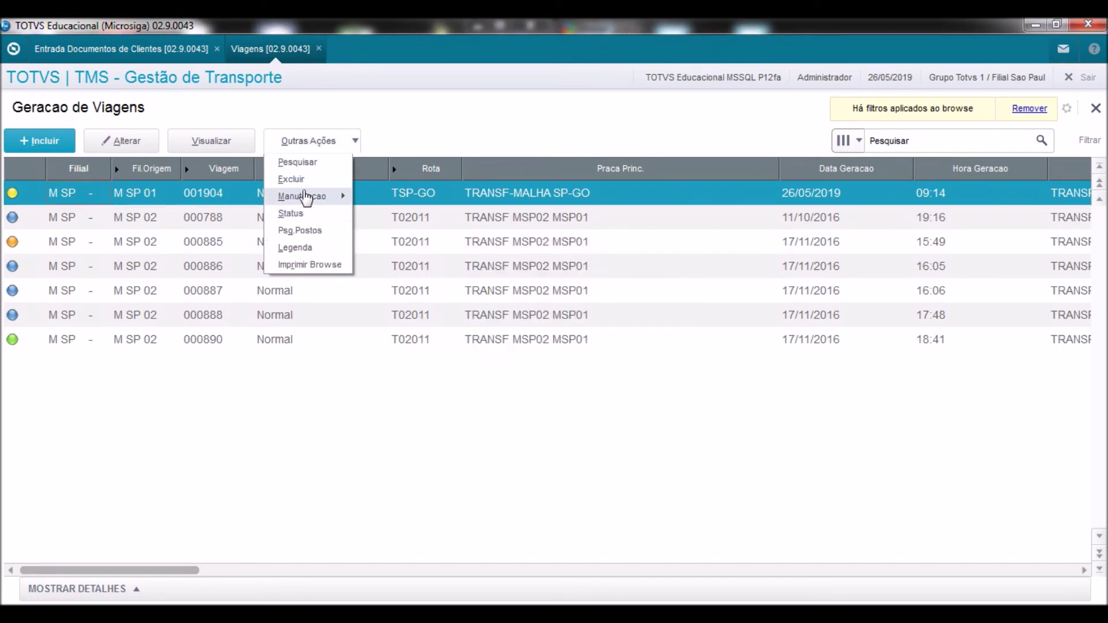
mouse_move(300, 197)
click(424, 253)
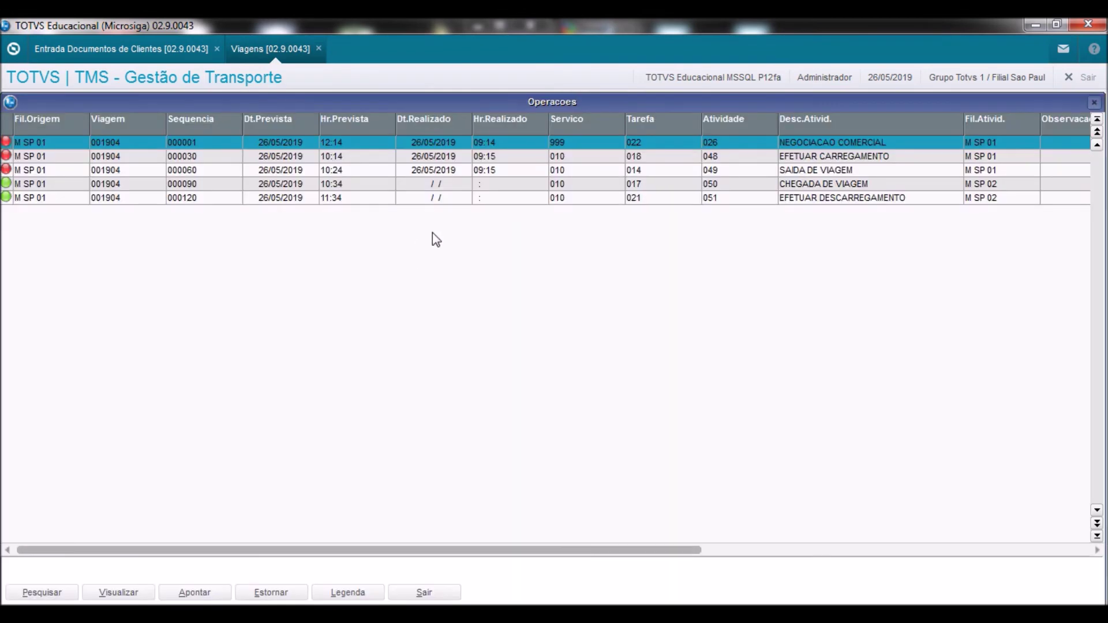
click(459, 185)
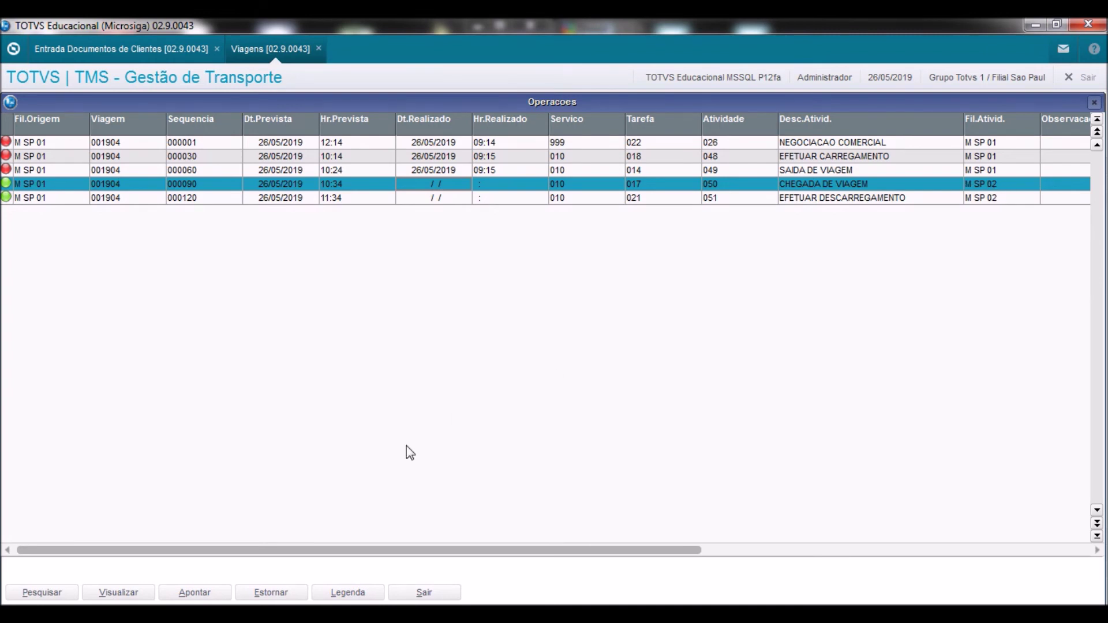
click(195, 593)
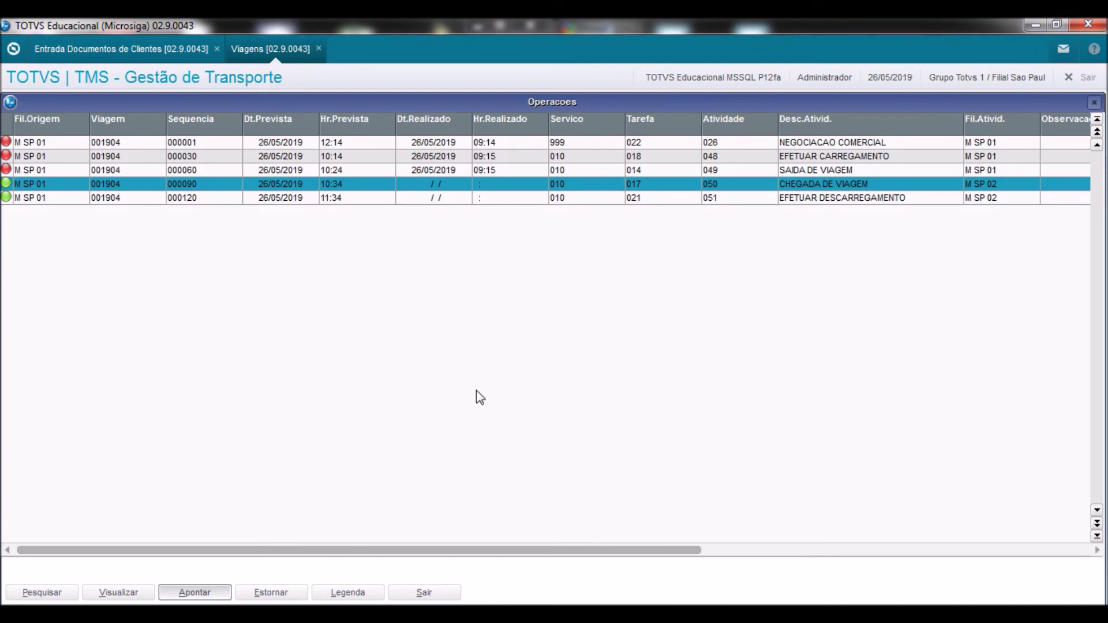
click(193, 592)
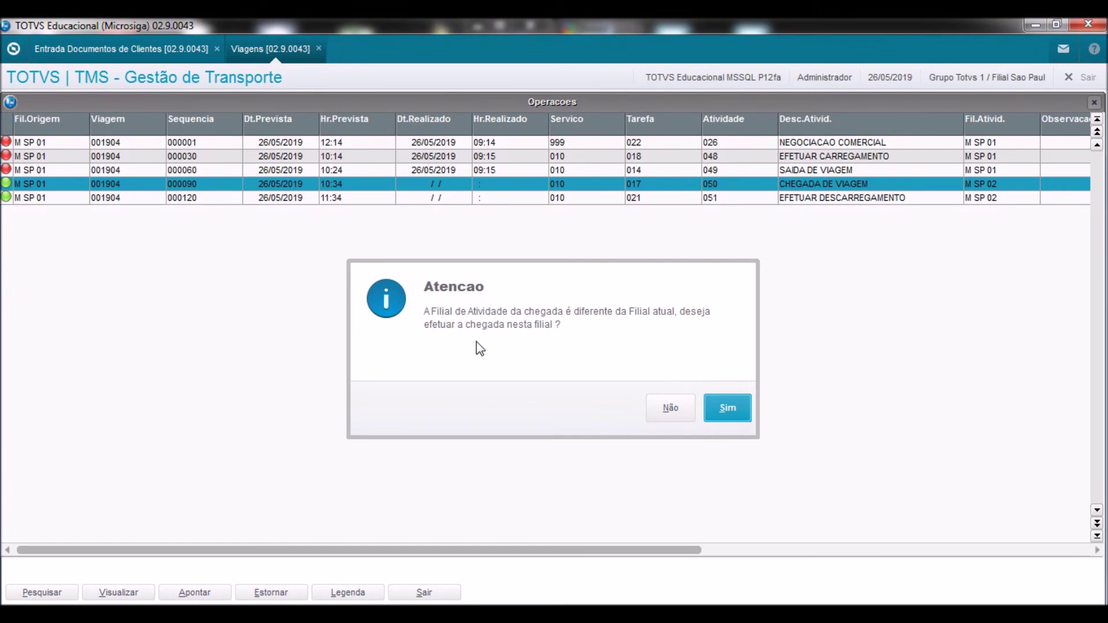
click(666, 411)
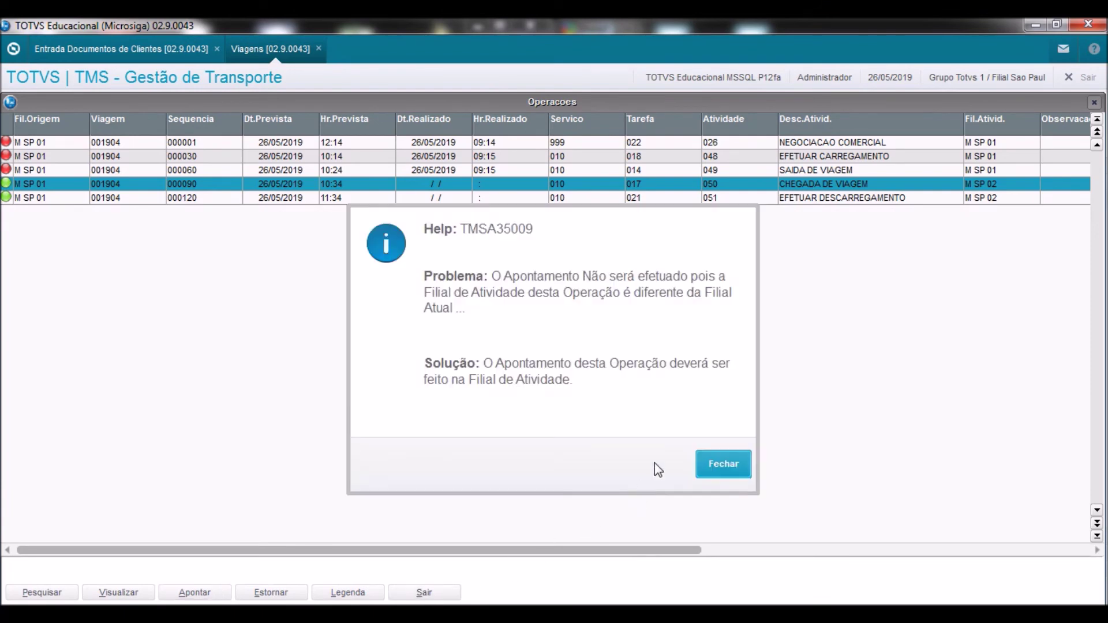
click(716, 464)
click(435, 593)
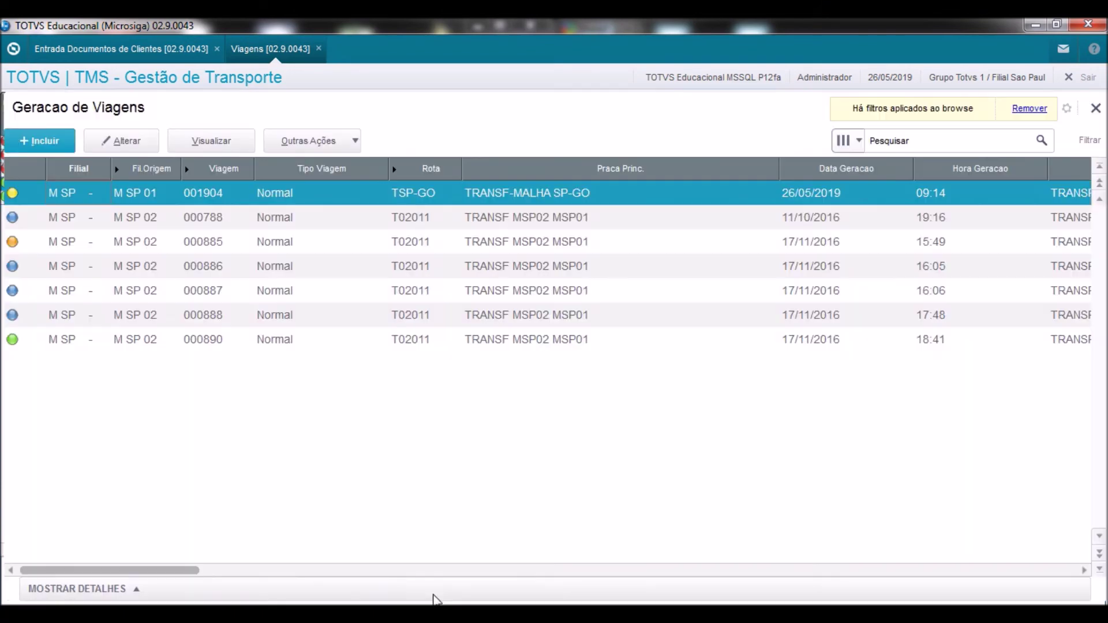
Close the trip generation routine, the open client document view and the client documents routine.
click(1096, 108)
click(988, 142)
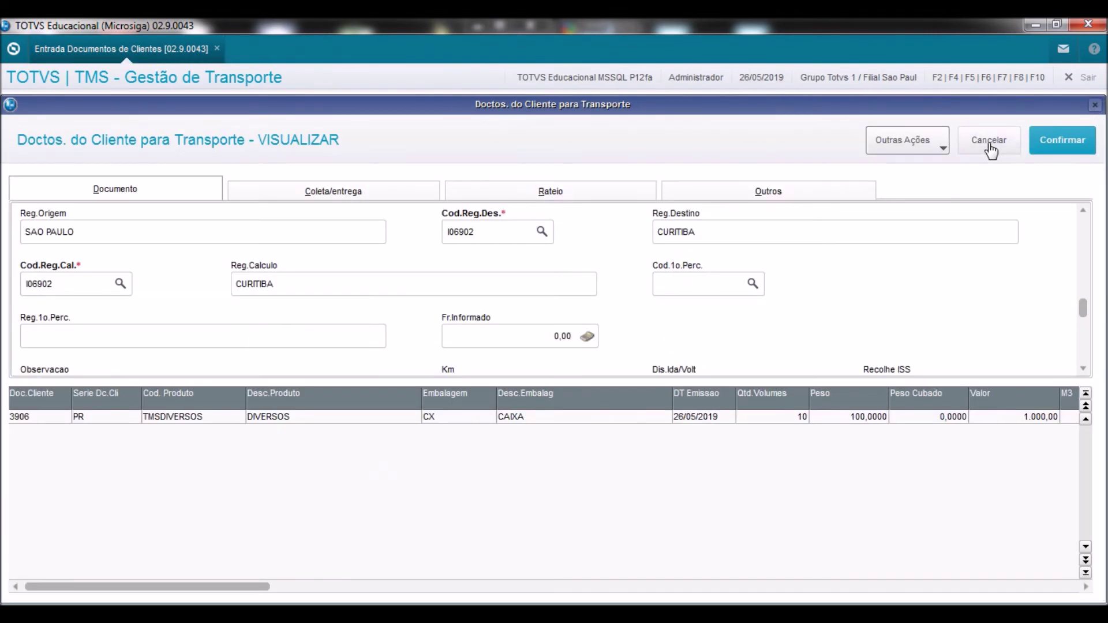
click(1007, 141)
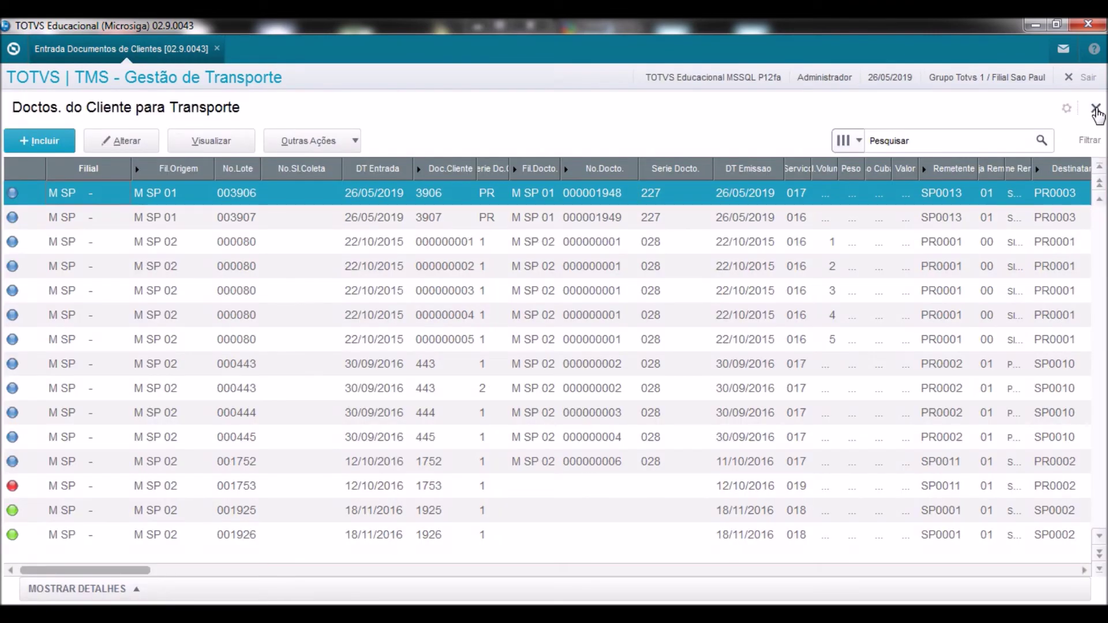
click(1095, 108)
Switch the working branch to M SP 02, Filial CURITIBA, keeping the base date and environment.
click(1032, 81)
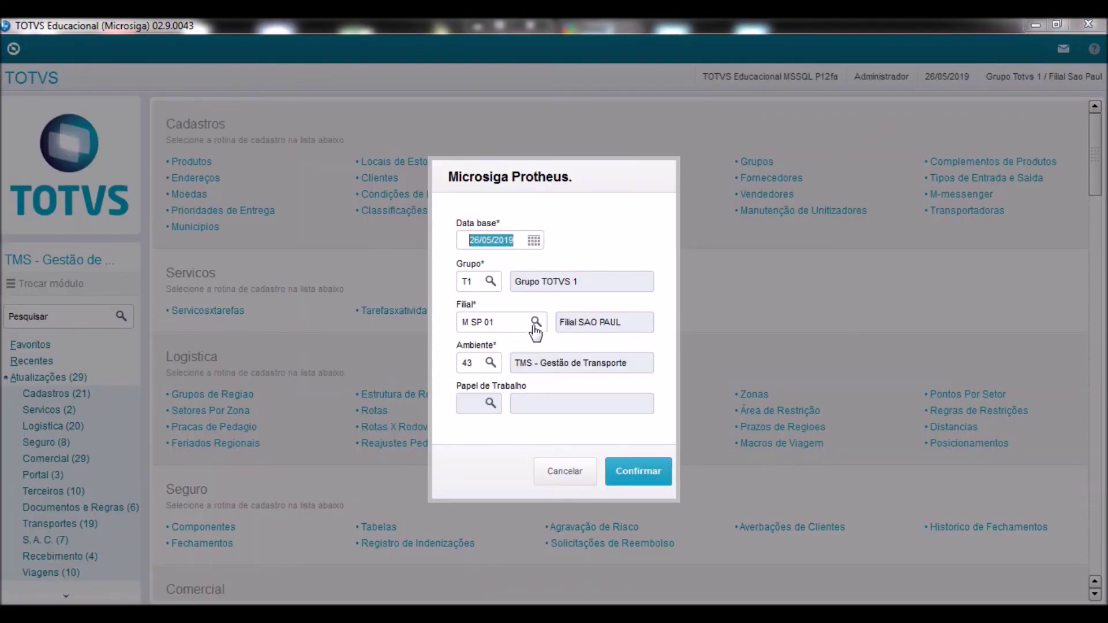
click(535, 324)
click(534, 325)
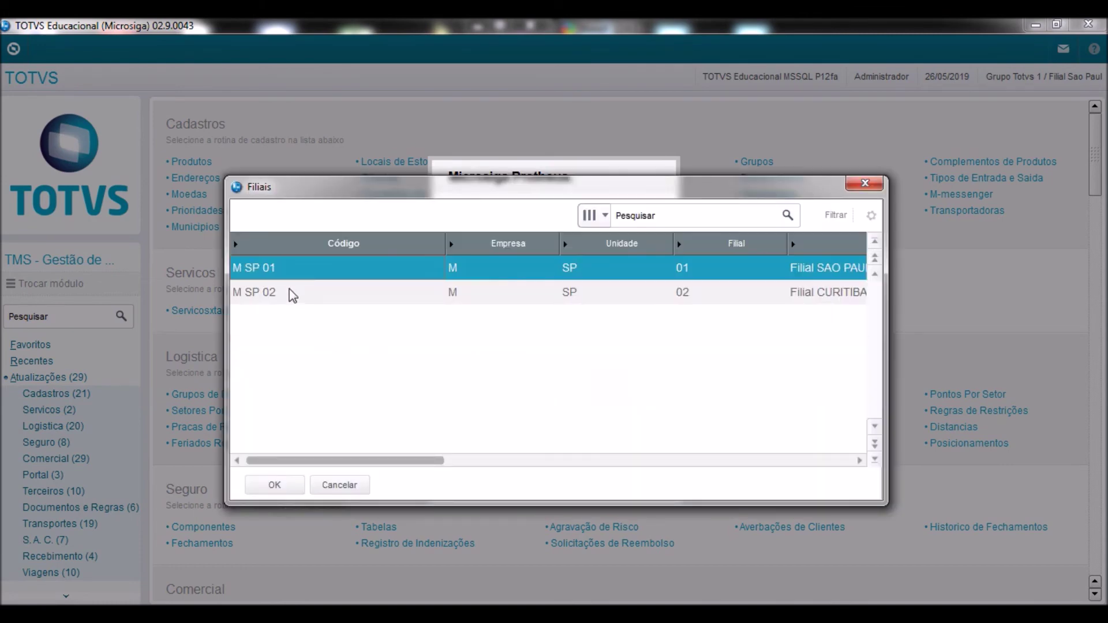
click(292, 292)
click(281, 491)
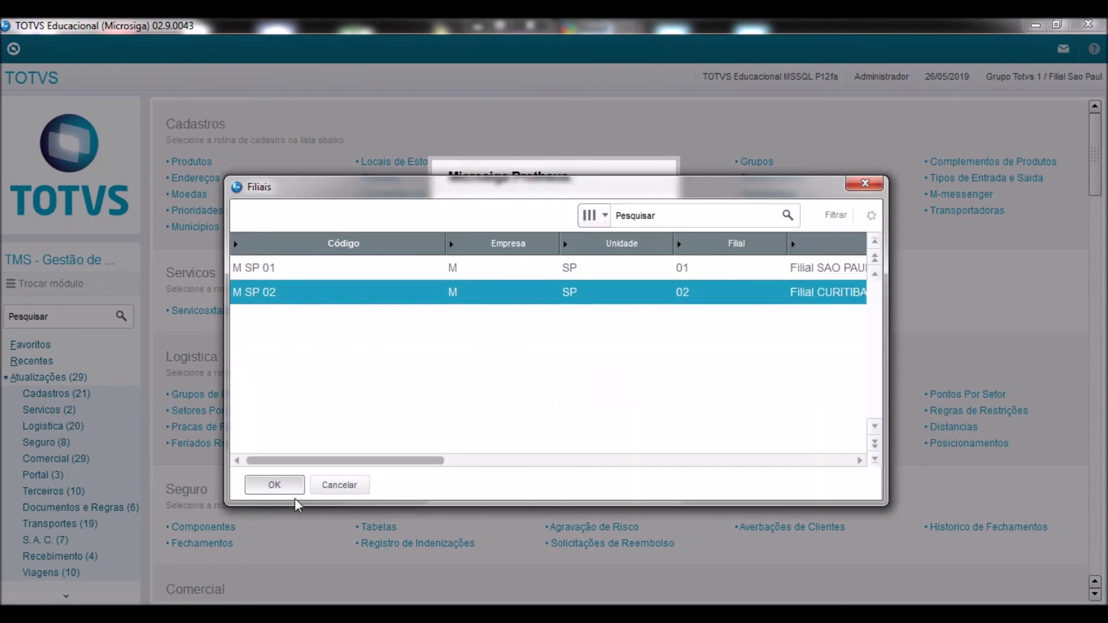
click(285, 485)
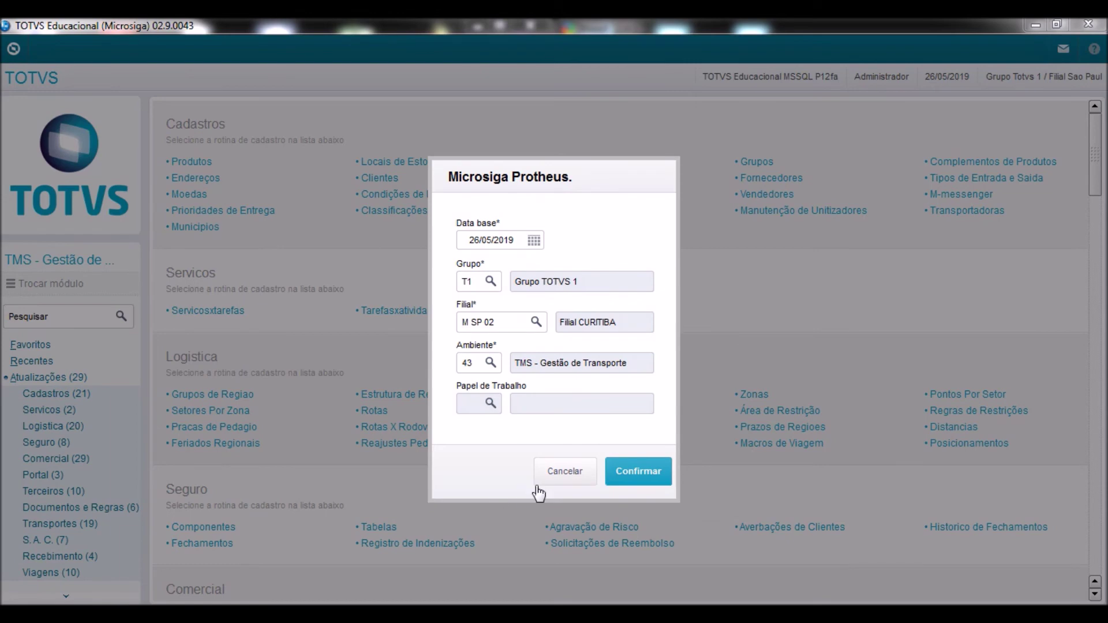
click(628, 472)
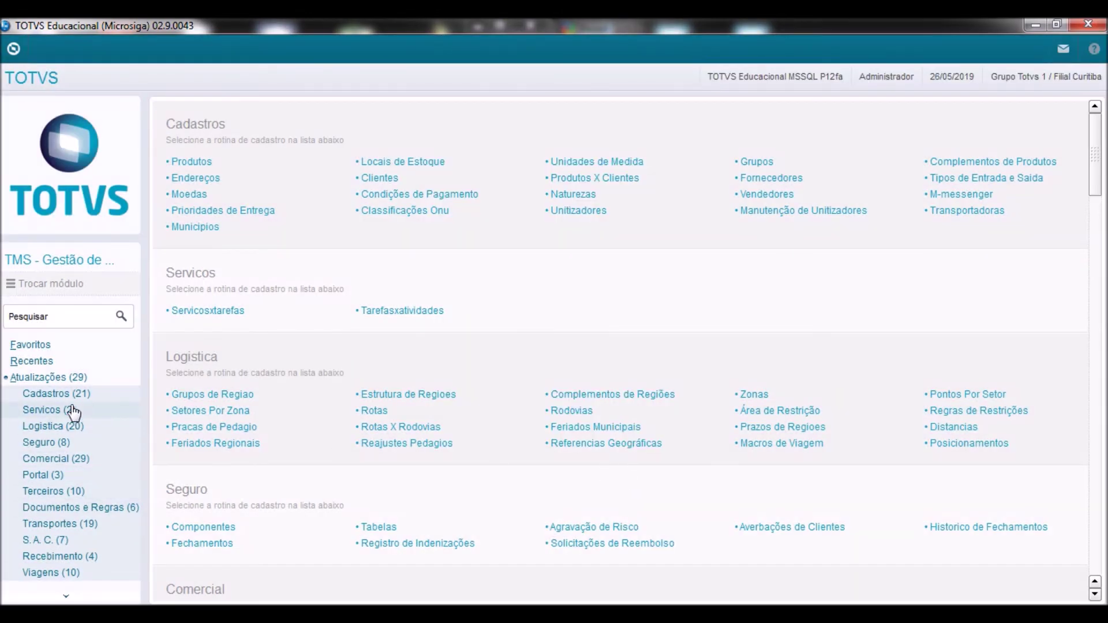
Open the Viagens routine for Rodoviario Transporte in the Curitiba branch.
scroll(74, 413, down, 1)
scroll(61, 492, down, 1)
click(43, 475)
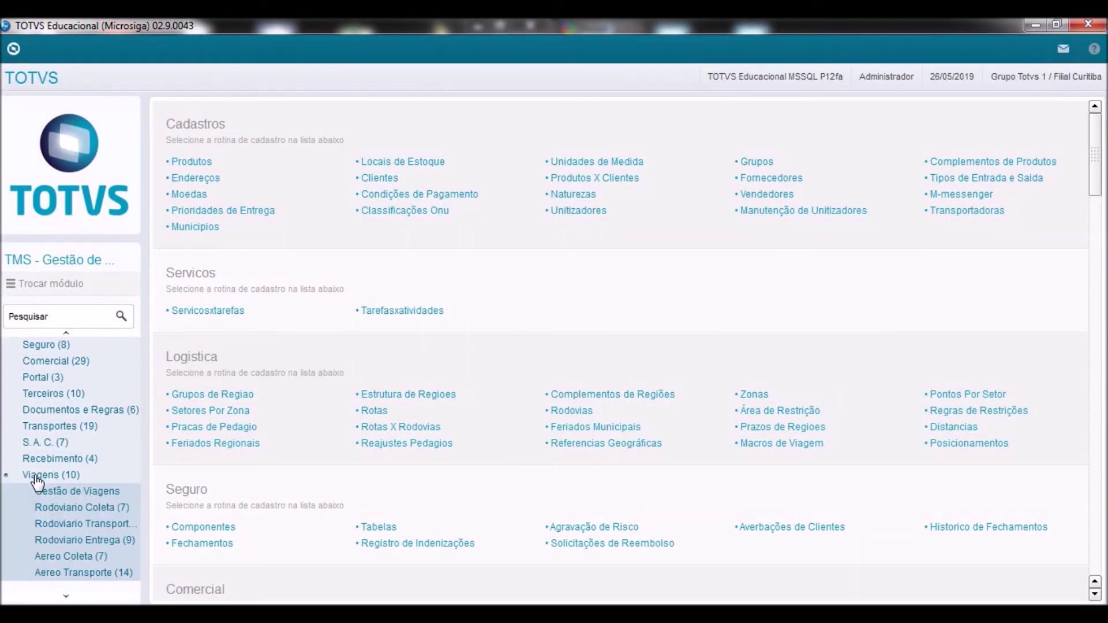
click(77, 491)
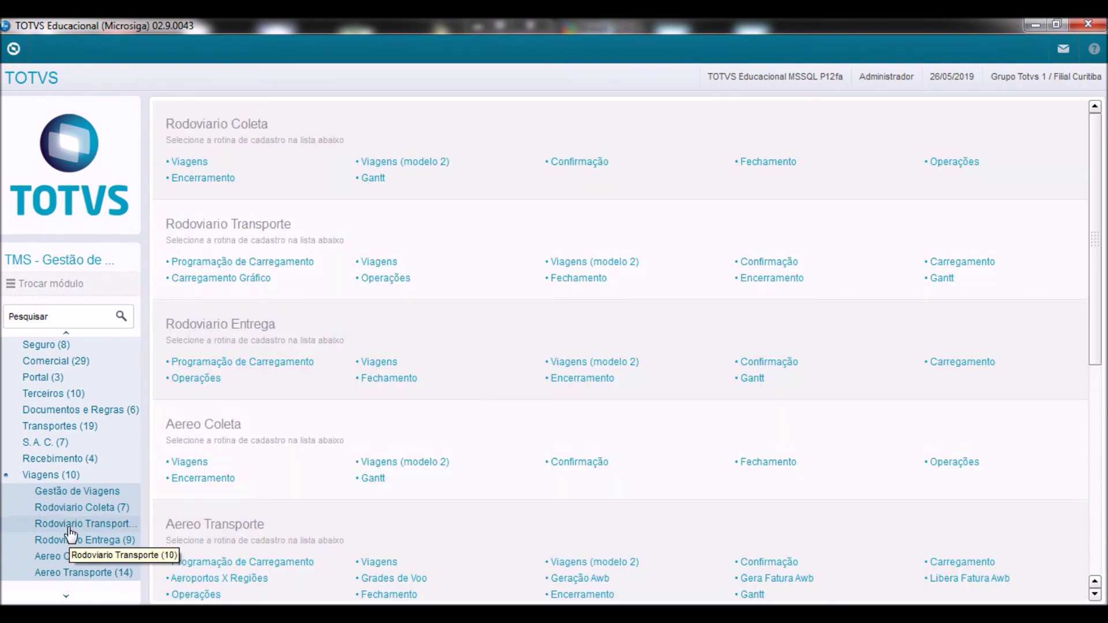
click(69, 526)
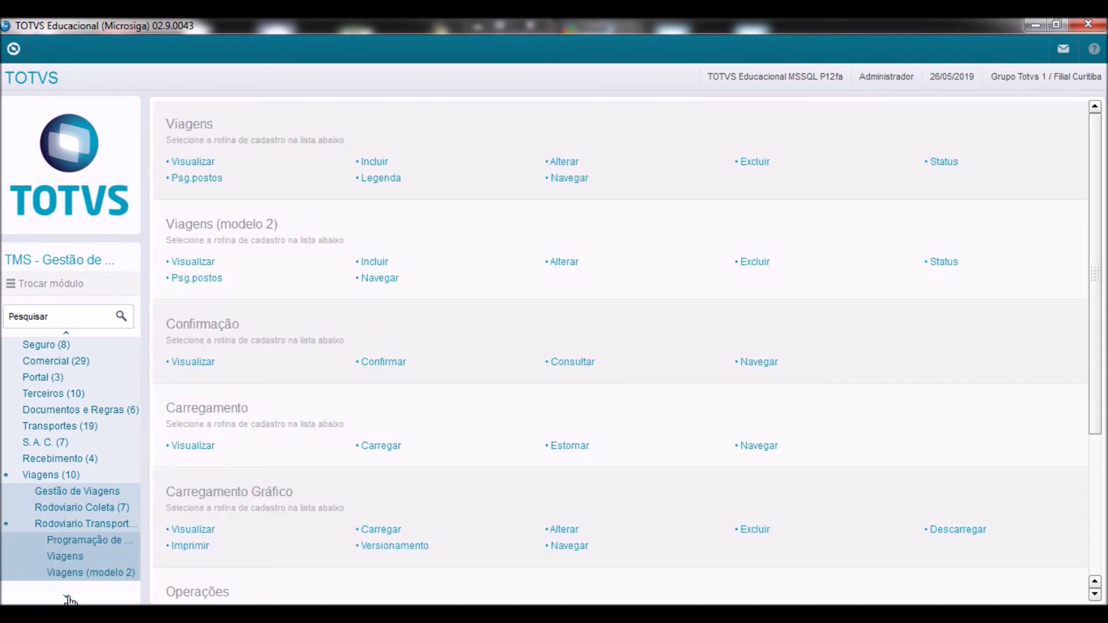
click(65, 556)
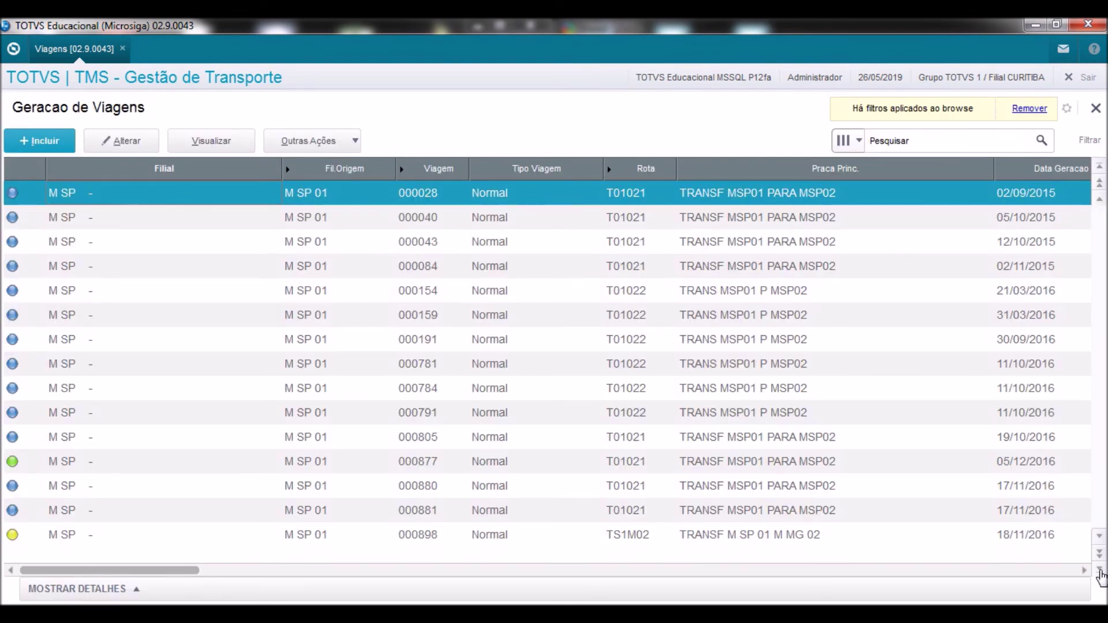
Open the operations of the TSP-GO trip dated 26/05/2019 and select the CHEGADA DE VIAGEM operation.
click(1100, 571)
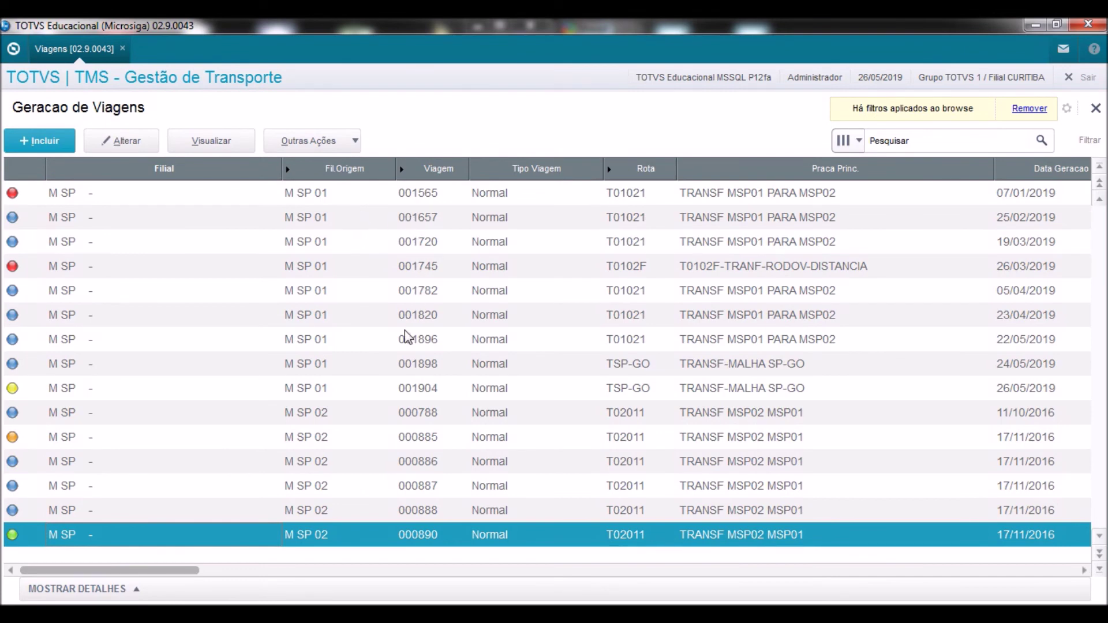
click(360, 397)
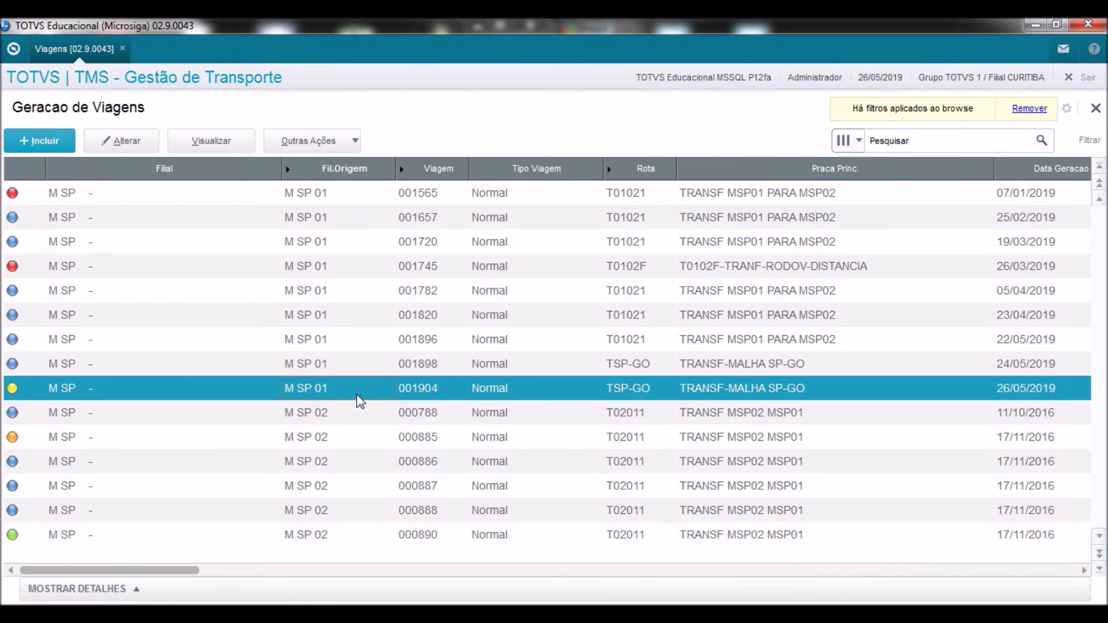
click(337, 139)
mouse_move(320, 199)
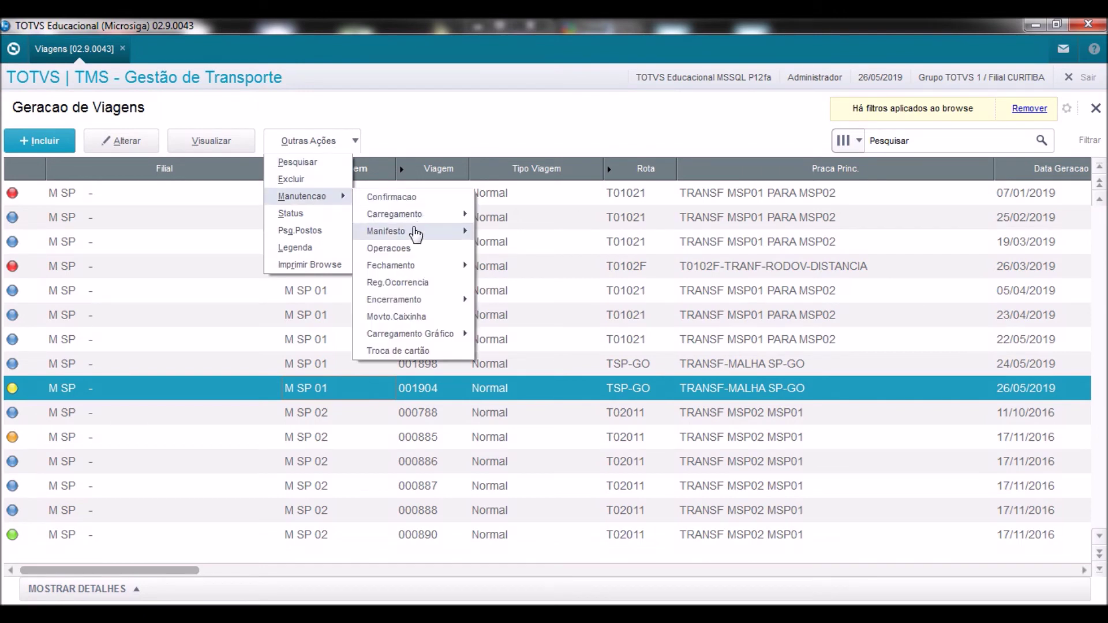
mouse_move(411, 267)
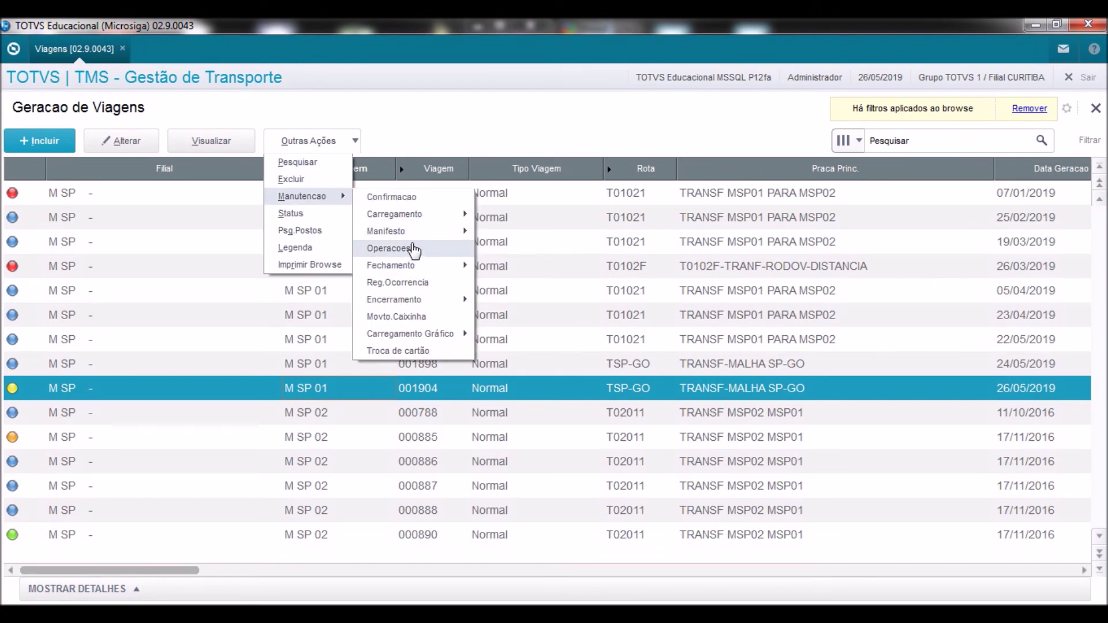
click(397, 249)
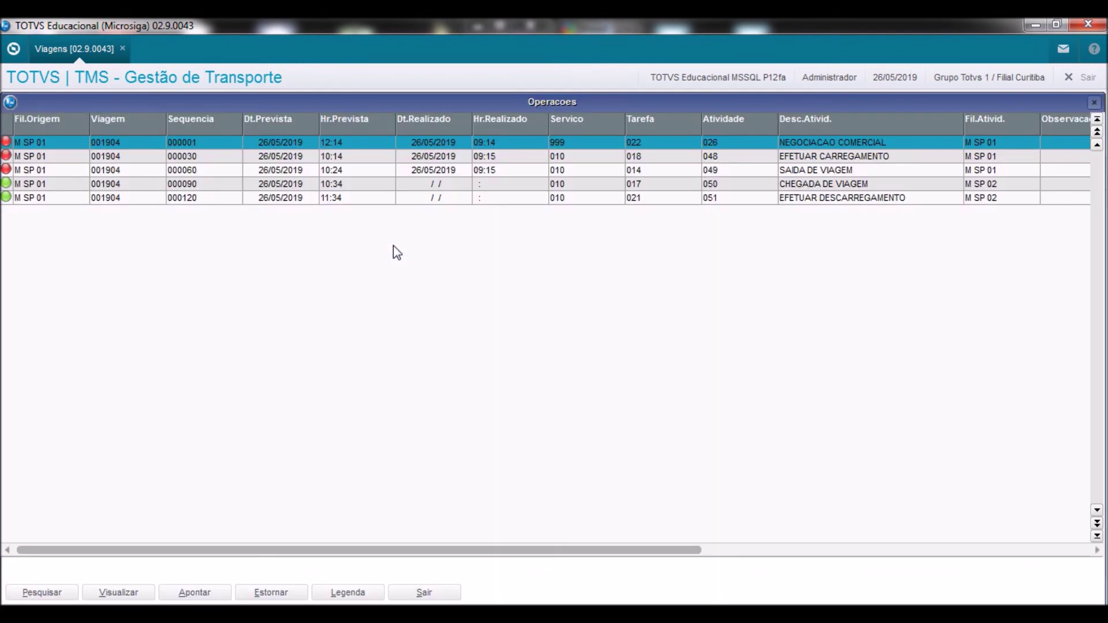
click(433, 185)
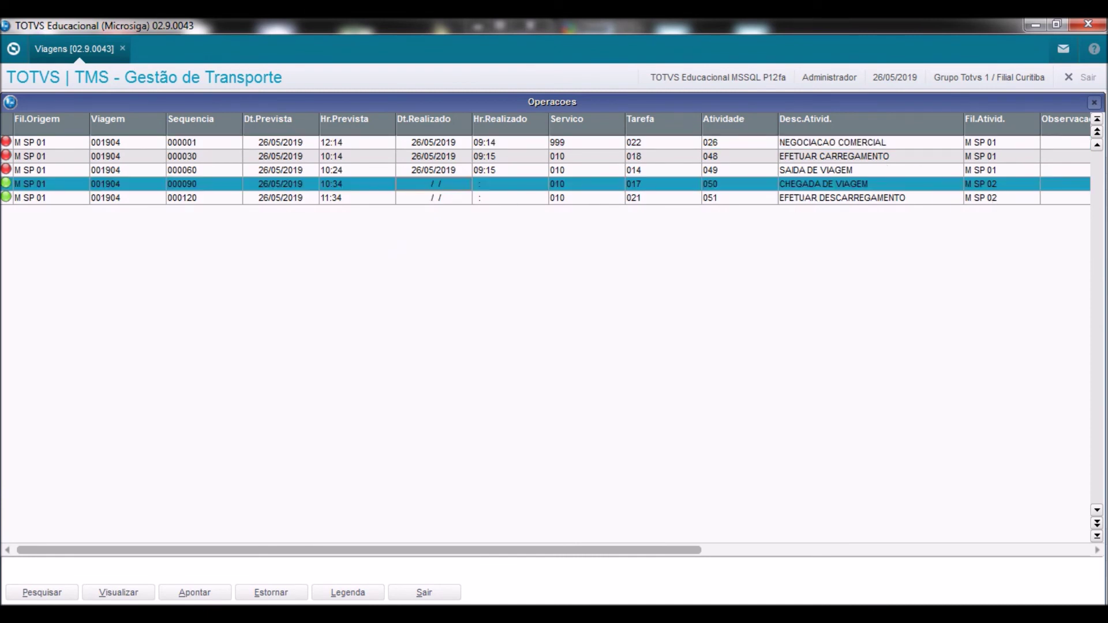
Switch to the APSDU database utility and log in as ADMIN.
click(1103, 614)
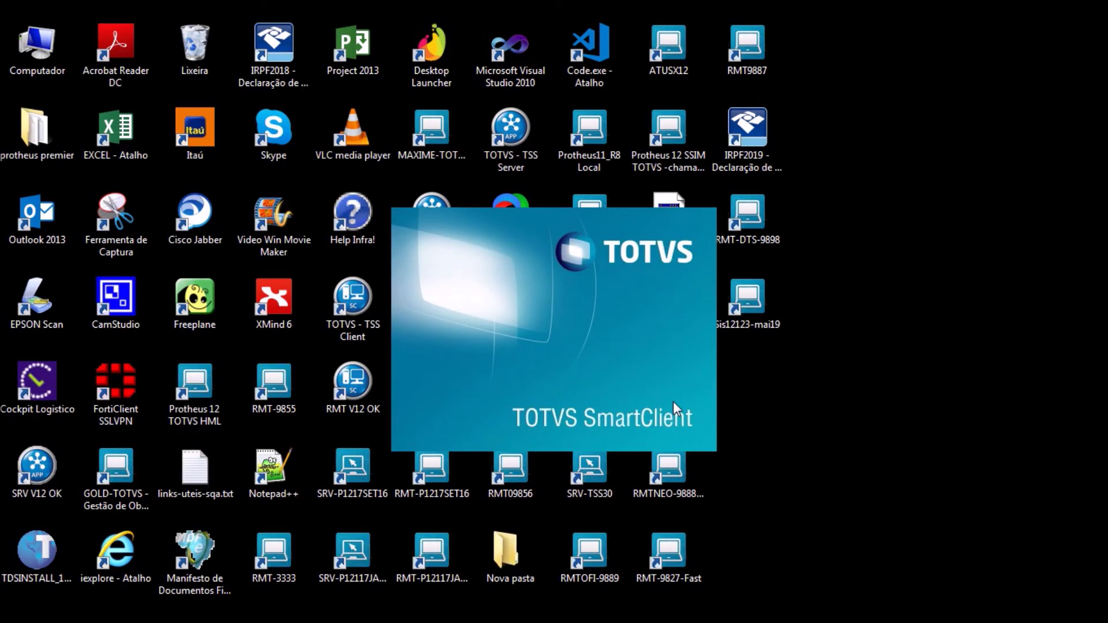
click(579, 435)
text(ADMIN)
key(Tab)
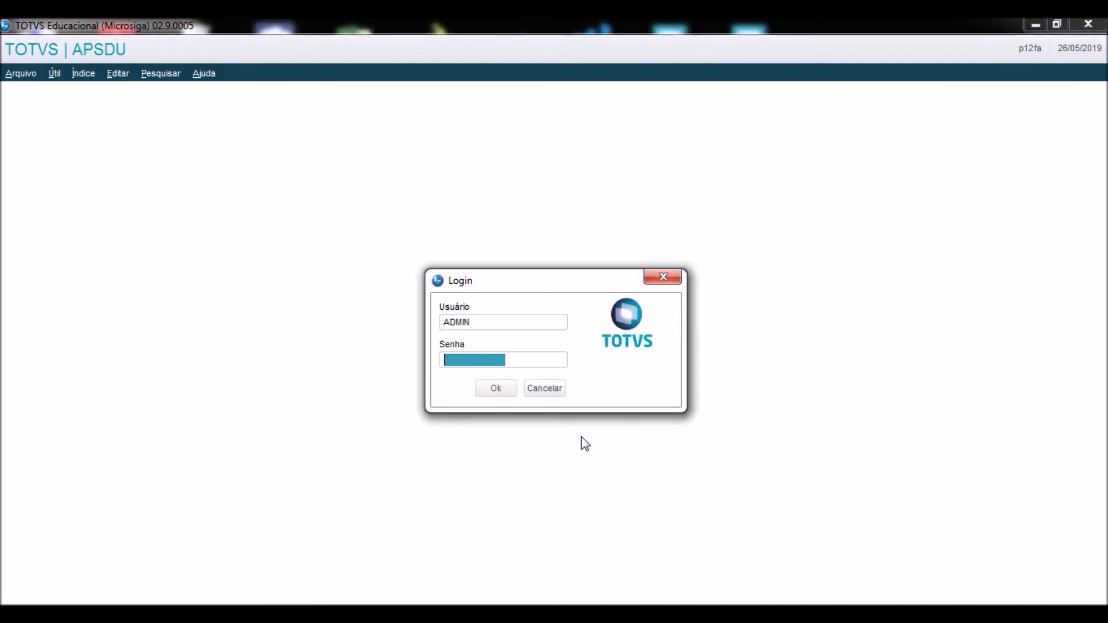
click(500, 394)
Search the table list for DUD and open the DUDT10 table.
click(21, 74)
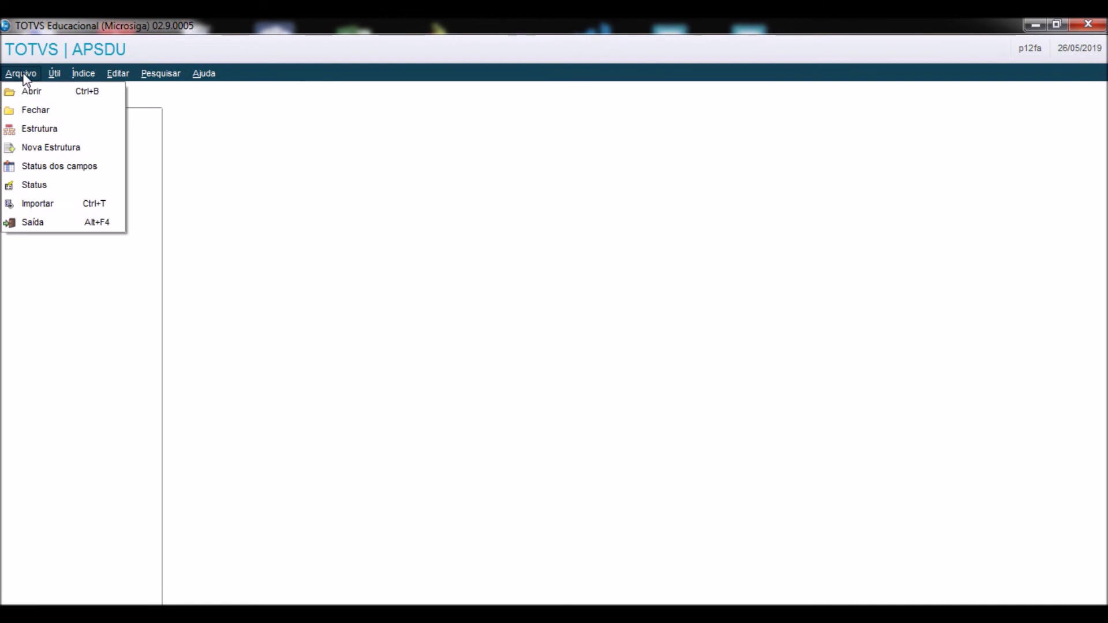
click(35, 91)
click(603, 338)
click(544, 369)
click(642, 334)
click(497, 402)
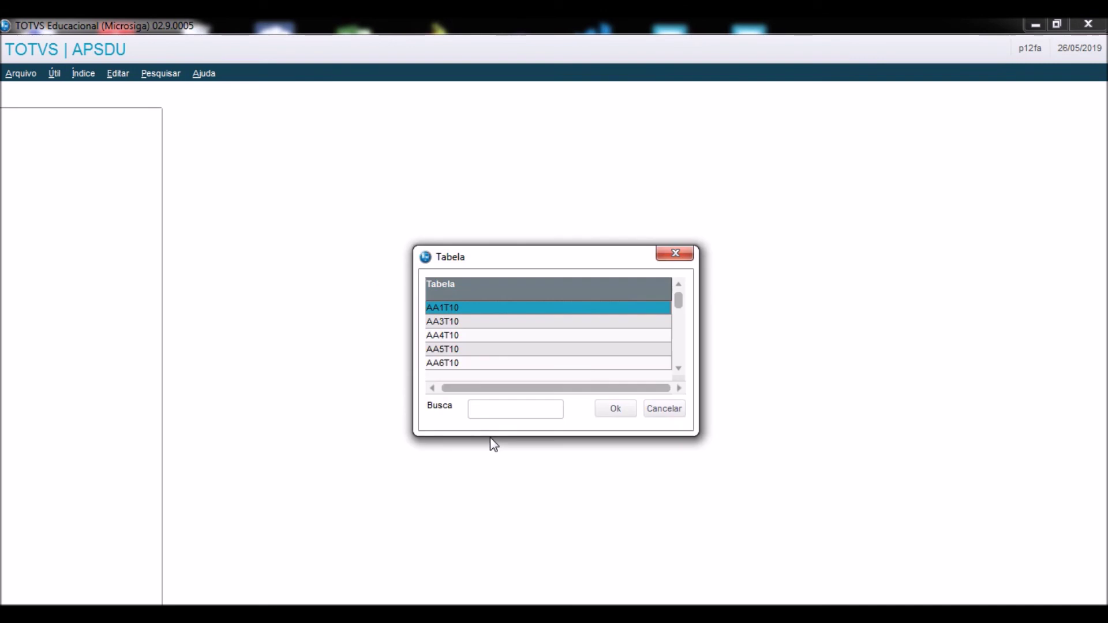
click(497, 404)
text(SX2T10)
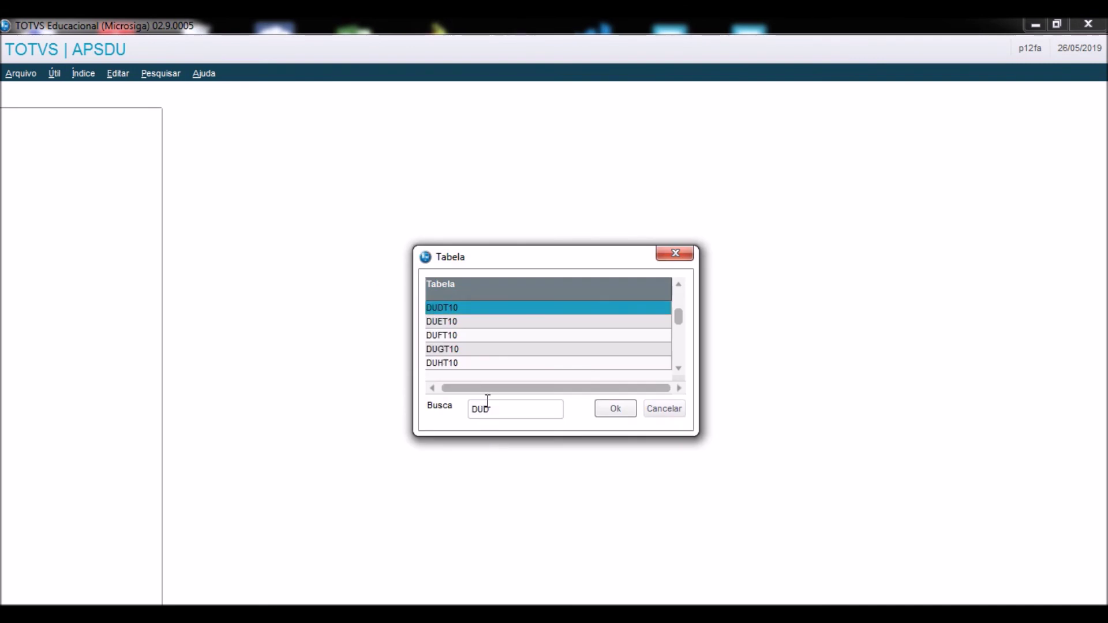
key(Return)
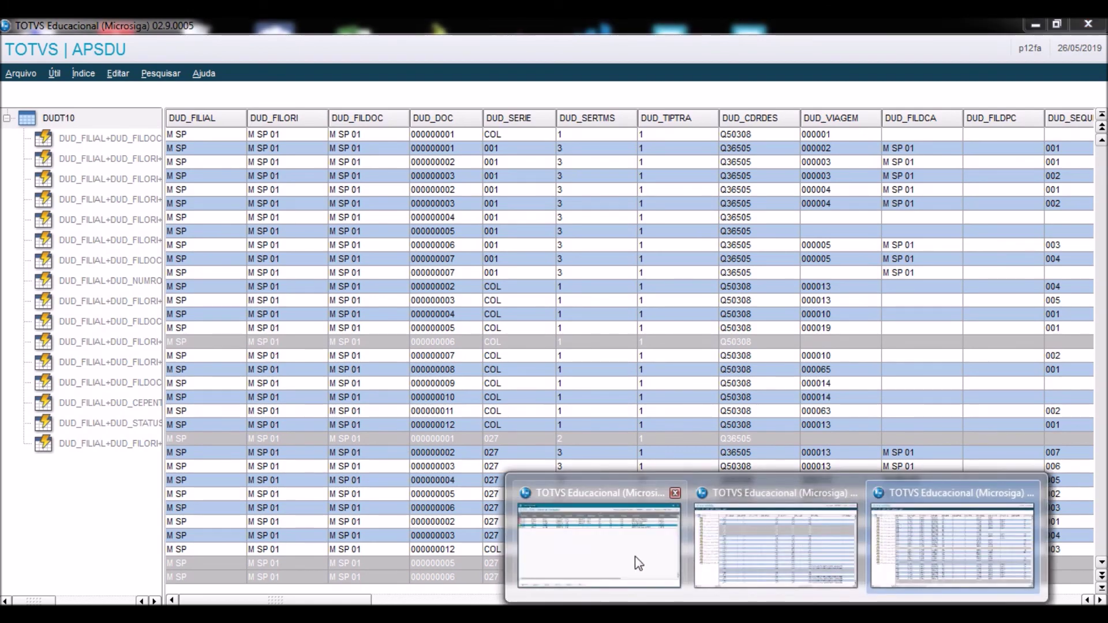
Start a filter expression on the DUDT10 table in APSDU, with DUD_DOC as the field and Igual a as the operator.
click(638, 564)
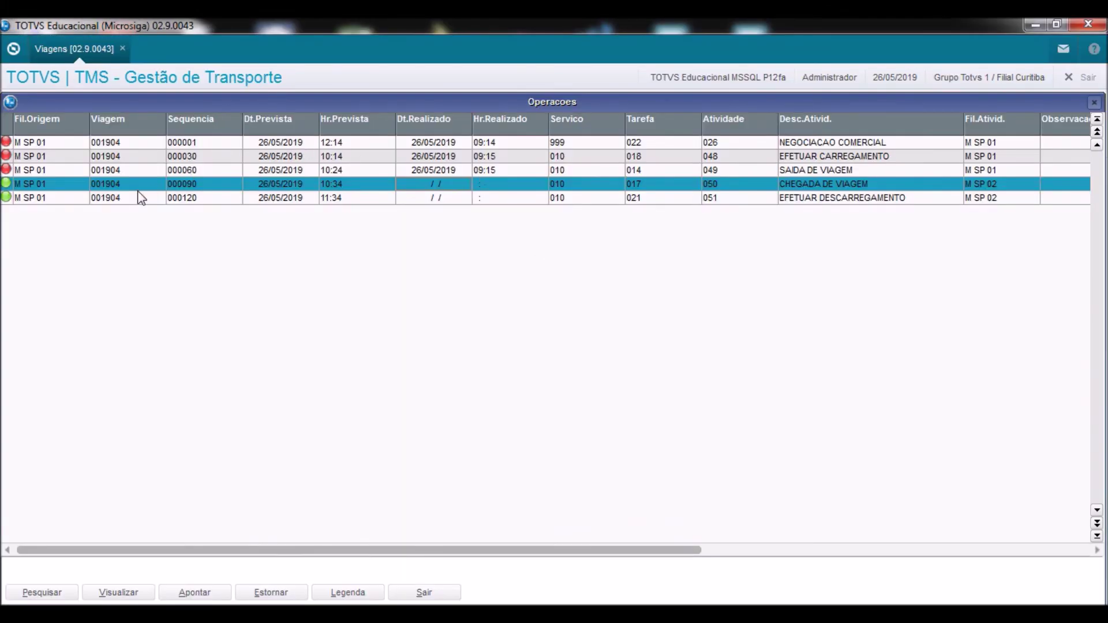
mouse_move(771, 614)
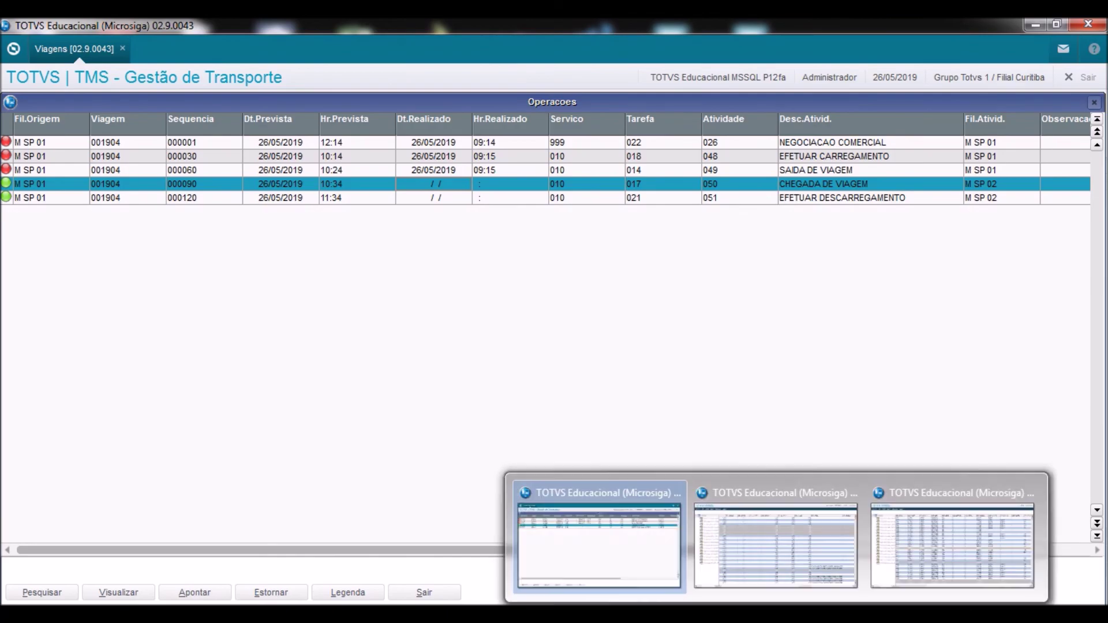
click(953, 536)
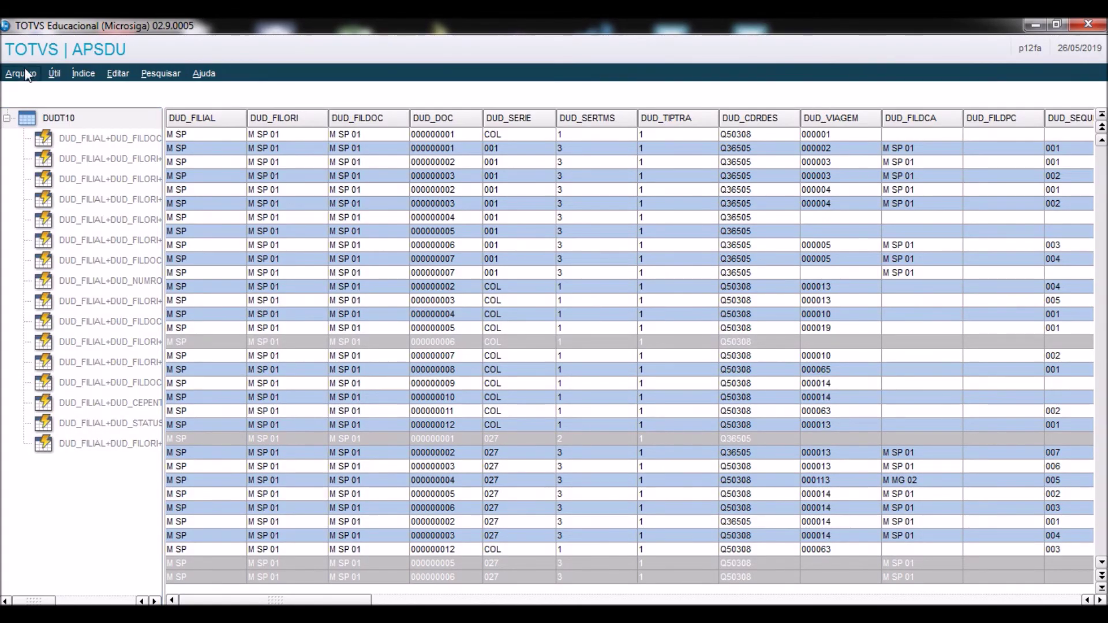
click(54, 73)
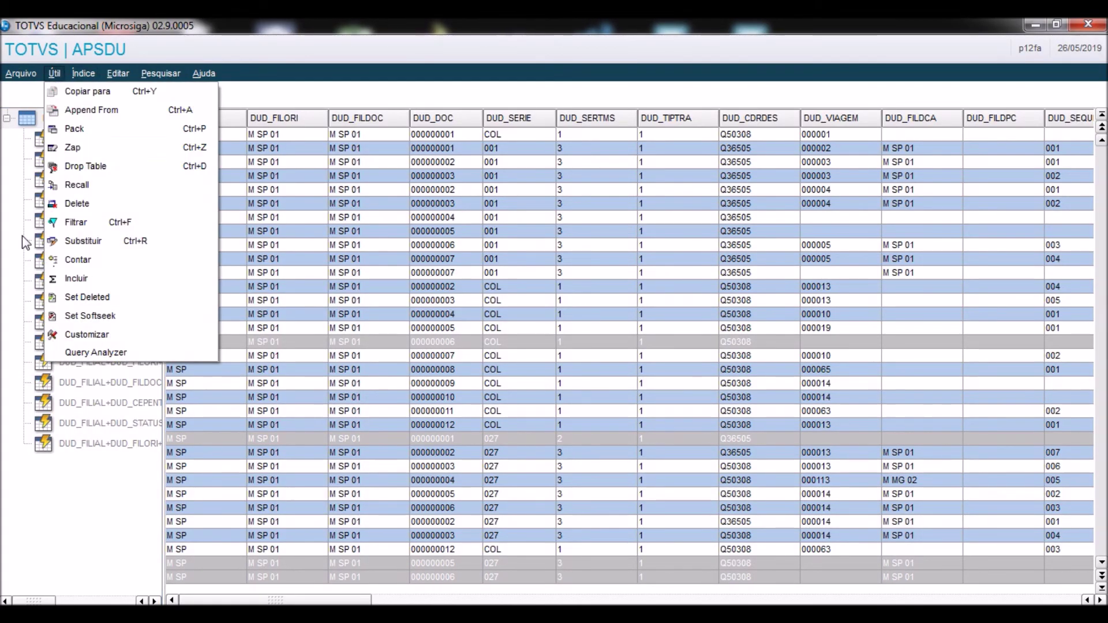
click(84, 242)
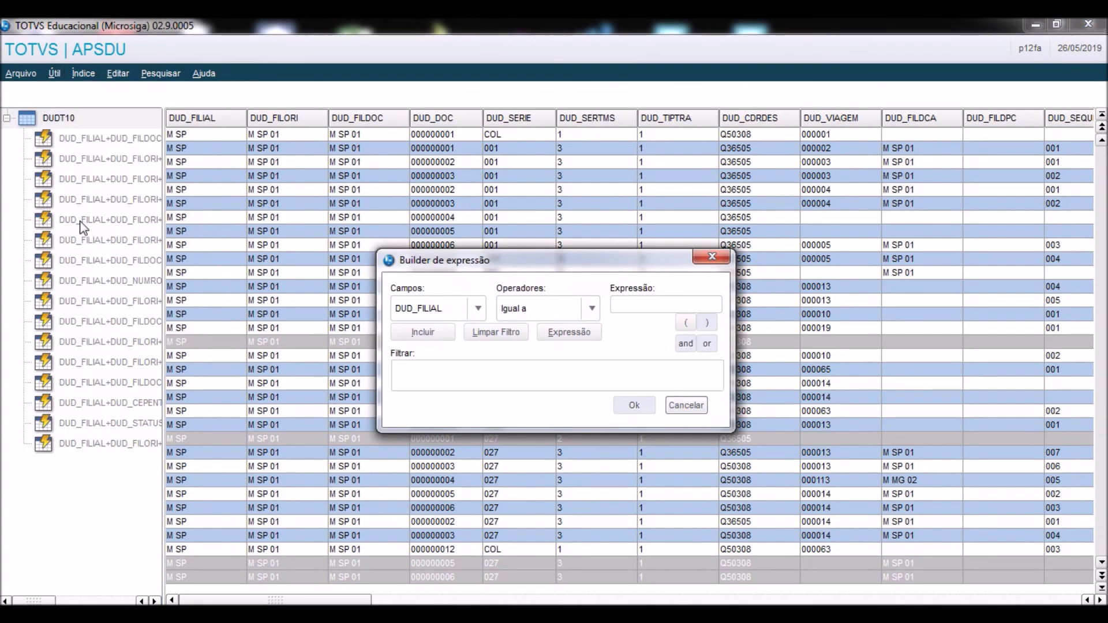
click(481, 308)
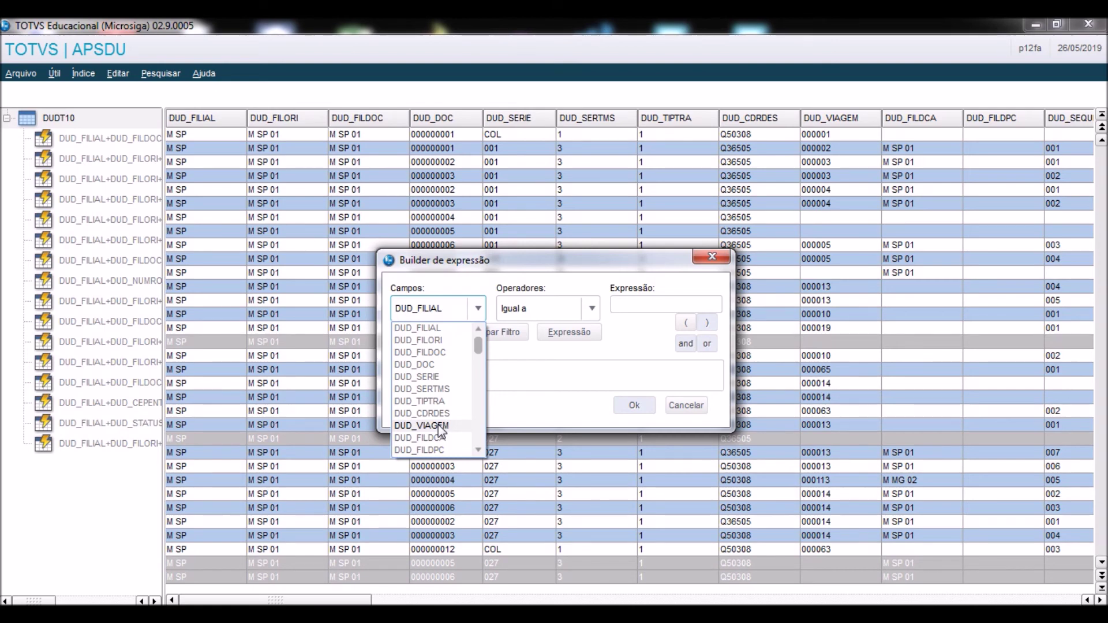
click(432, 365)
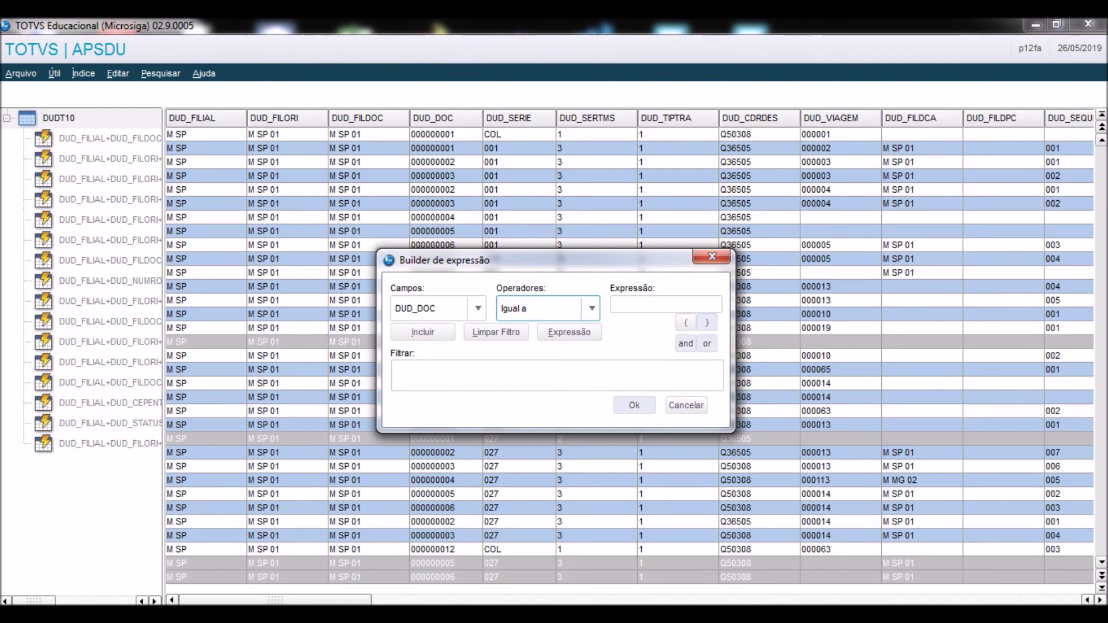
Switch to TMS, leave the operations list and view the TSP-GO trip to look up its document number.
click(590, 547)
click(452, 594)
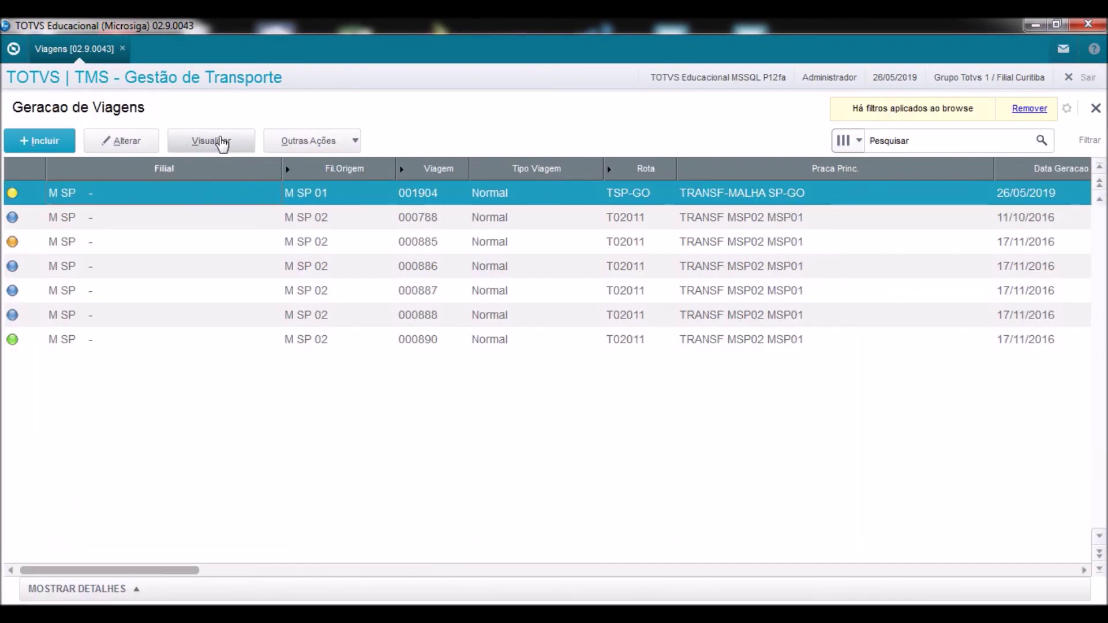
click(223, 143)
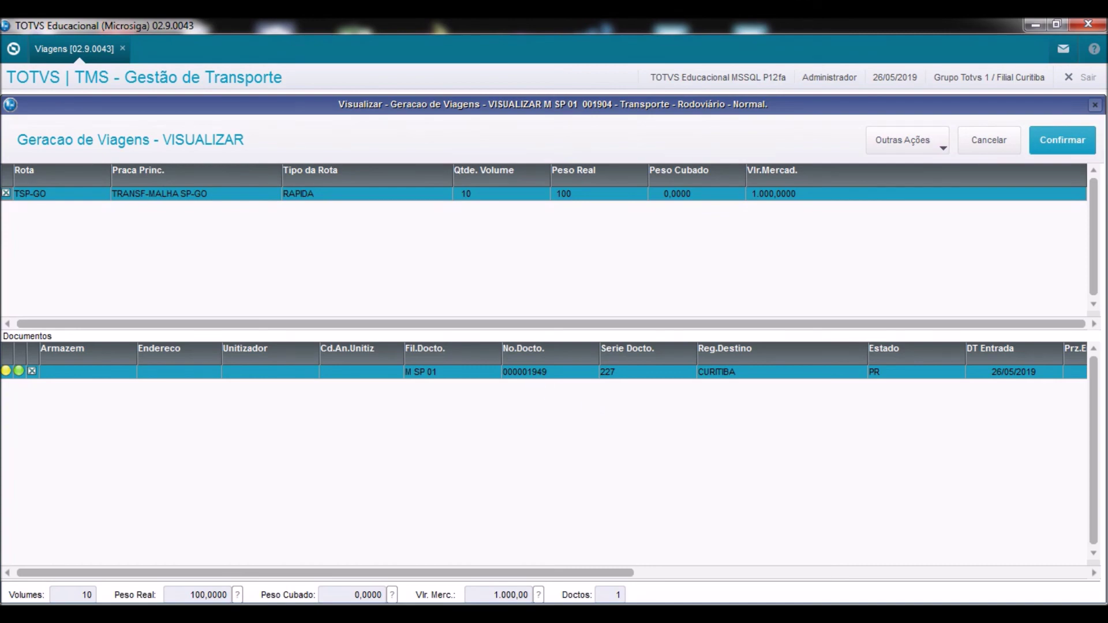
Switch back to APSDU and filter the DUDT10 records to those with DUD_DOC equal to 000001949.
click(955, 534)
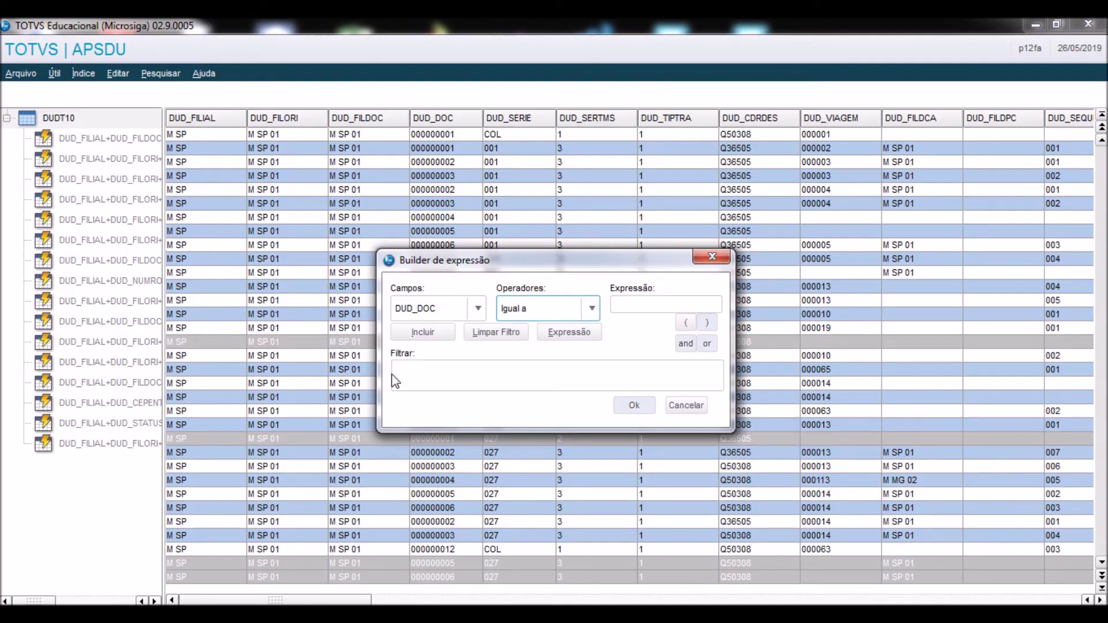
click(658, 307)
text(000)
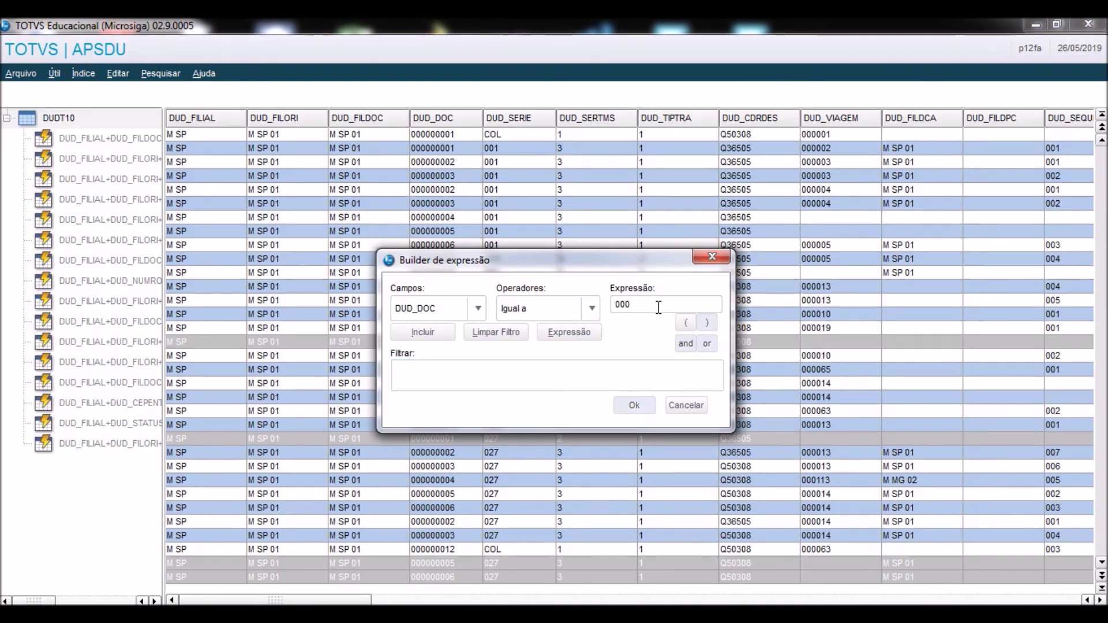
text(001945)
click(424, 332)
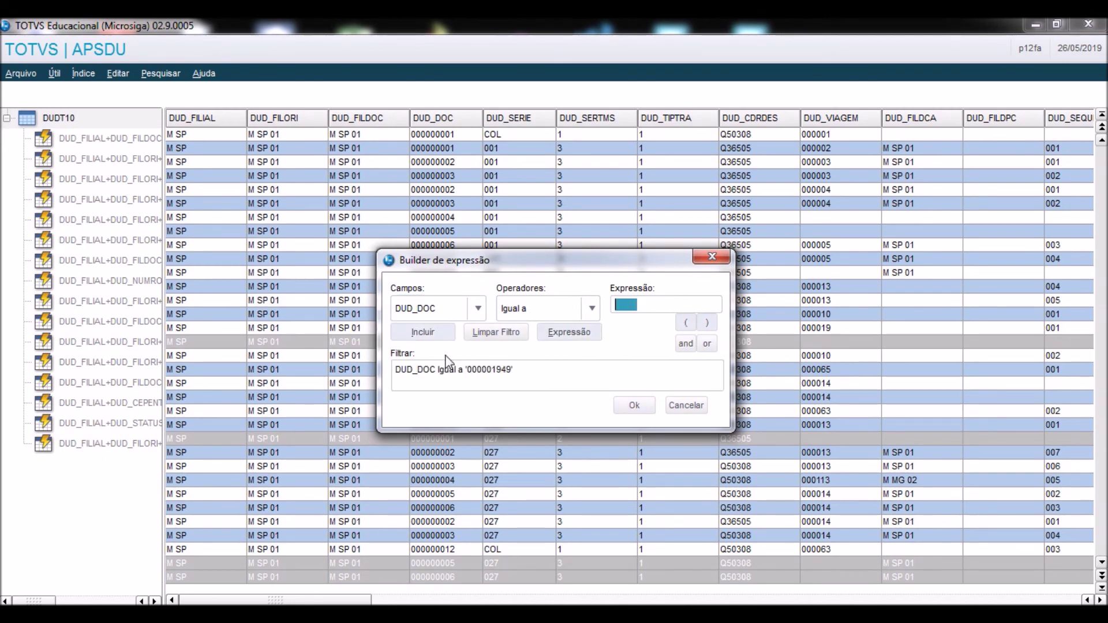
click(634, 405)
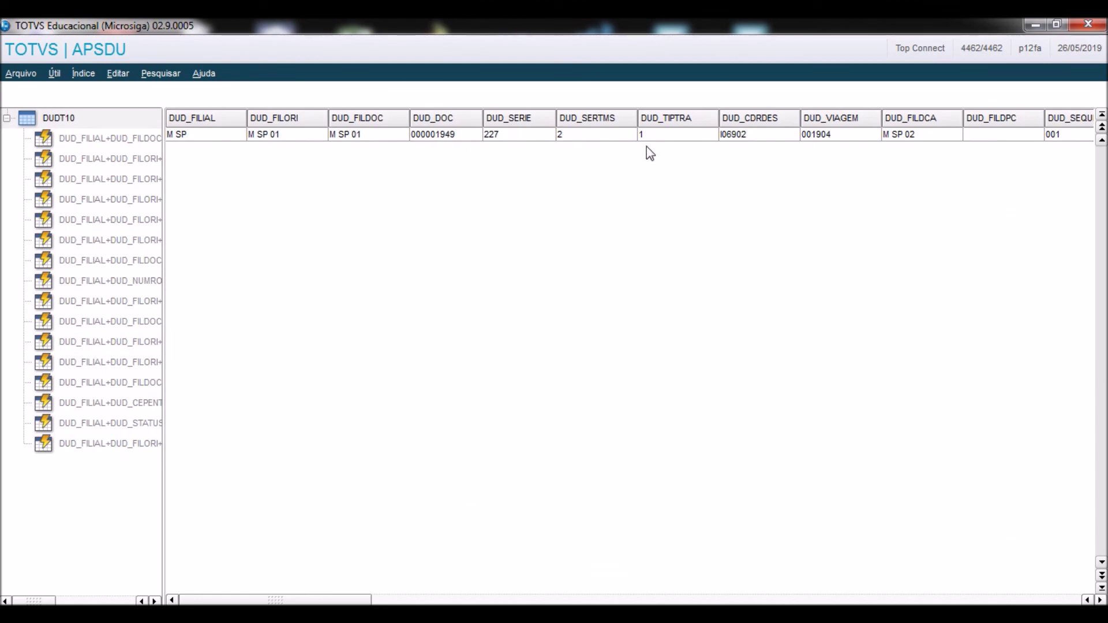
Examine the filtered record's fields from DUD_DOC to DUD_VIAGEM, including its destination region and trip.
click(436, 142)
key(Right)
key(Right)
key(Right)
key(Right)
key(Right)
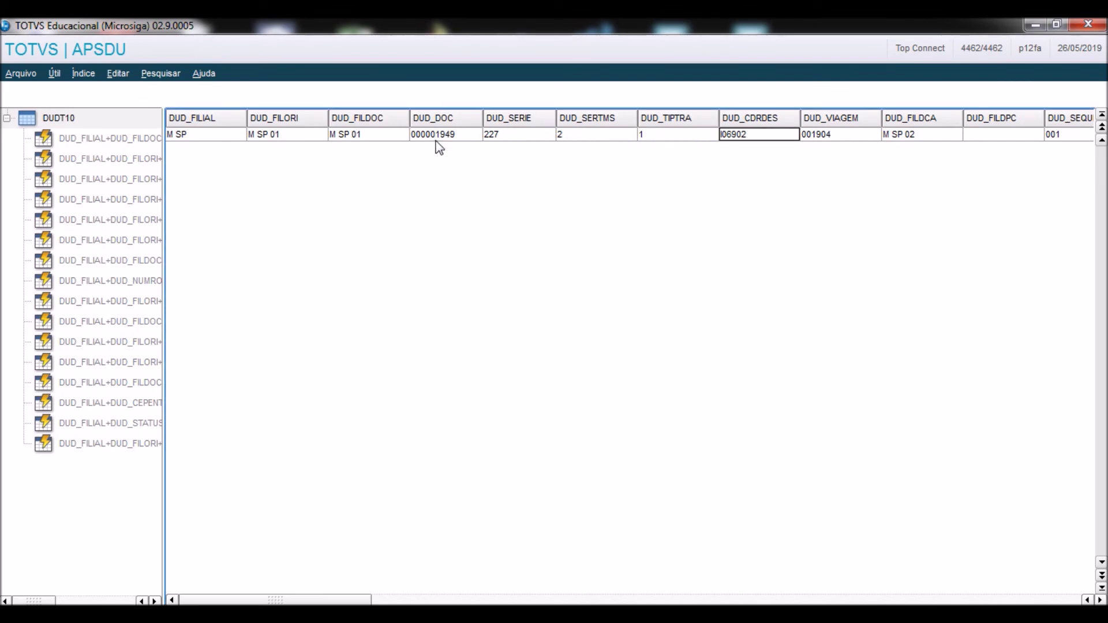
key(Right)
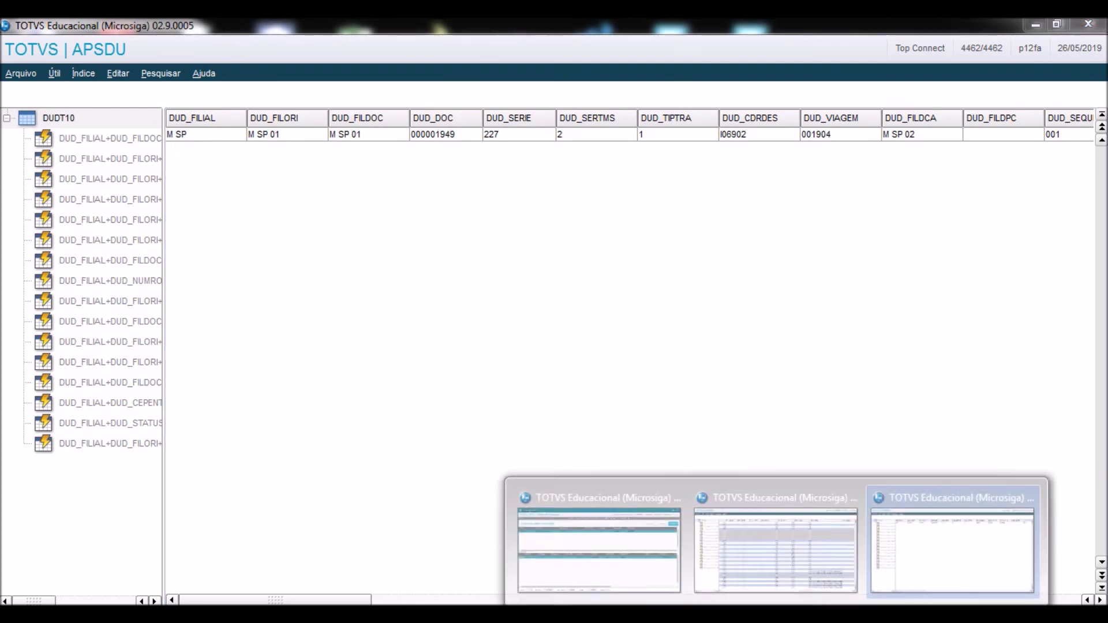
Switch to TMS, leave the trip view, open the TSP-GO trip's operations and select the CHEGADA DE VIAGEM operation.
click(633, 554)
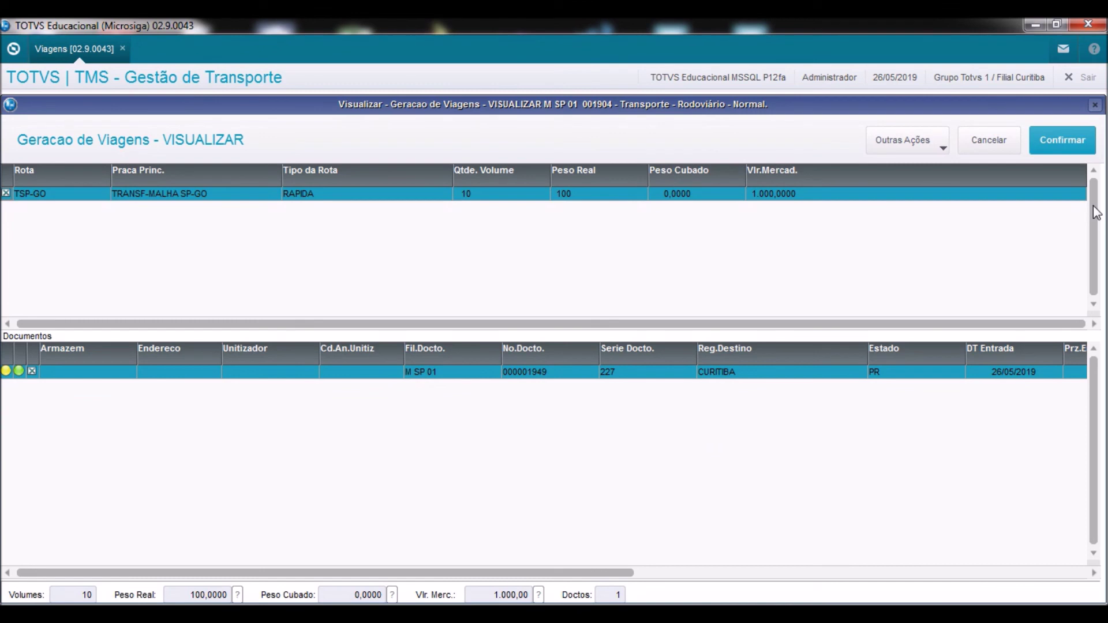
click(1003, 148)
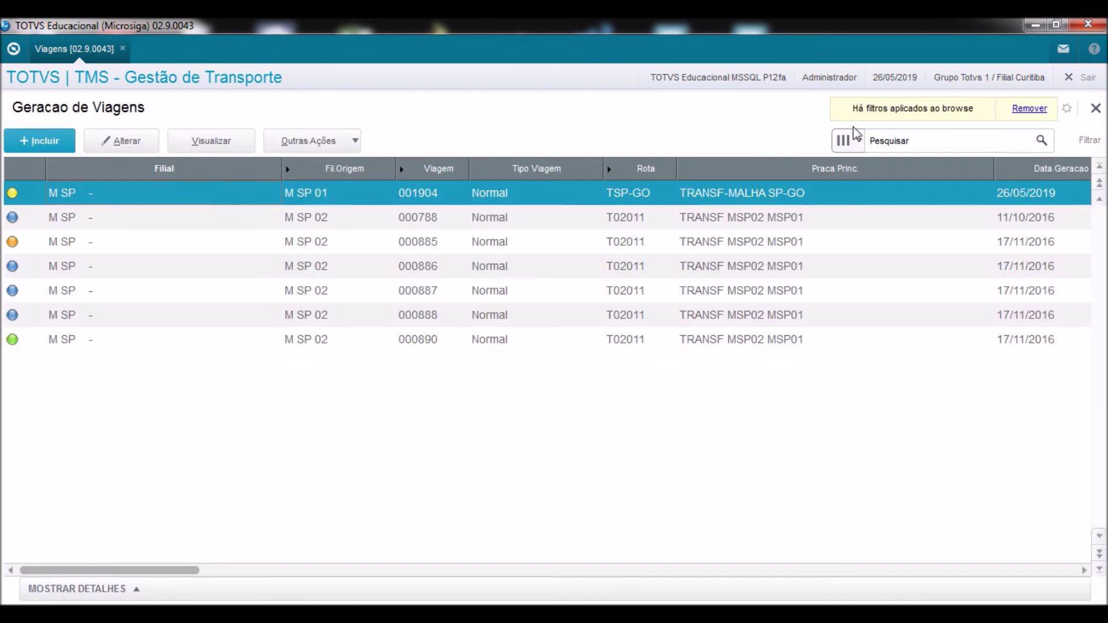
click(326, 140)
mouse_move(310, 203)
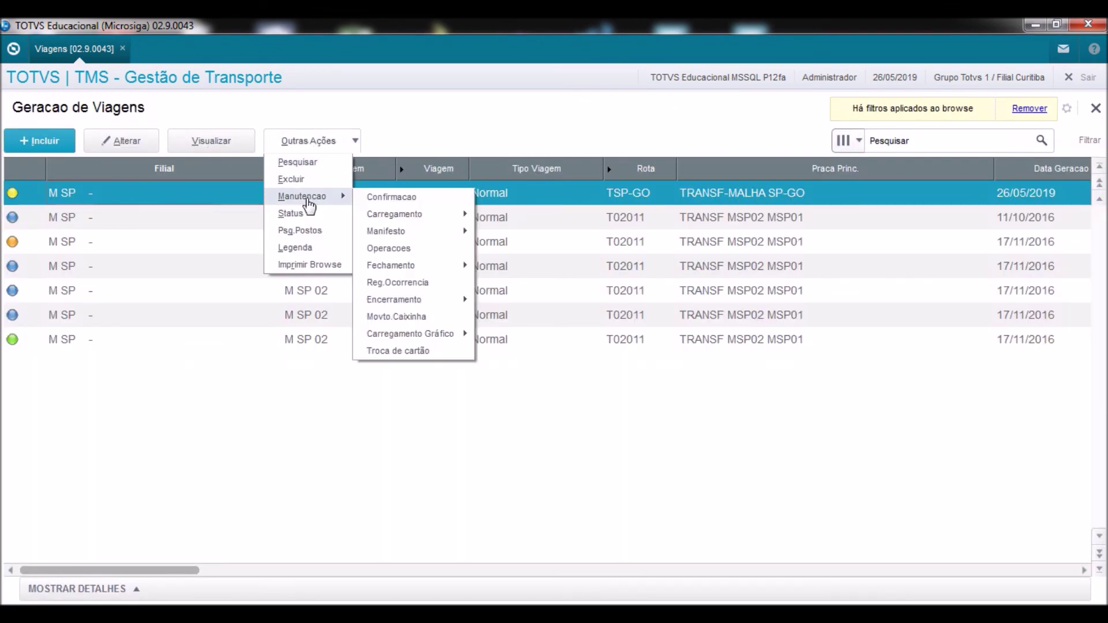
click(396, 249)
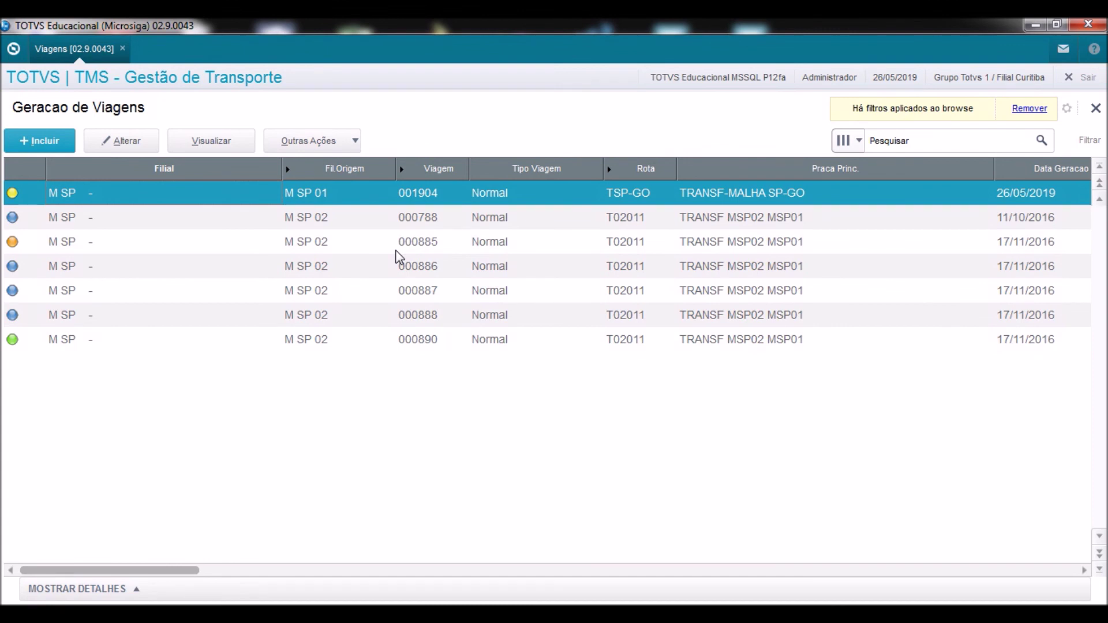
click(372, 184)
Record the CHEGADA DE VIAGEM operation as started and completed on 26/05/2019 at 09:17.
click(193, 593)
key(F3)
key(Return)
text(09:)
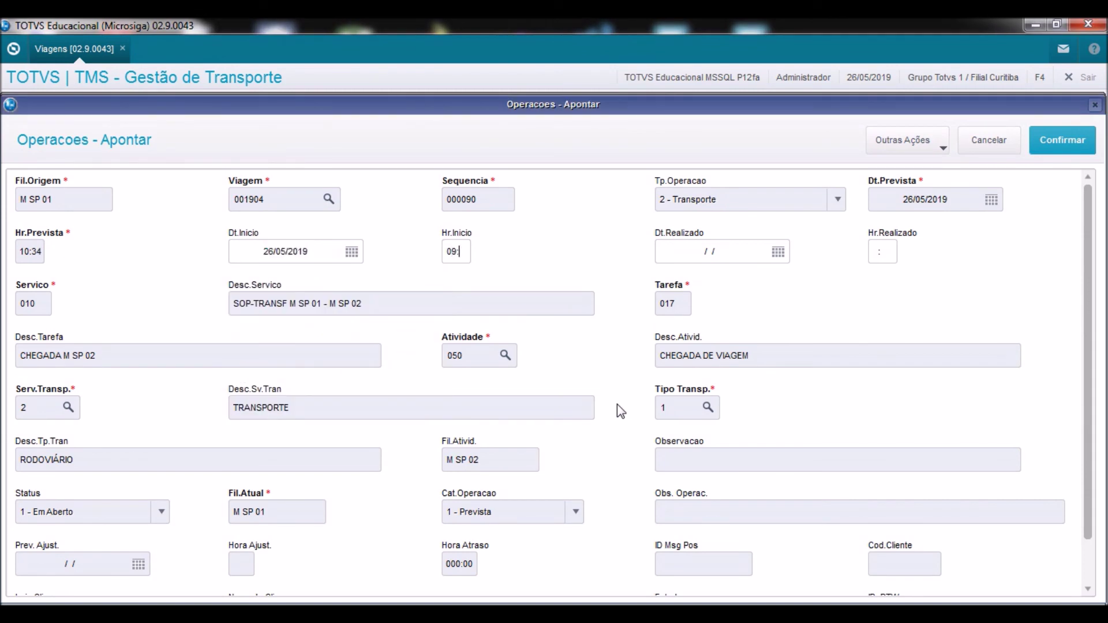
text(17)
key(F3)
key(Return)
text(09)
click(1083, 138)
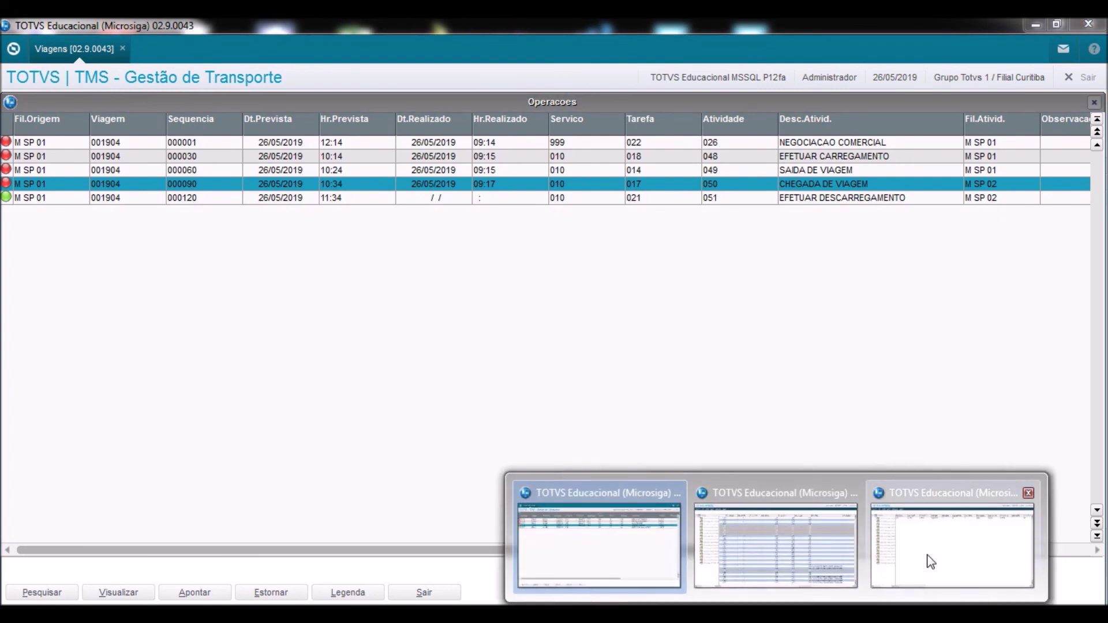
Switch to APSDU and refresh the filtered DUDT10 records.
click(952, 520)
click(92, 138)
click(60, 121)
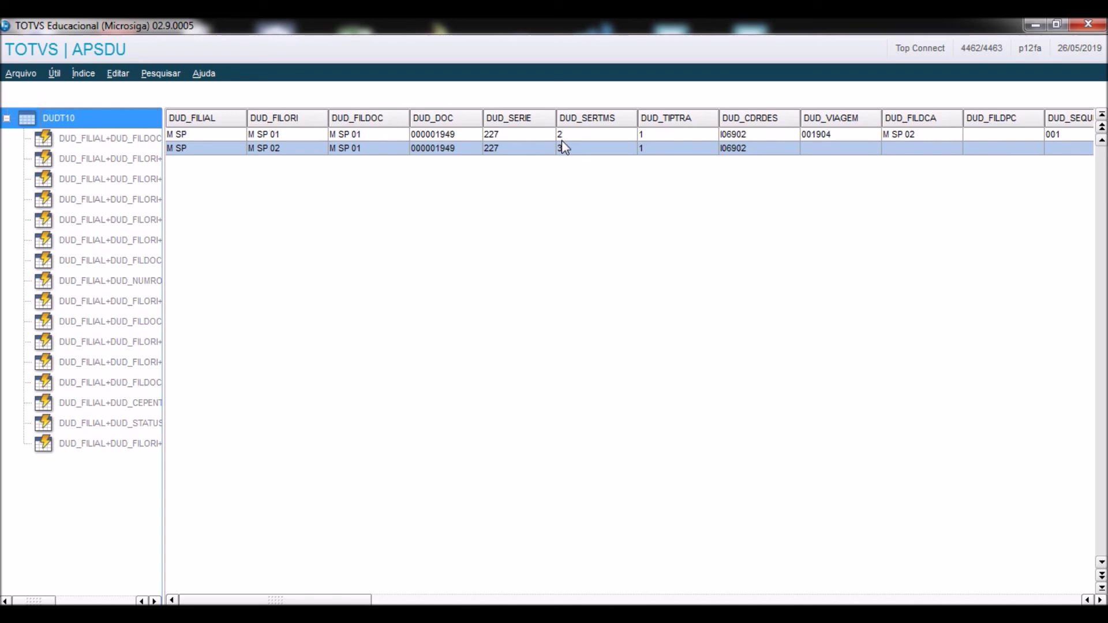
Compare the document's two DUDT10 records, checking service type, destination region, trip and the fields through DUD_STATUS.
click(584, 137)
key(Right)
key(Right)
key(Right)
key(Right)
key(Right)
key(Right)
key(Right)
key(Right)
key(Right)
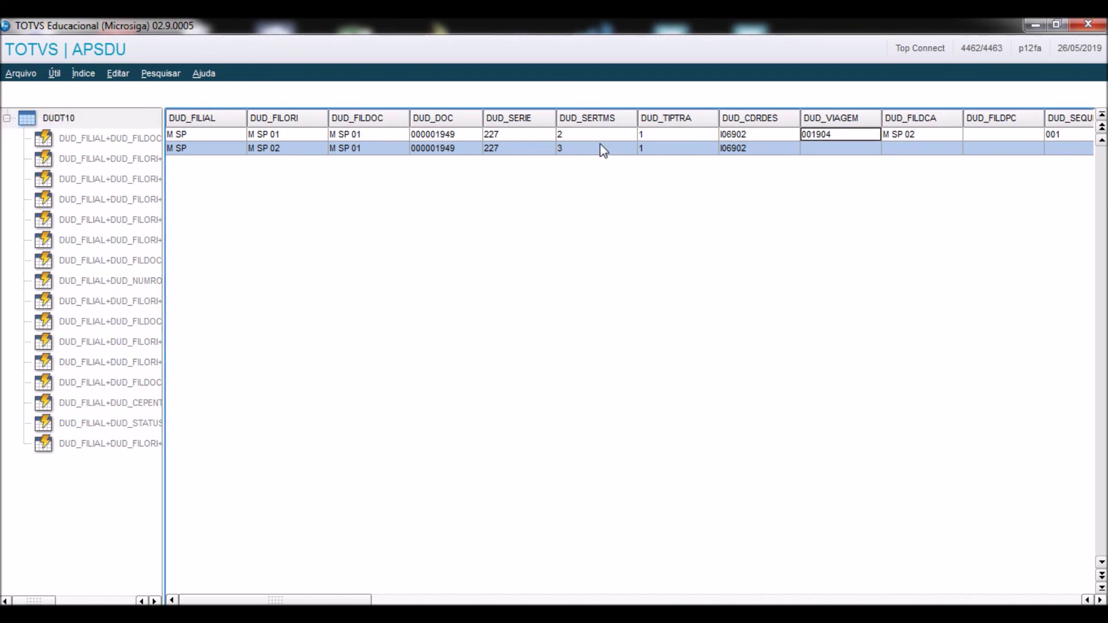
key(Right)
key(Right)
key(Right)
key(Right)
key(Right)
key(Right)
key(Right)
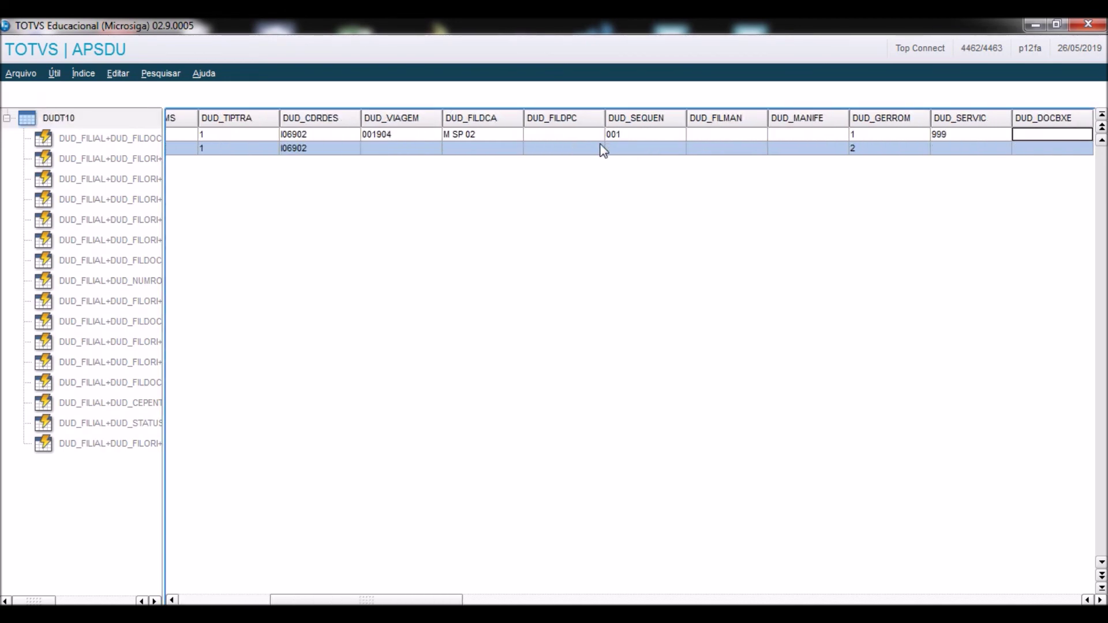
key(Right)
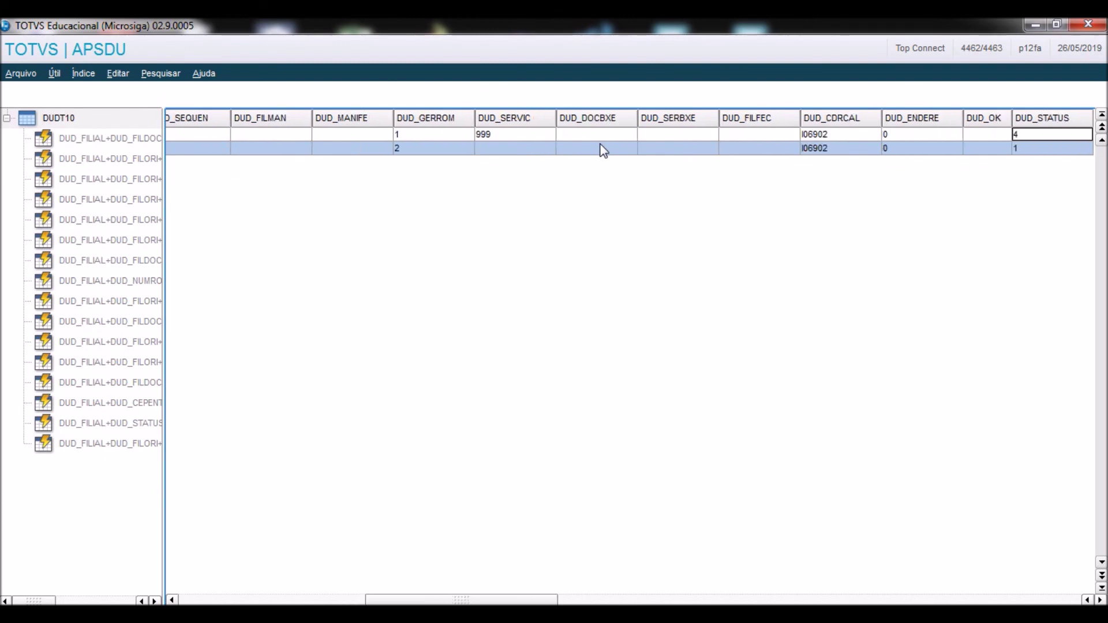
key(Left)
key(Left)
key(Home)
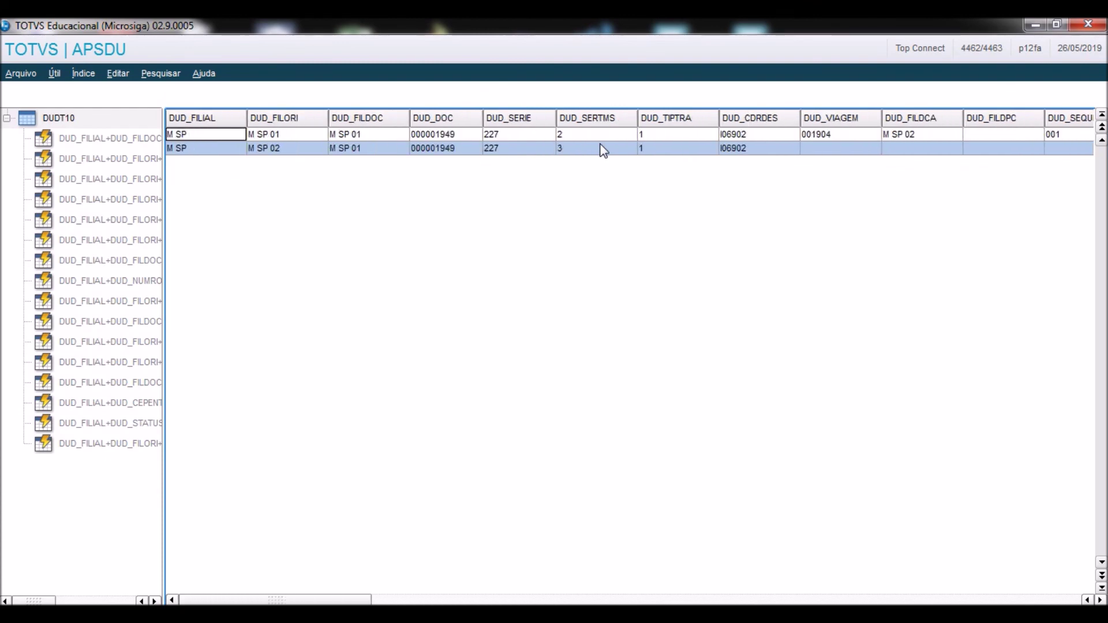
click(572, 151)
key(Right)
key(Right)
key(Right)
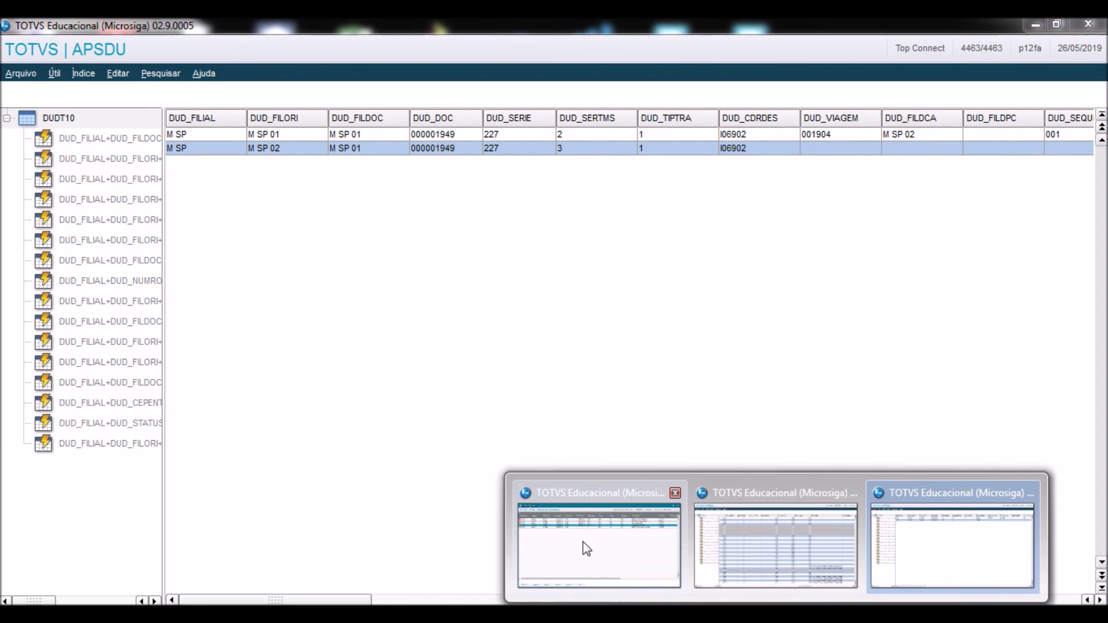
Switch to TMS and record the EFETUAR DESCARREGAMENTO operation as started and completed on 26/05/2019 at 09:17.
click(584, 546)
click(325, 198)
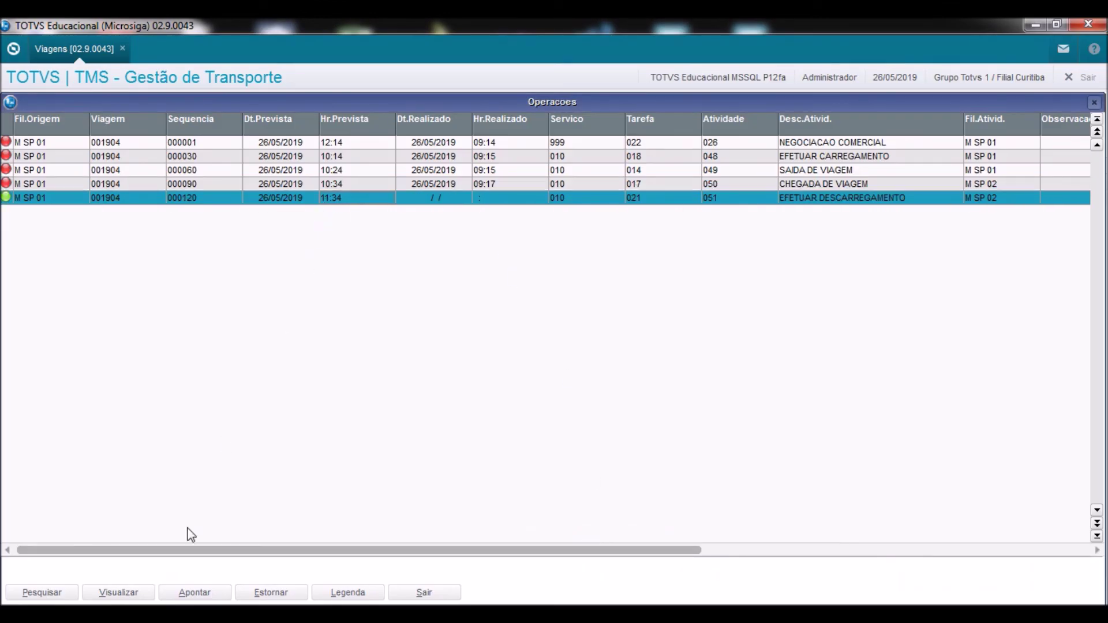
click(214, 589)
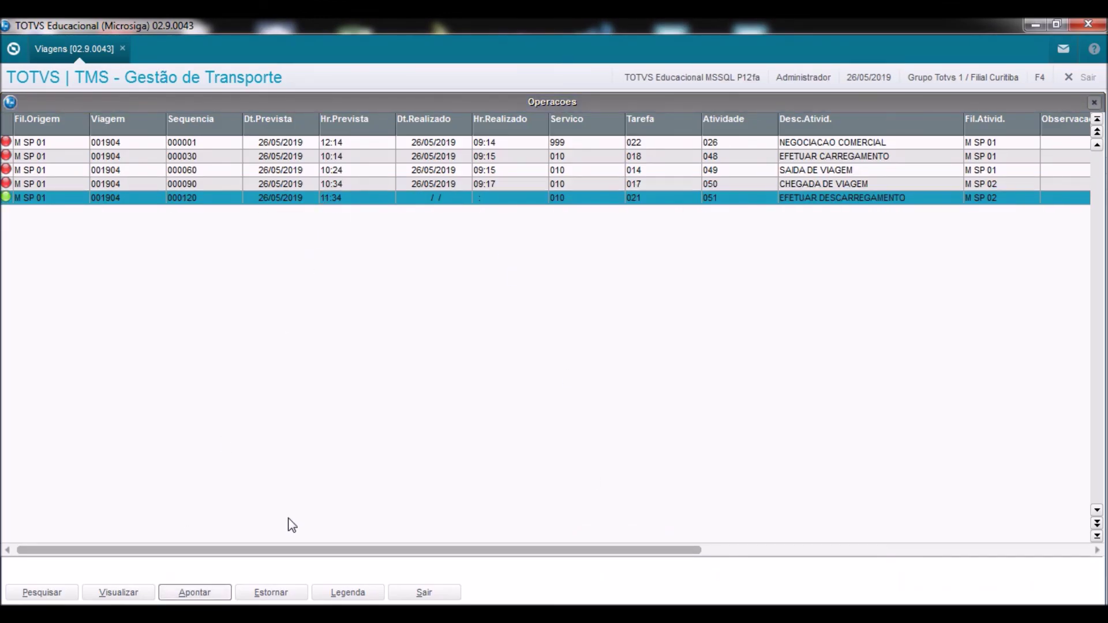
key(Return)
key(Tab)
text(09:17)
key(Return)
text(0)
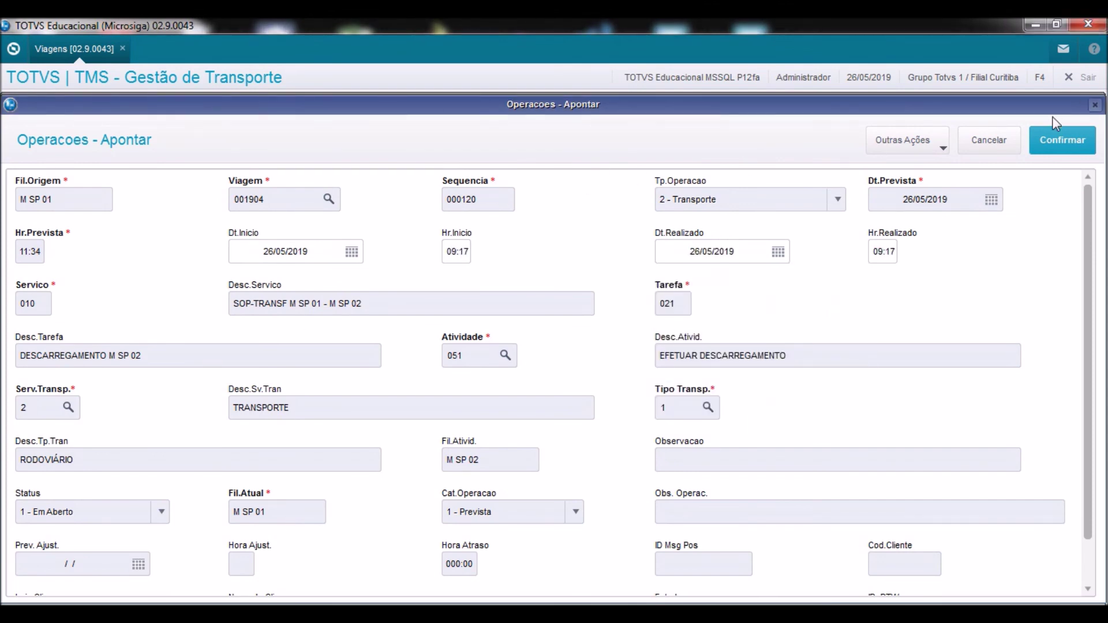
click(1056, 140)
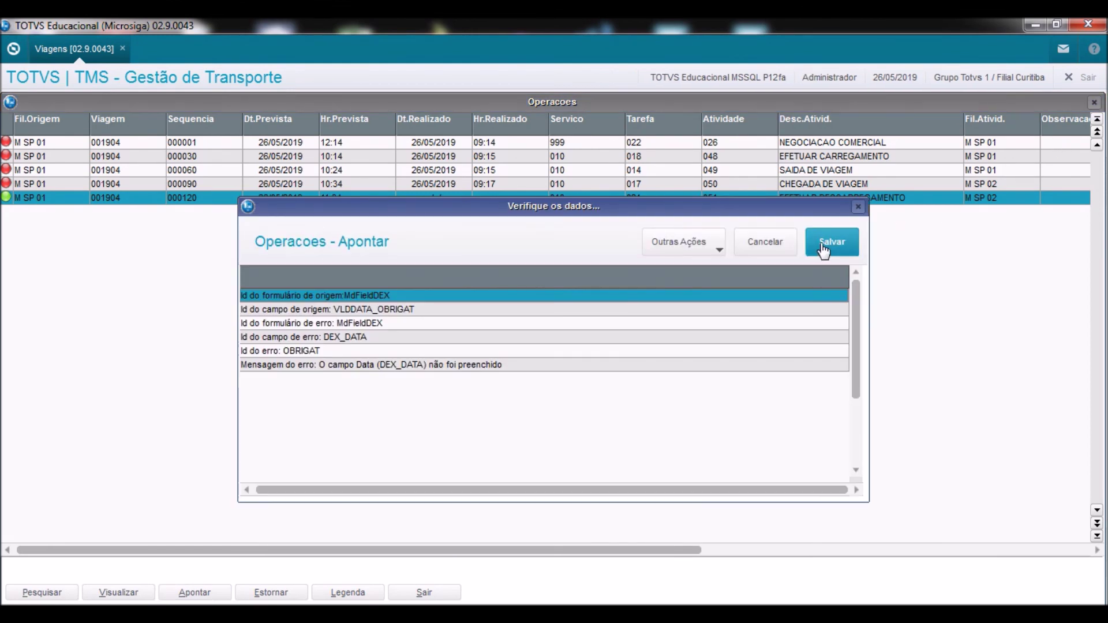
click(824, 251)
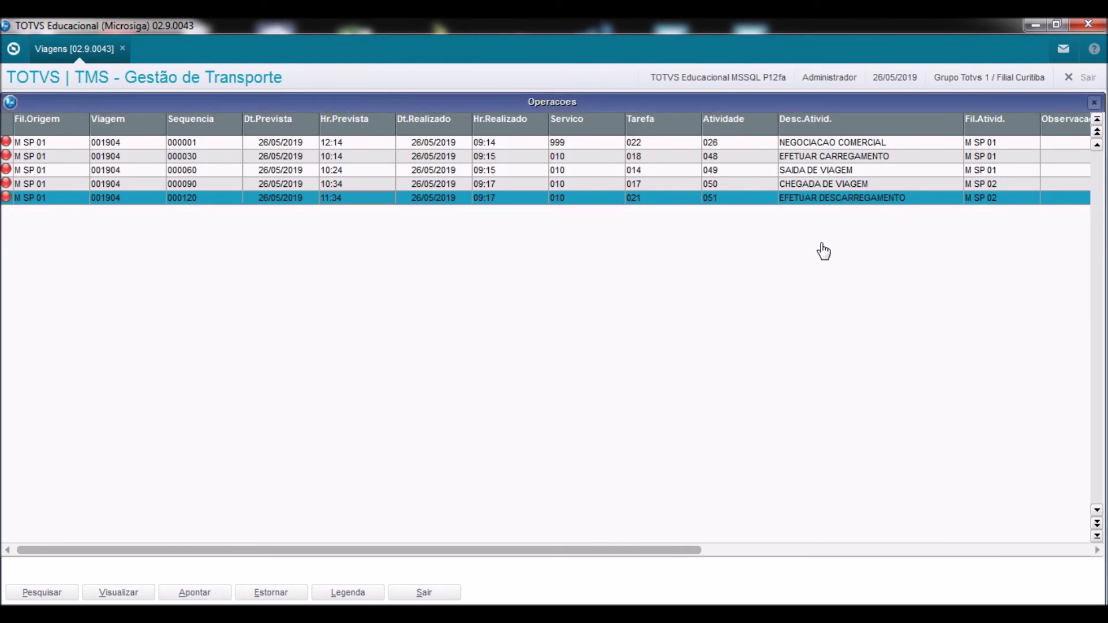
Leave the operations list and close out the TSP-GO trip with Encerramento for the M SP 02 Curitiba branch.
click(440, 597)
click(294, 142)
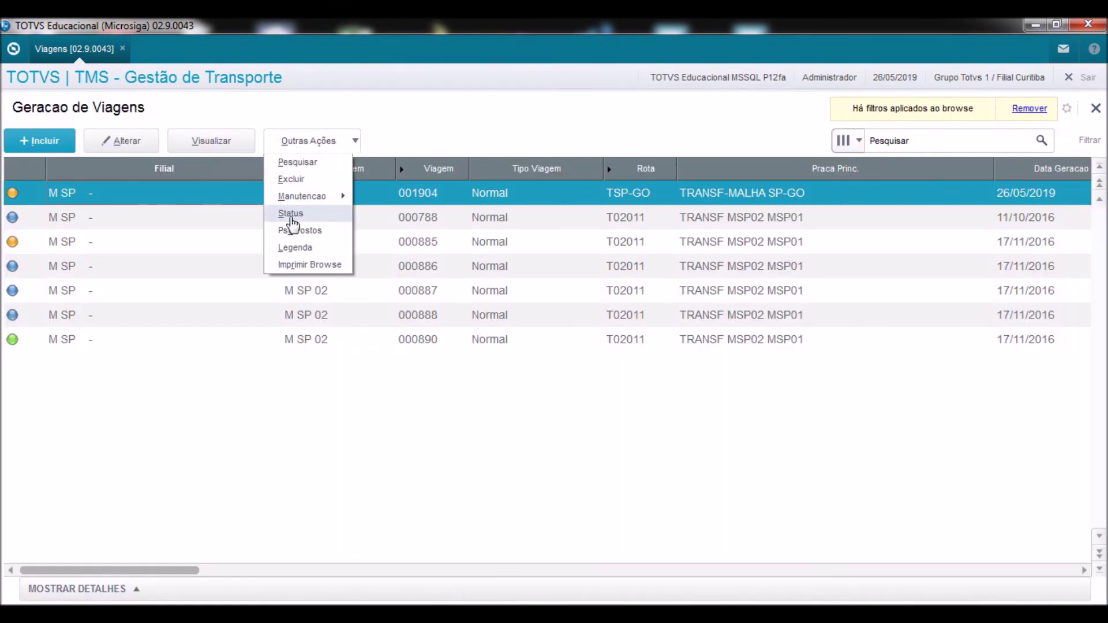
mouse_move(300, 197)
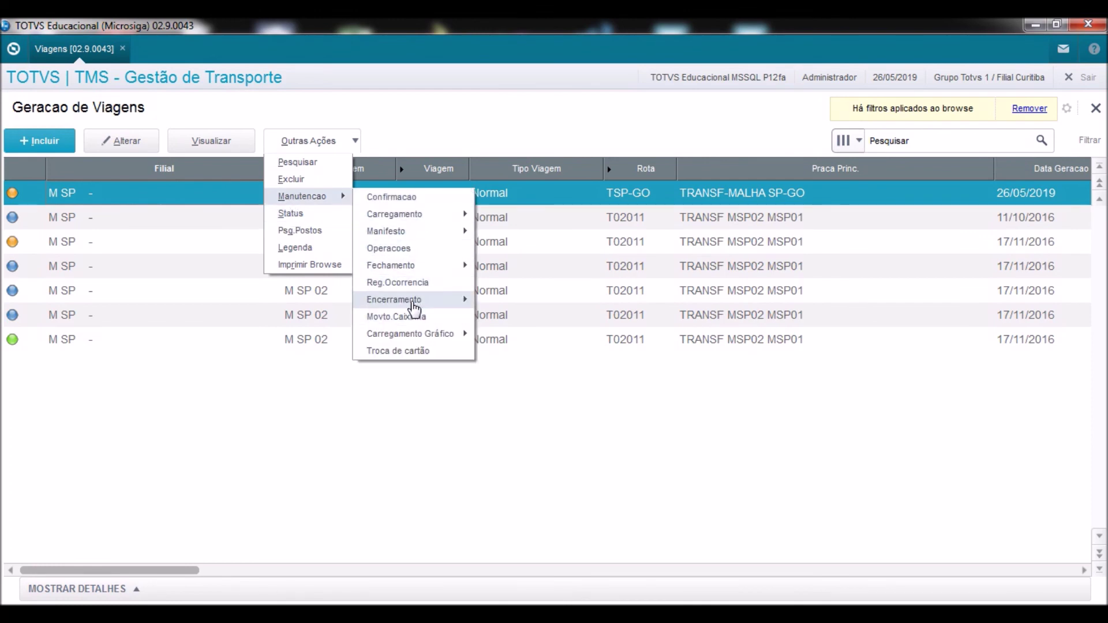
mouse_move(413, 300)
click(492, 297)
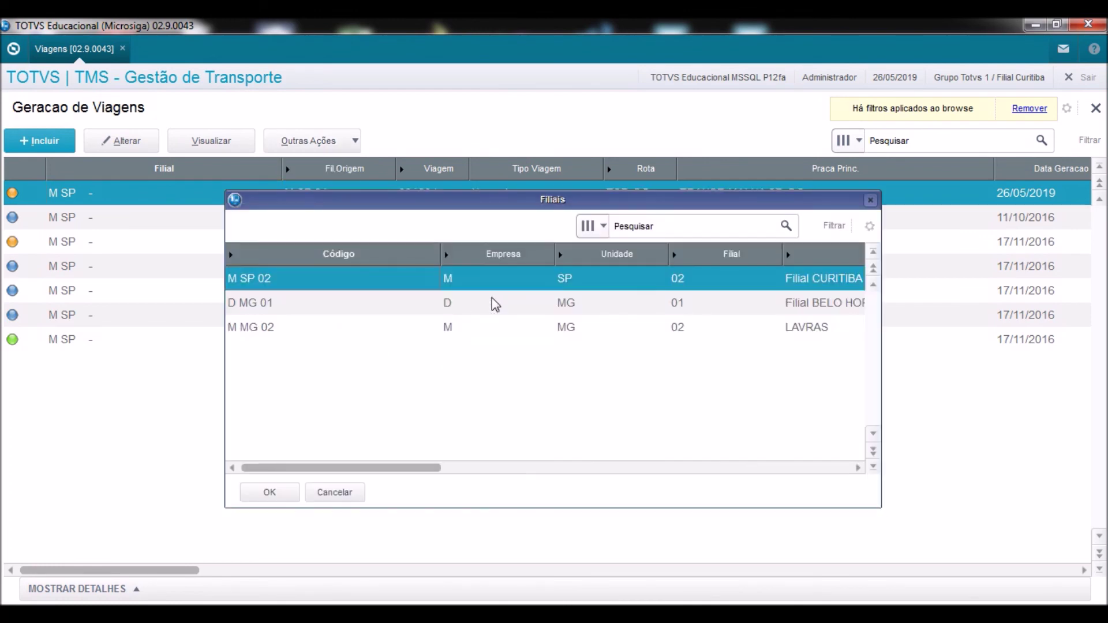
click(289, 494)
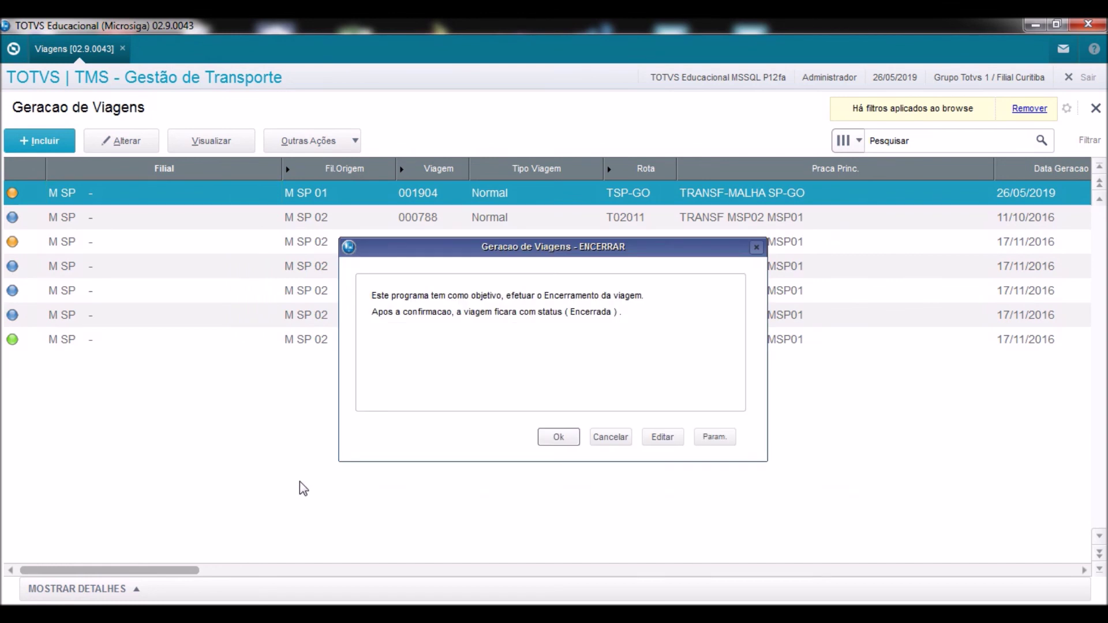
click(557, 437)
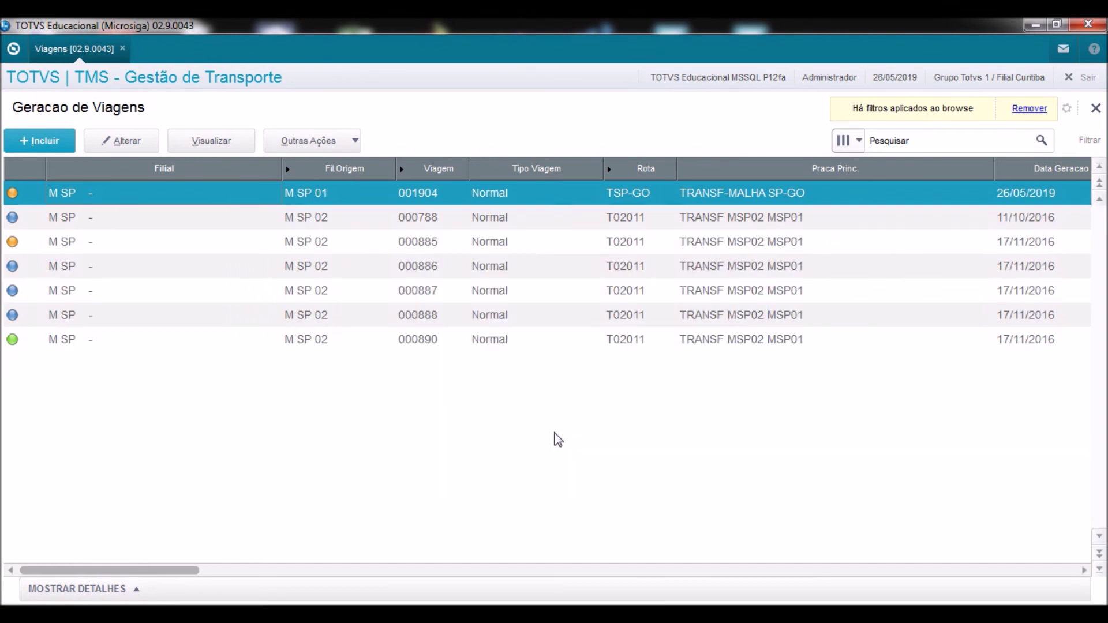